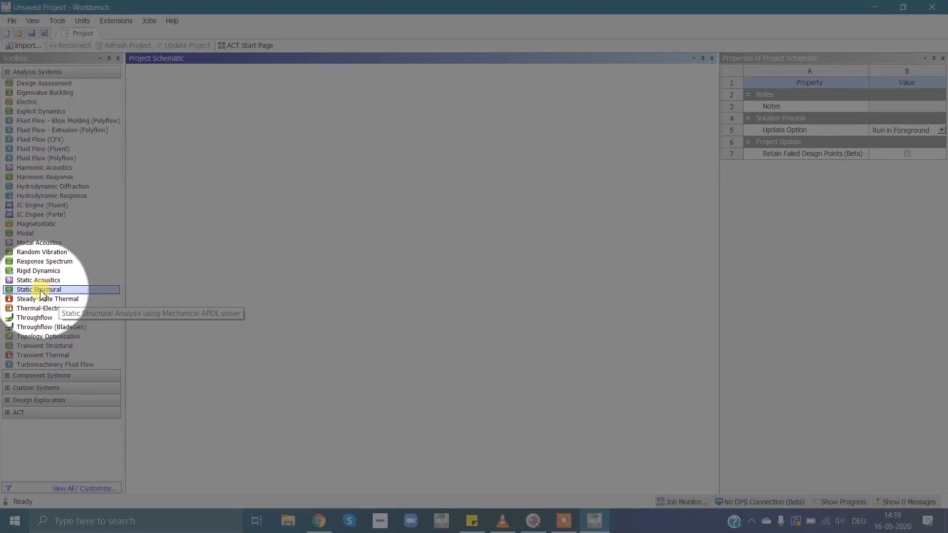
- Add a Static Structural analysis system to the project schematic and start a new SpaceClaim geometry for it
left_click_drag(41, 295, 176, 123)
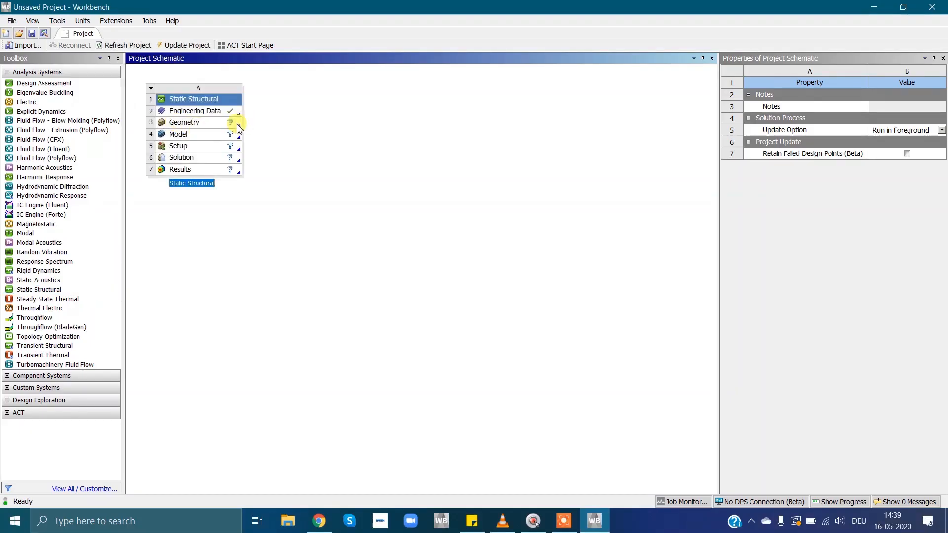
left_click(207, 127)
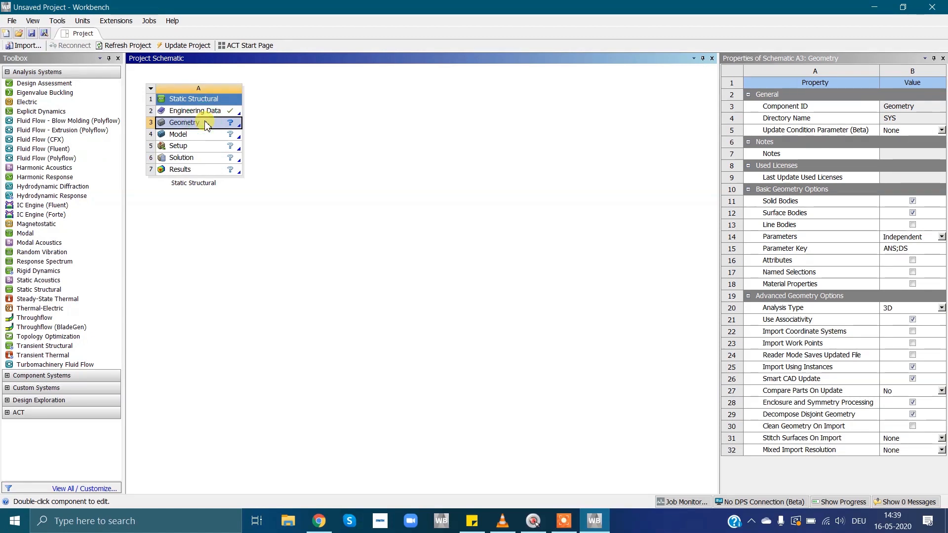
right_click(205, 122)
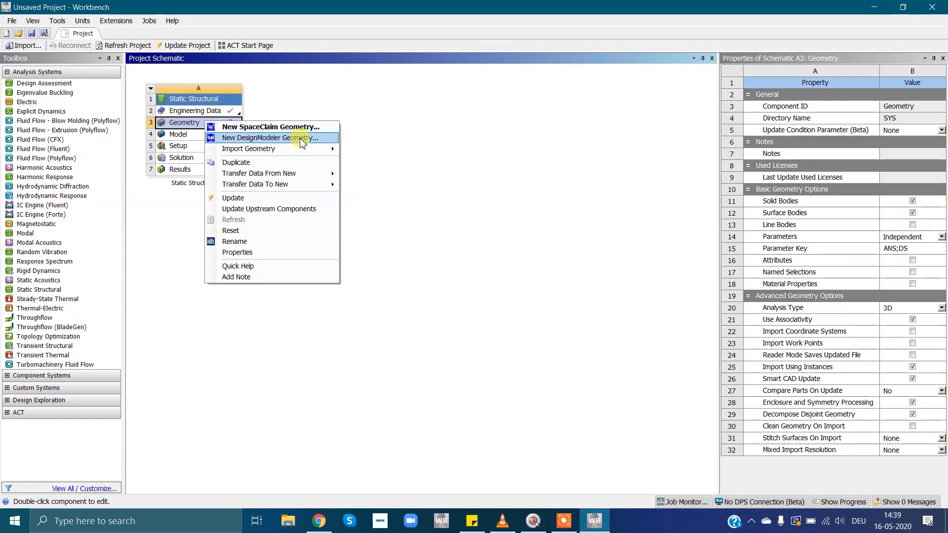
mouse_move(321, 148)
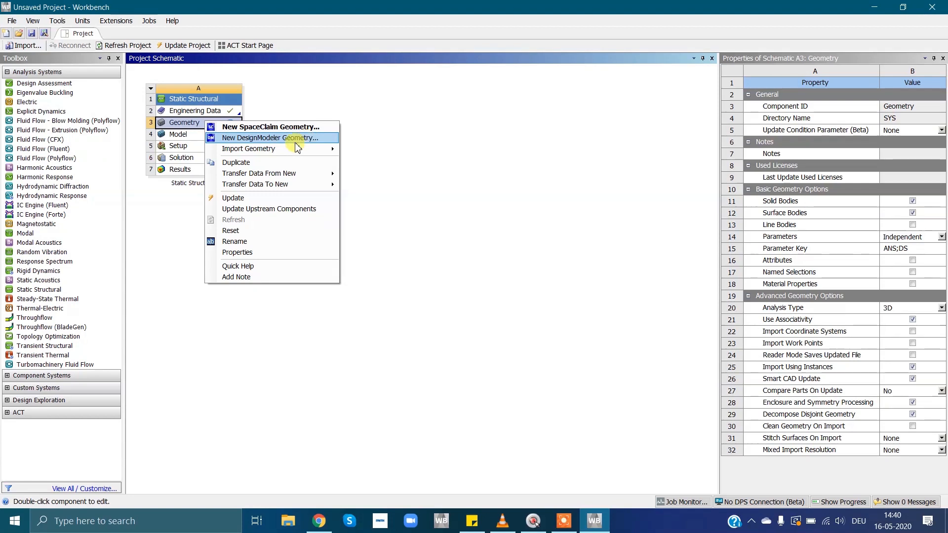
left_click(271, 132)
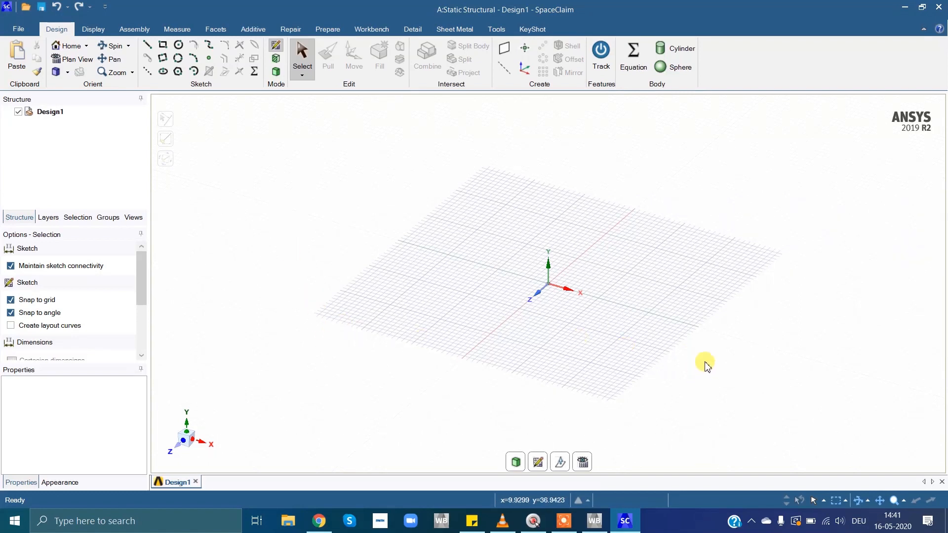
mouse_move(697, 356)
middle_mouse_down()
mouse_move(677, 343)
mouse_move(703, 318)
mouse_move(711, 364)
mouse_move(663, 347)
mouse_move(686, 347)
middle_mouse_up()
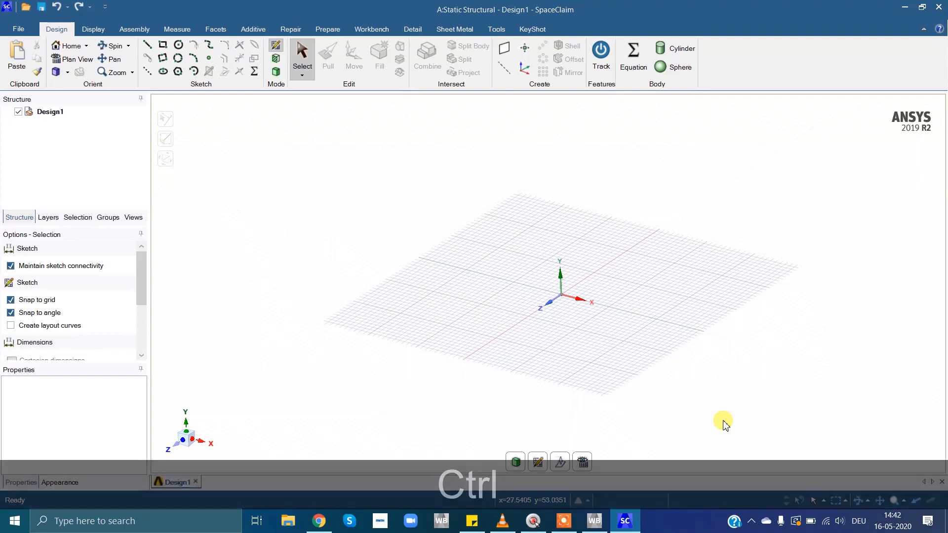
mouse_move(724, 423)
middle_mouse_down("ctrl")
mouse_move(673, 416)
mouse_move(661, 400)
mouse_move(720, 430)
mouse_move(740, 394)
middle_mouse_up("ctrl")
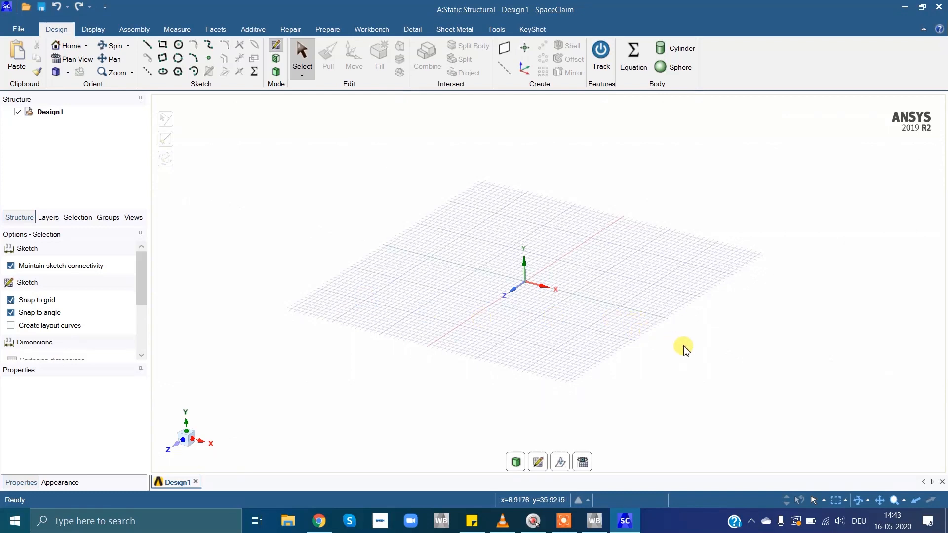
scroll(723, 377, "up", 3)
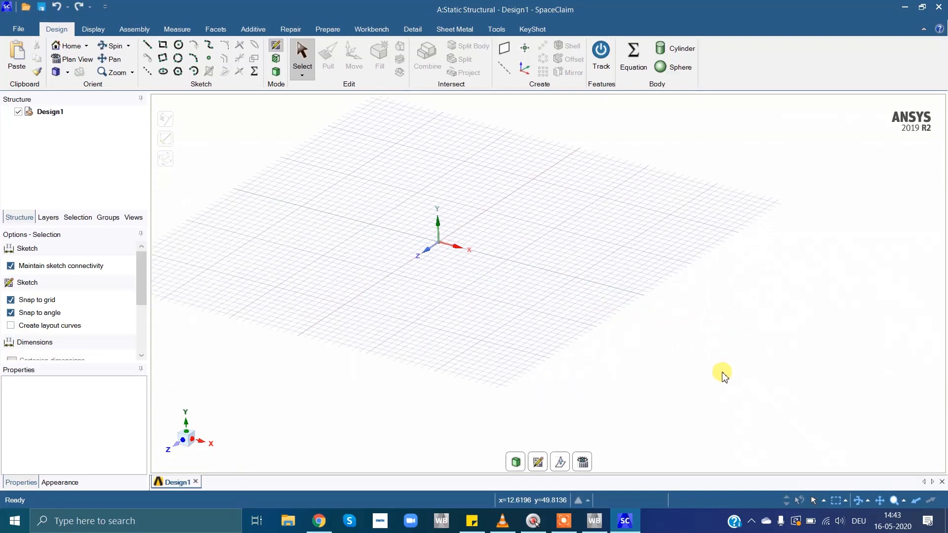
scroll(724, 377, "down", 4)
scroll(723, 377, "up", 2)
scroll(722, 374, "down", 2)
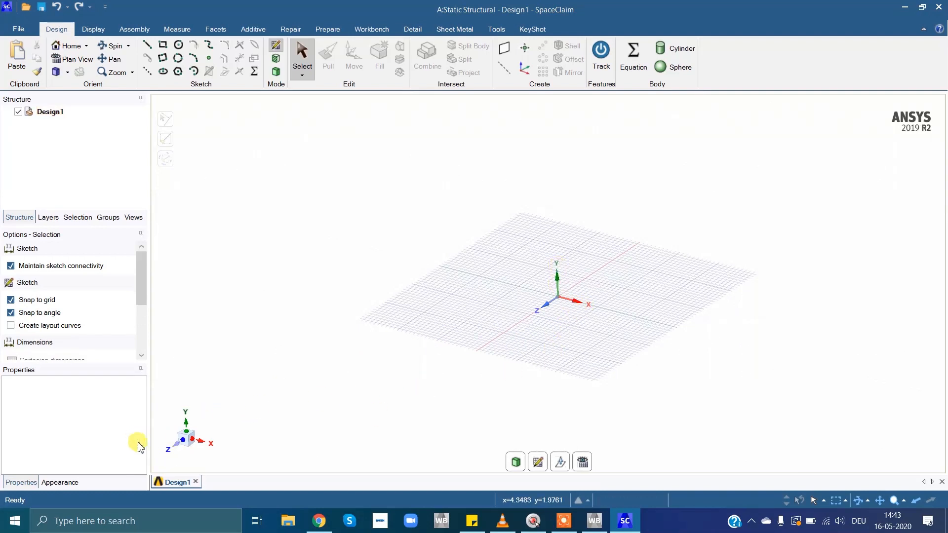
- Try placing the sketch plane on the XY plane, facing the Z axis, and undo the placement
left_click(171, 452)
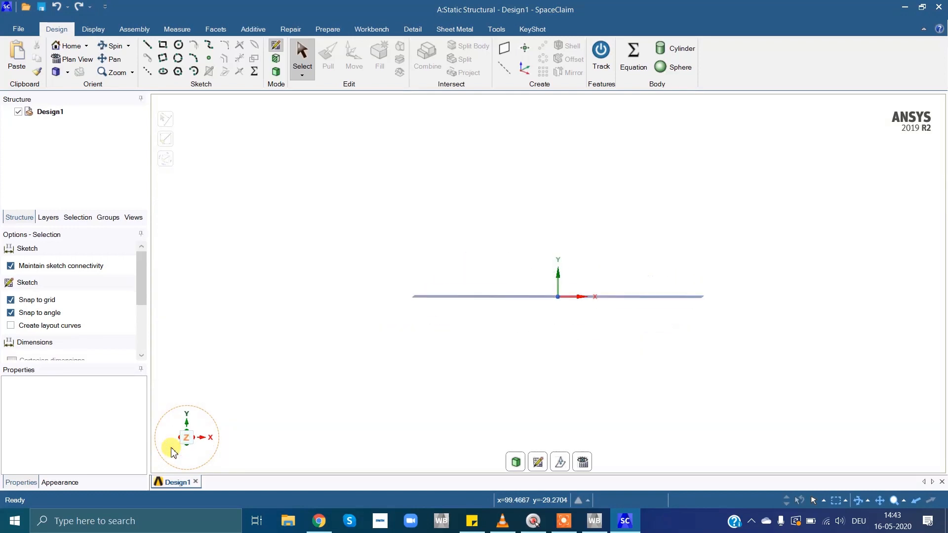
left_click(540, 464)
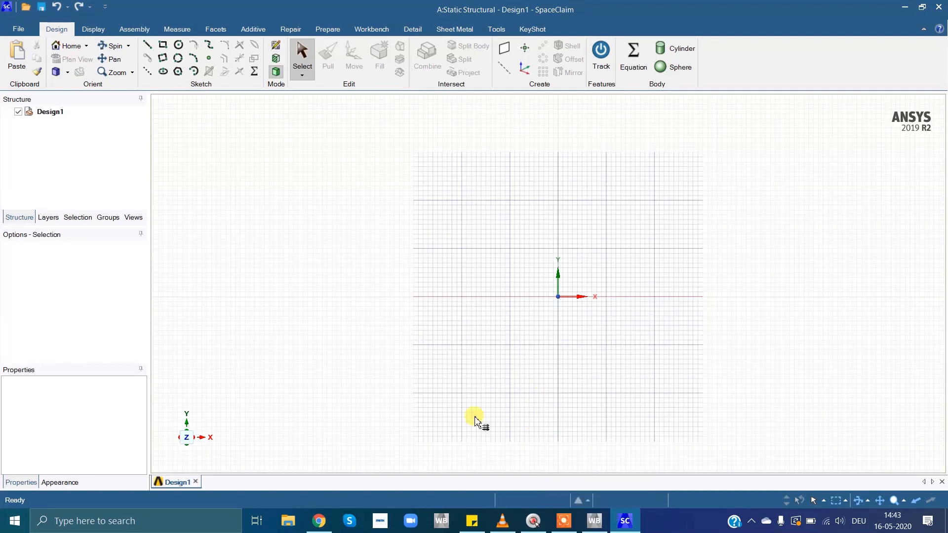
left_click(598, 355)
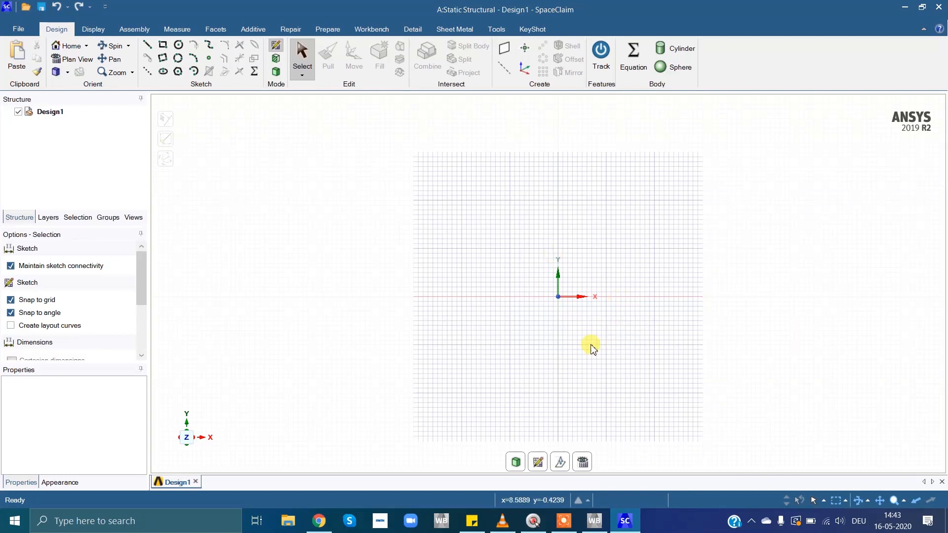
key("ctrl+z")
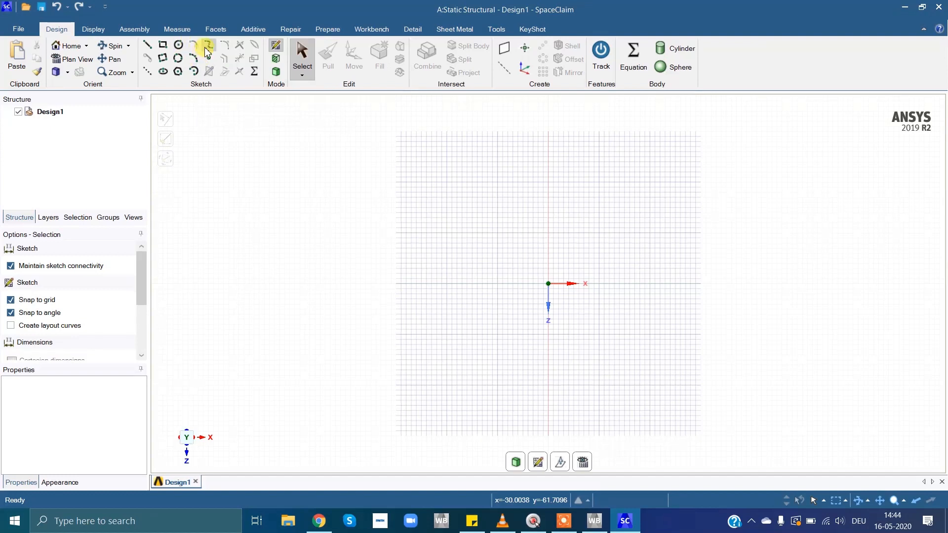
- Sketch a line from the origin with a length of 40 mm and an angle of 130°
left_click(147, 47)
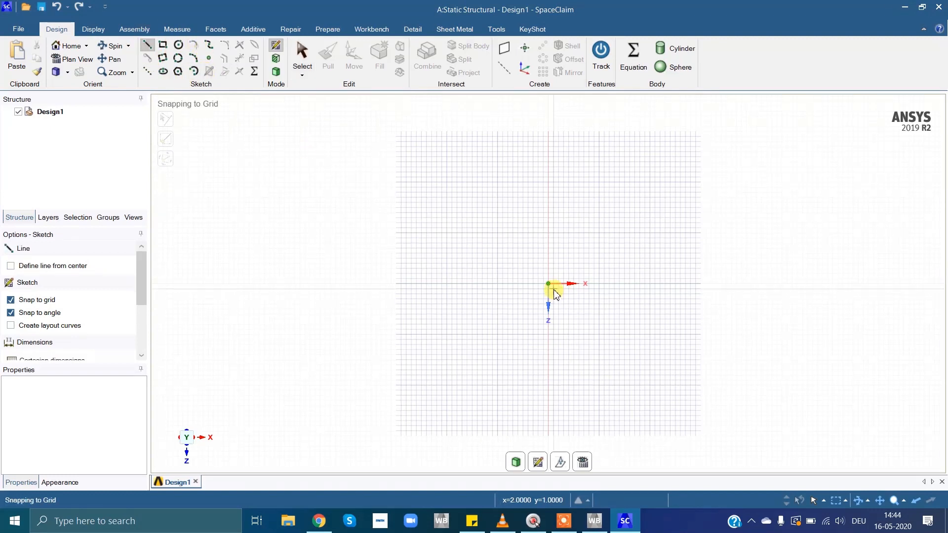
left_click(551, 284)
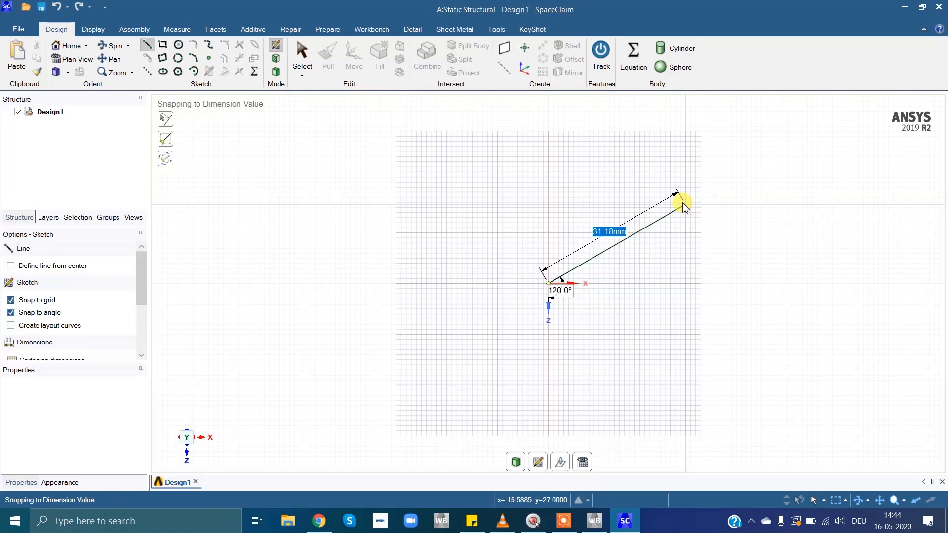
type("40")
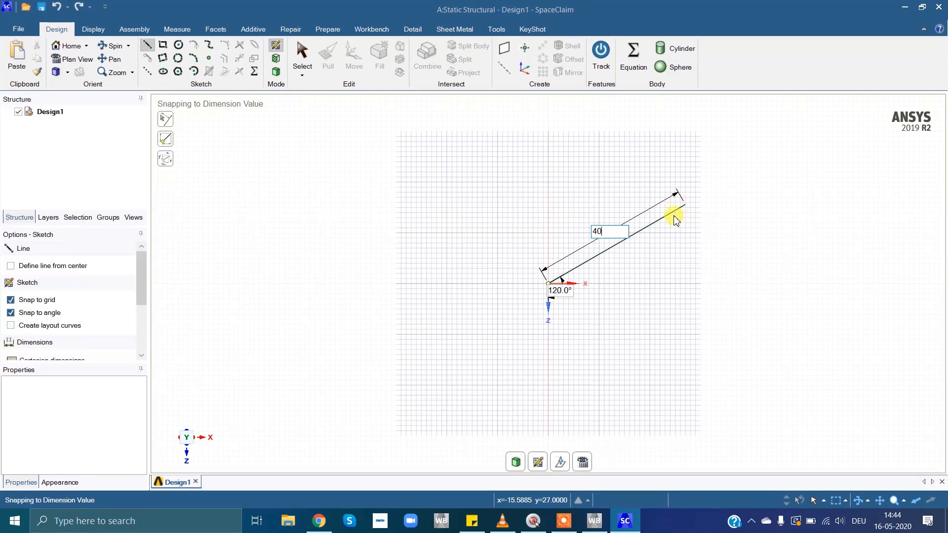
key("Tab")
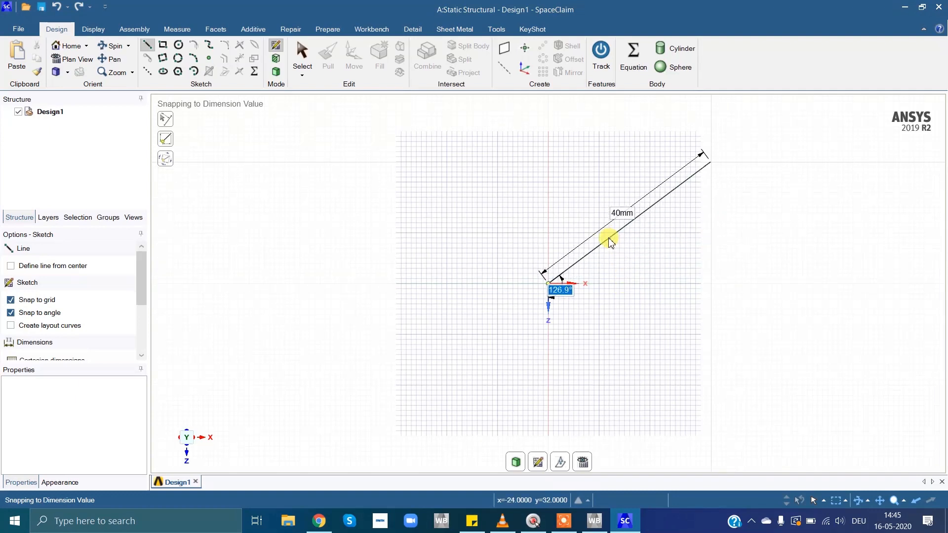
type("130")
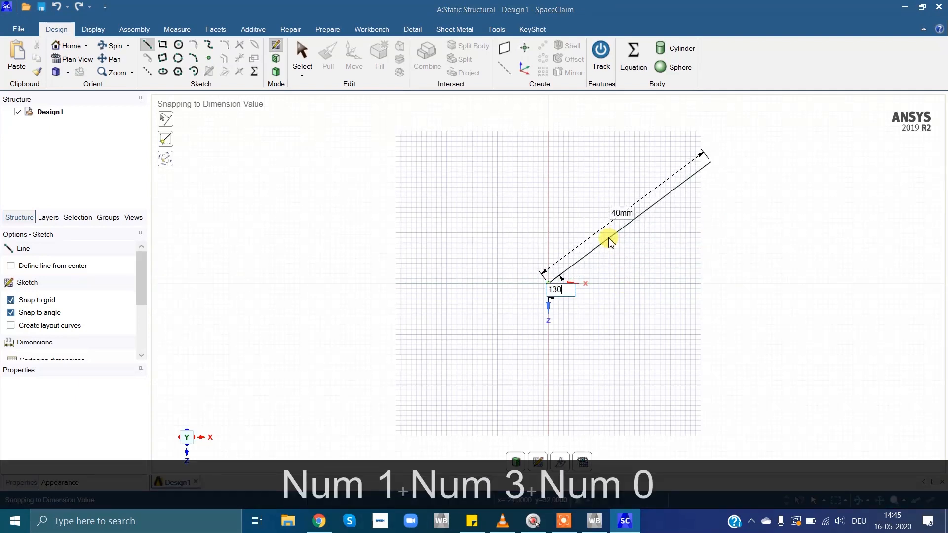
key("Return")
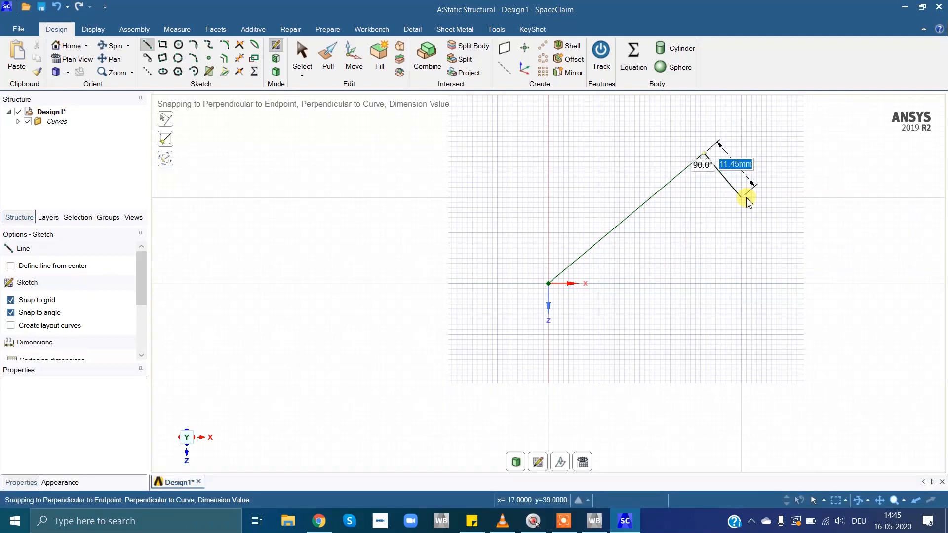
key("Escape")
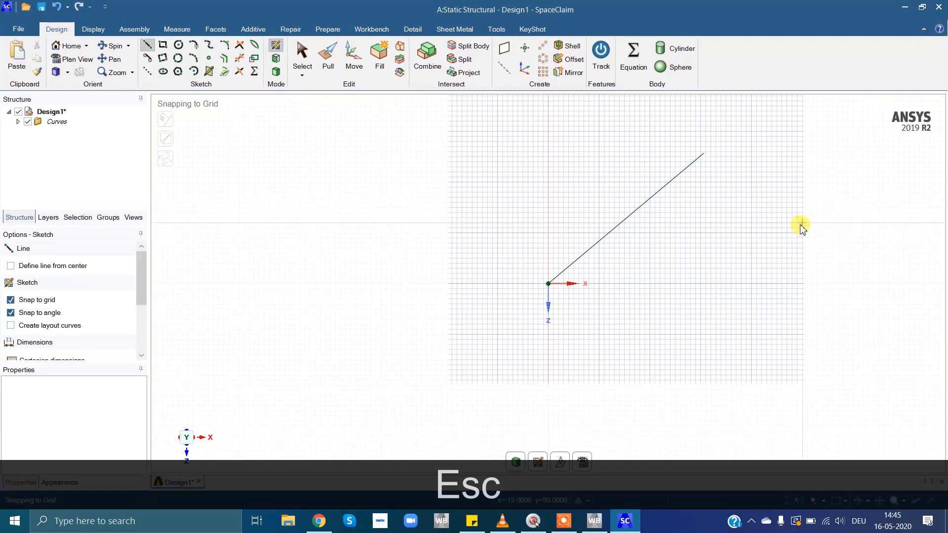
key("Escape")
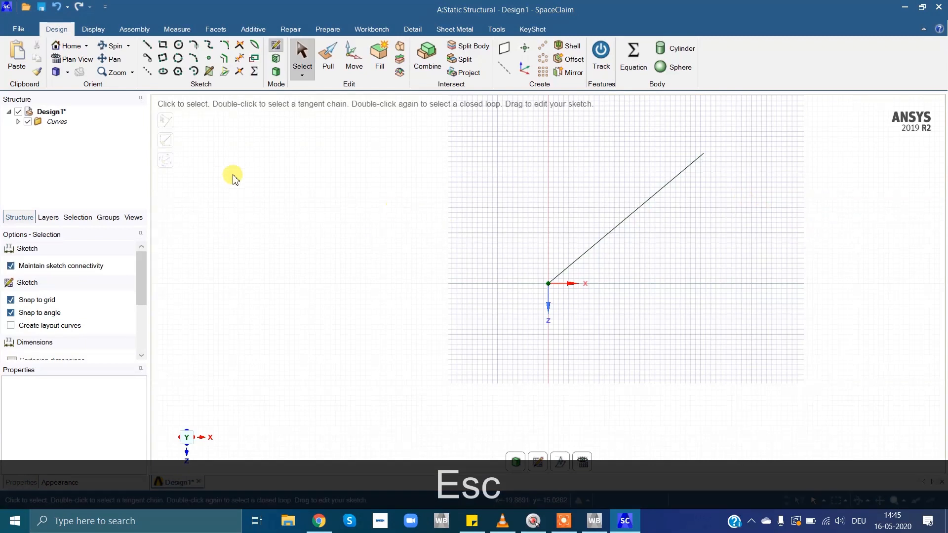
- Sketch a rectangle with one corner at the origin, 40 mm along X and 20 mm along Z
left_click(163, 46)
left_click(550, 284)
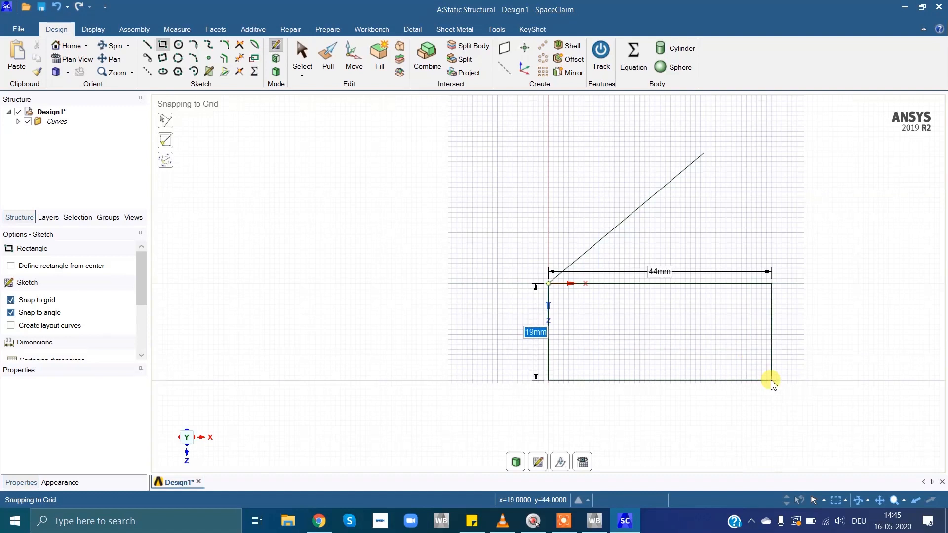
type("20")
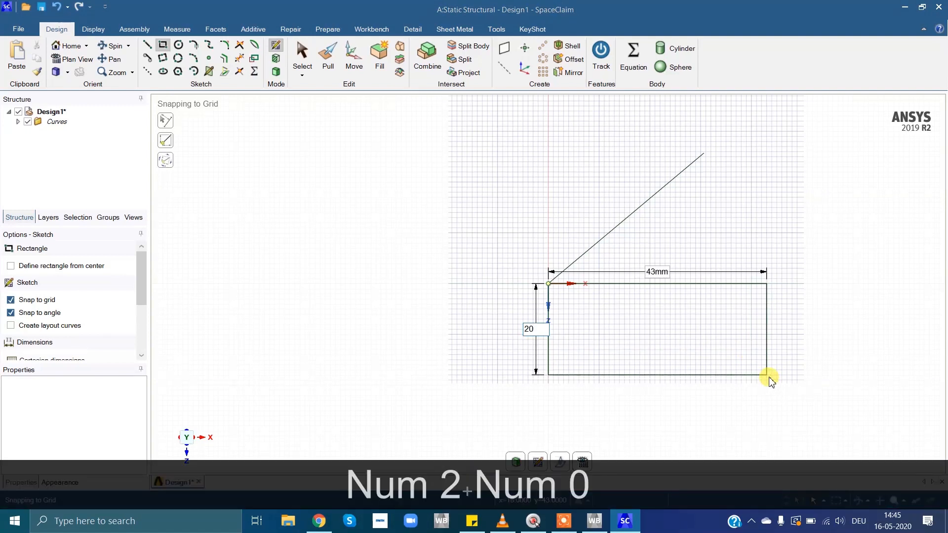
key("Tab")
type("40")
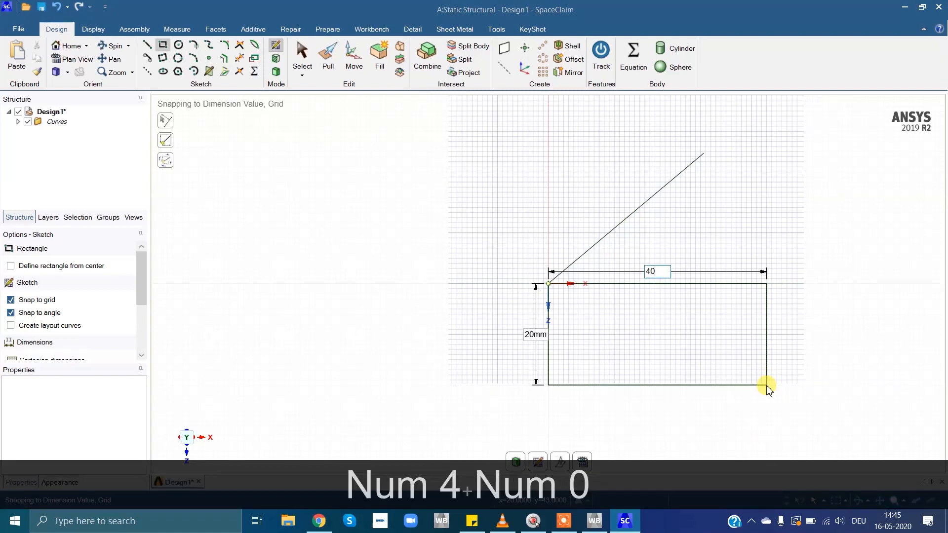
key("Return")
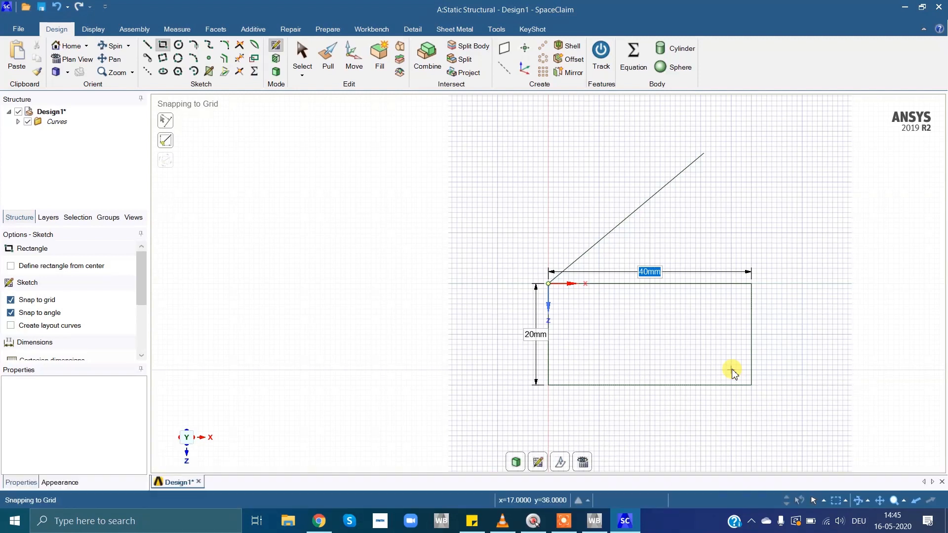
key("Escape")
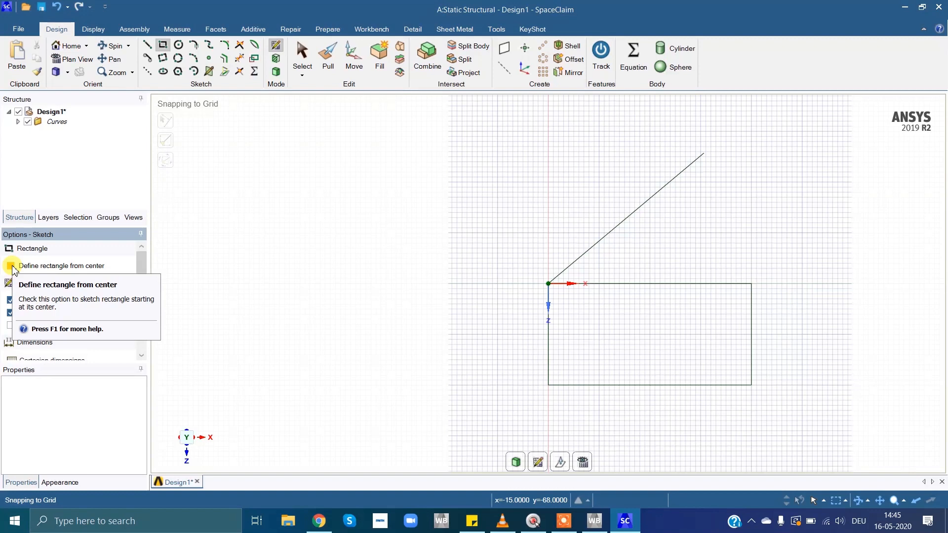
- Enable defining rectangles from the center and sketch one about 46 mm by 22 mm centred on the origin
left_click(11, 266)
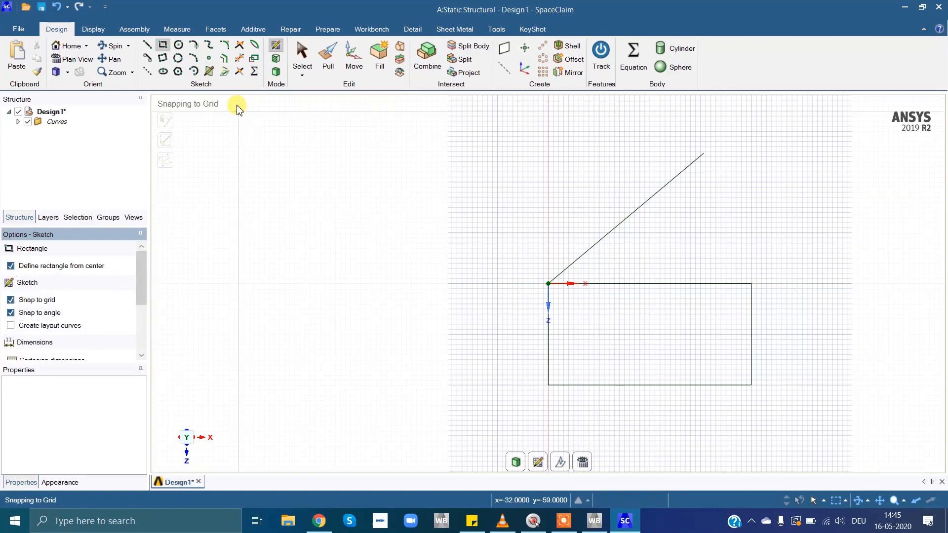
left_click(548, 284)
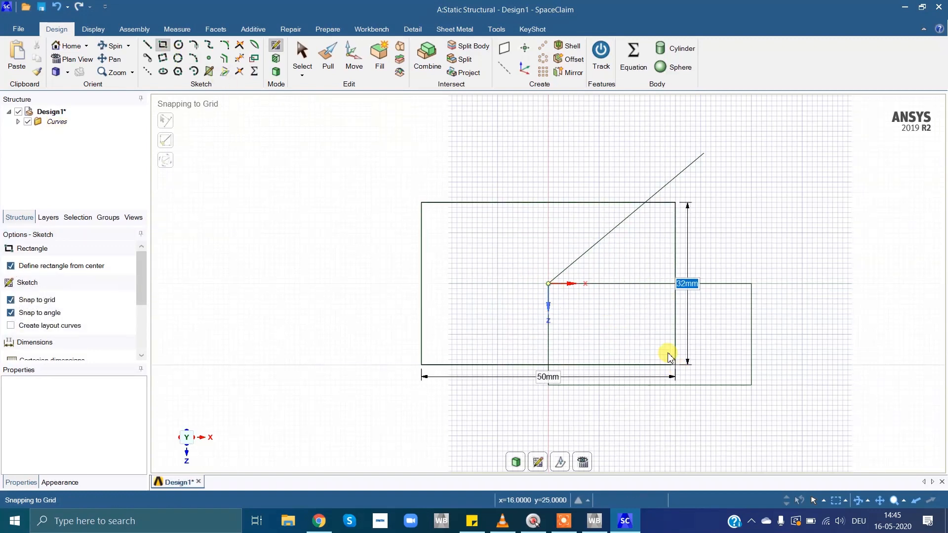
key("Tab")
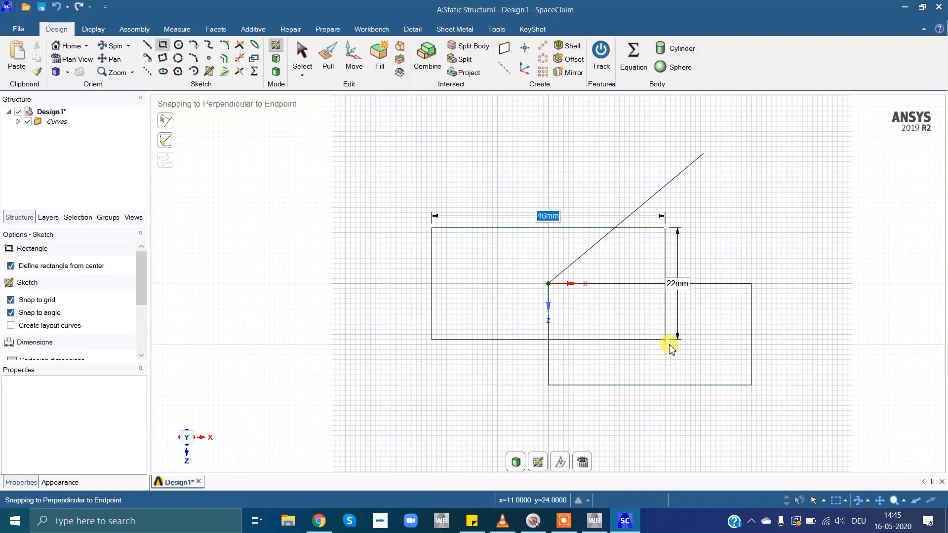
key("Escape")
key("Escape")
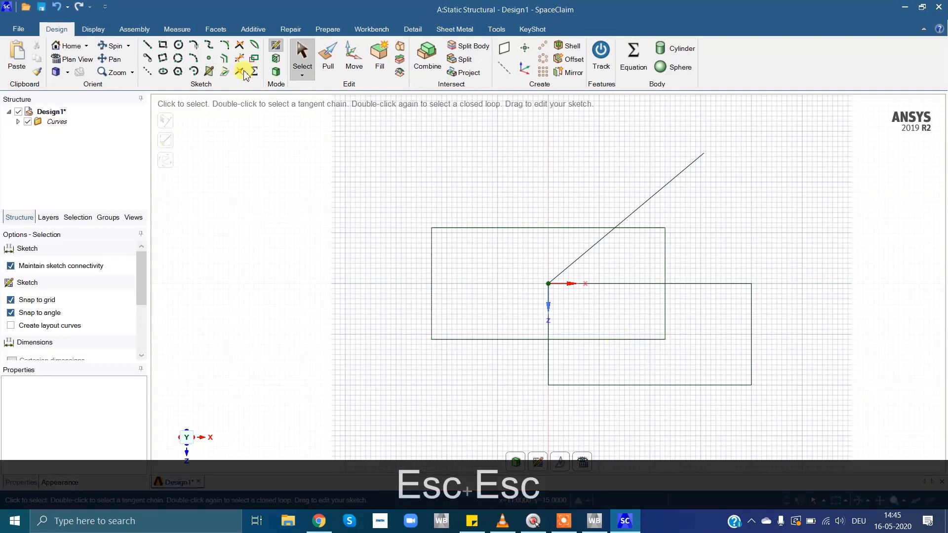
- Sketch a circle about 38 mm in diameter centred on the origin
left_click(178, 46)
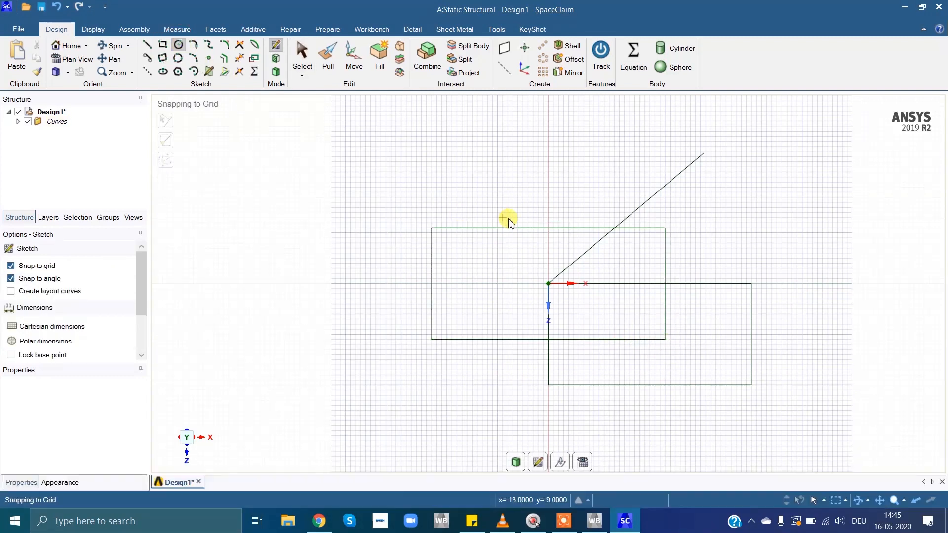
key("Escape")
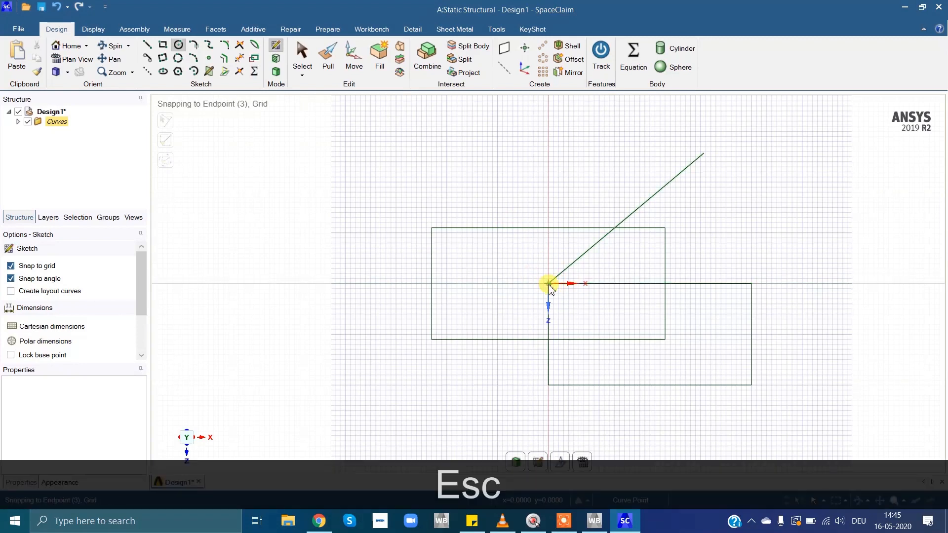
left_click(549, 284)
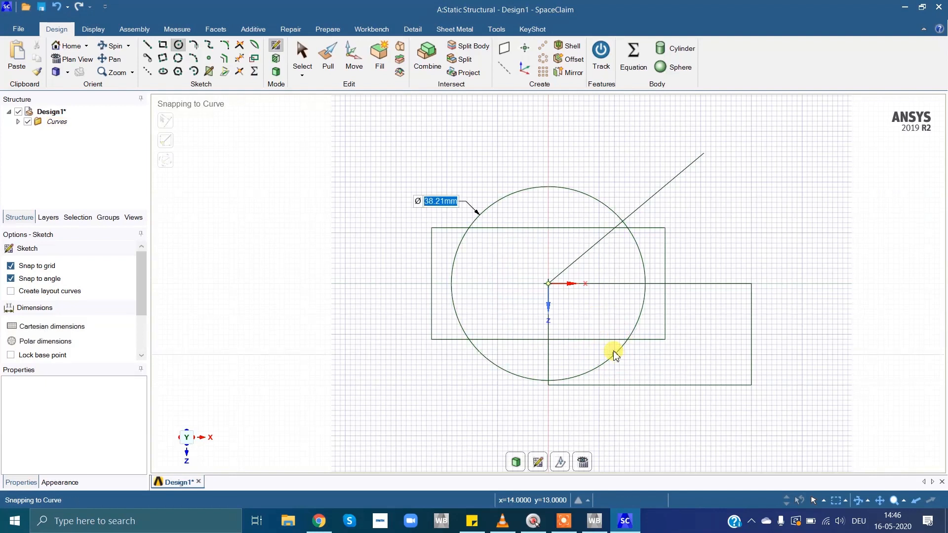
left_click(614, 356)
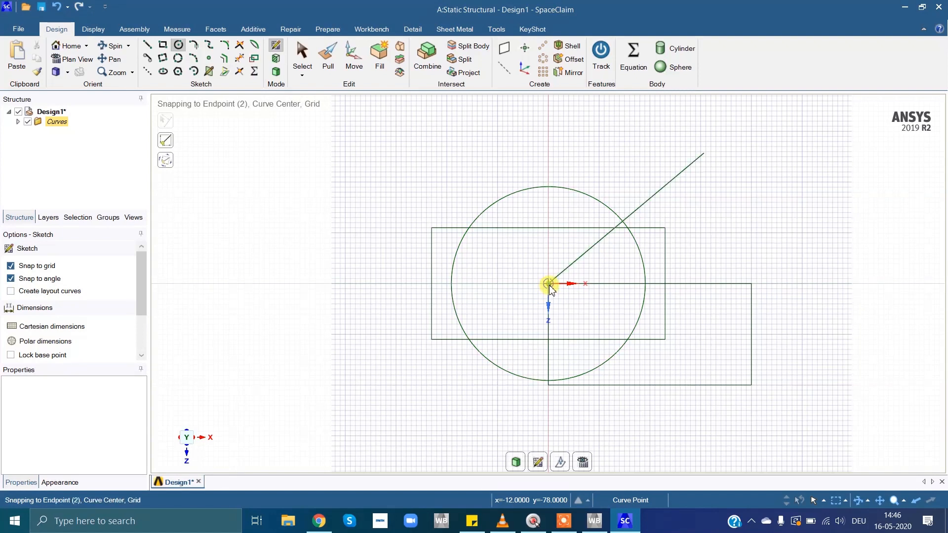
- Sketch a circle with a diameter of 20 mm centred below and to the left of the origin
left_click(477, 320)
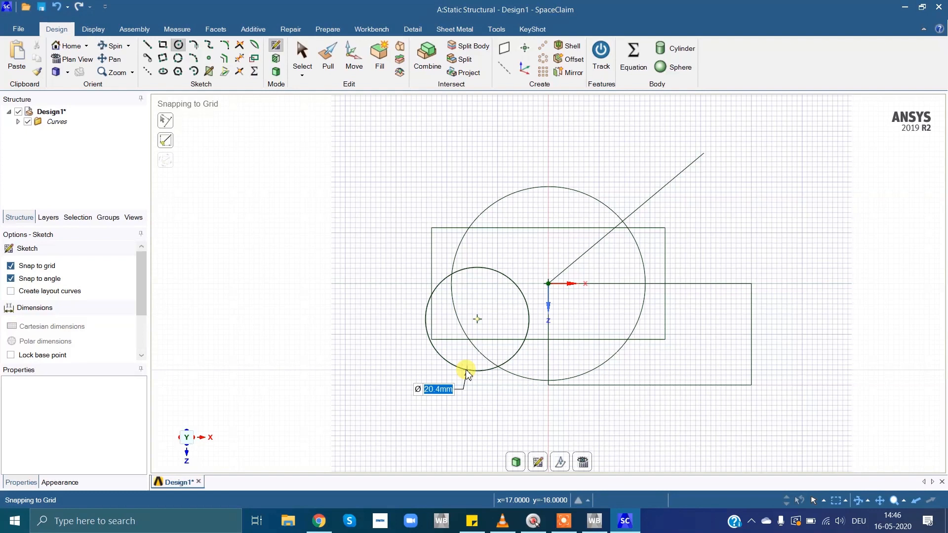
type("20")
key("Return")
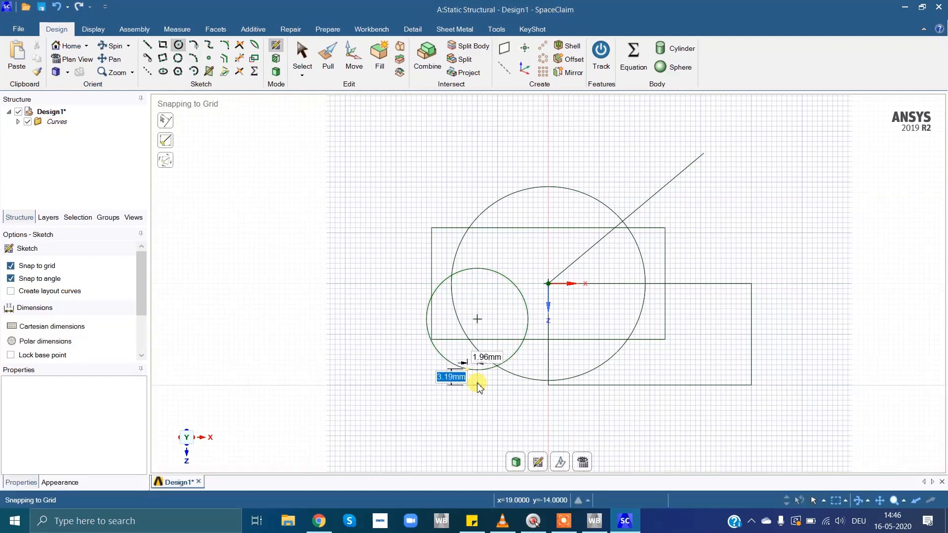
key("Escape")
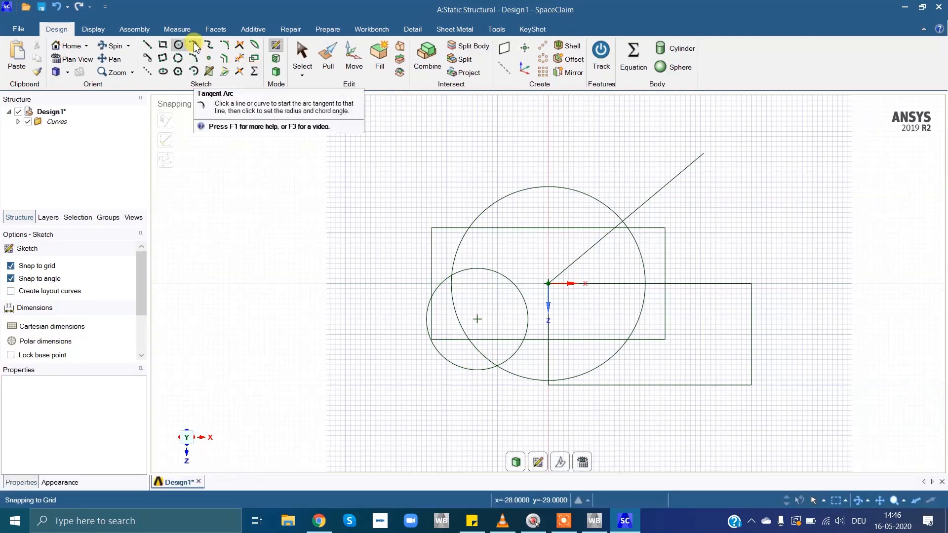
left_click(196, 47)
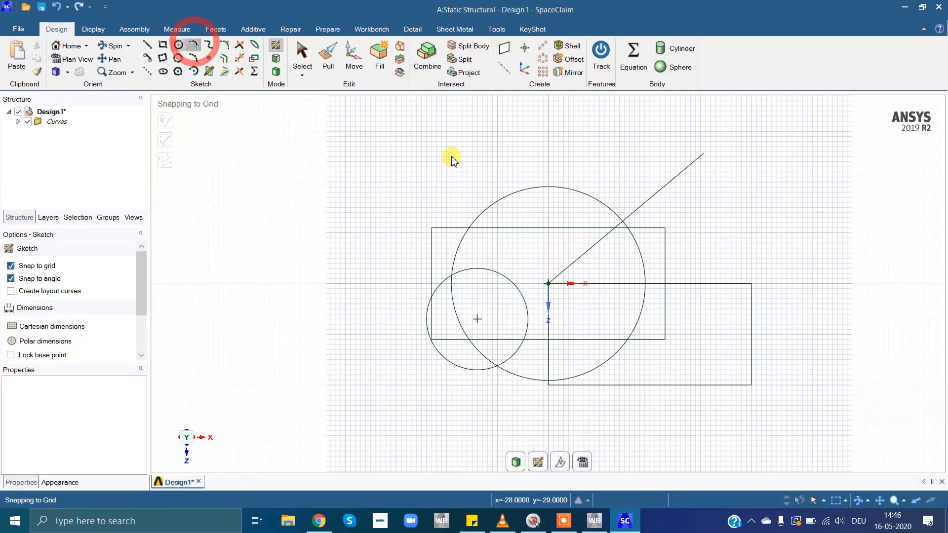
left_click(705, 155)
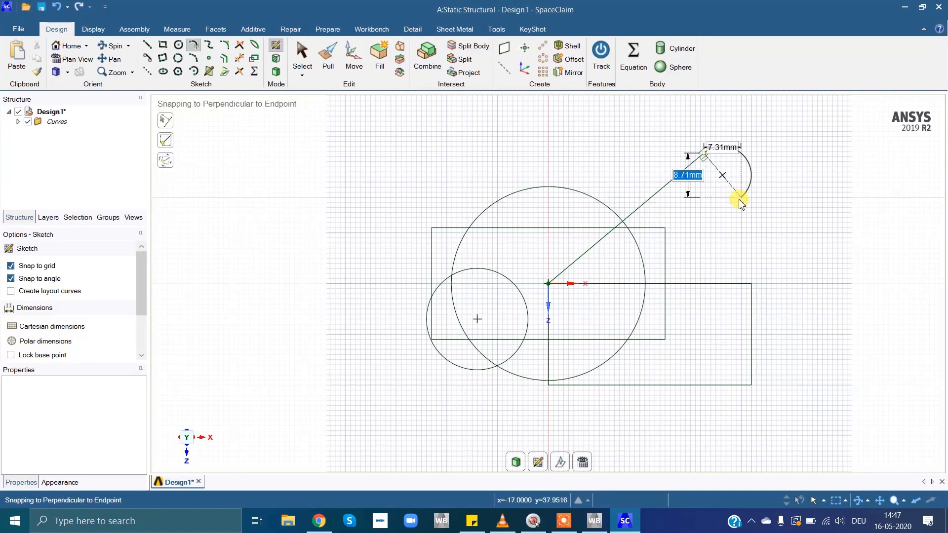
key("Escape")
key("Escape")
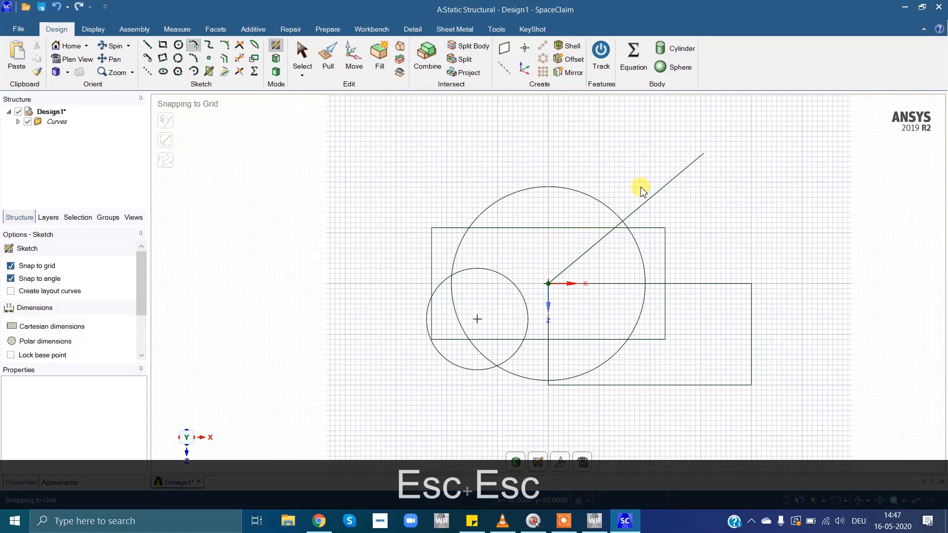
- Sketch a three-point arc from the centred rectangle's upper edge to just below the top of the large circle, bulging up and left
left_click(194, 59)
left_click(492, 227)
left_click(548, 198)
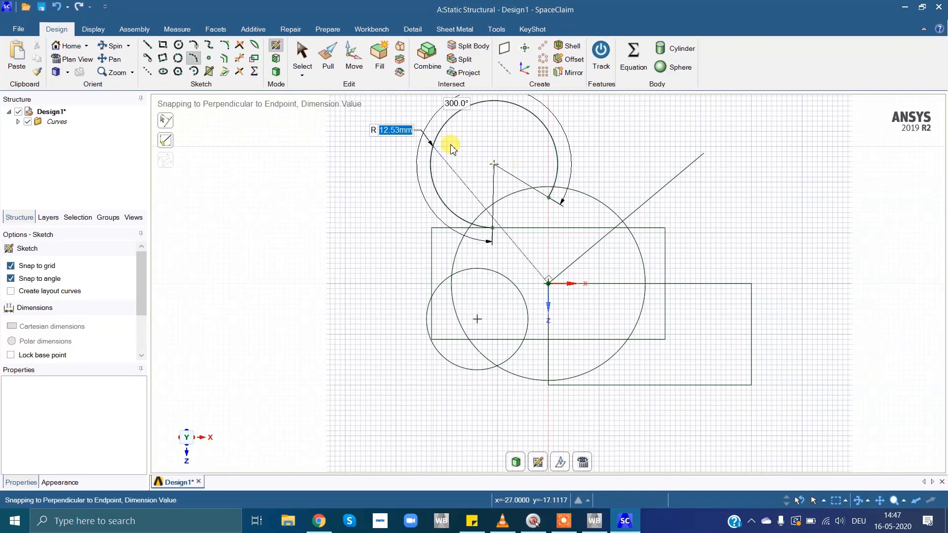
left_click(503, 173)
key("Escape")
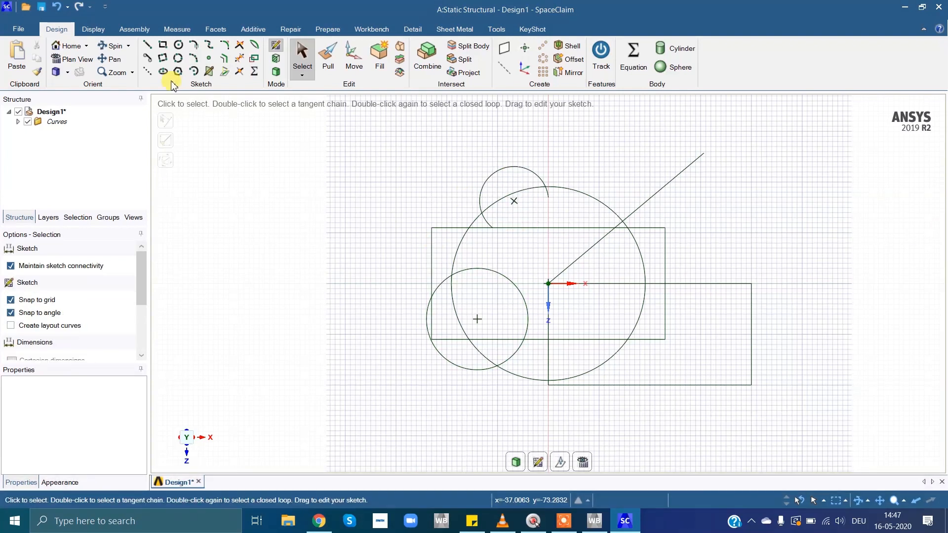
- Sketch a six-sided polygon centred on the origin with a diameter of 70 mm, rotated about 27.3°
left_click(178, 71)
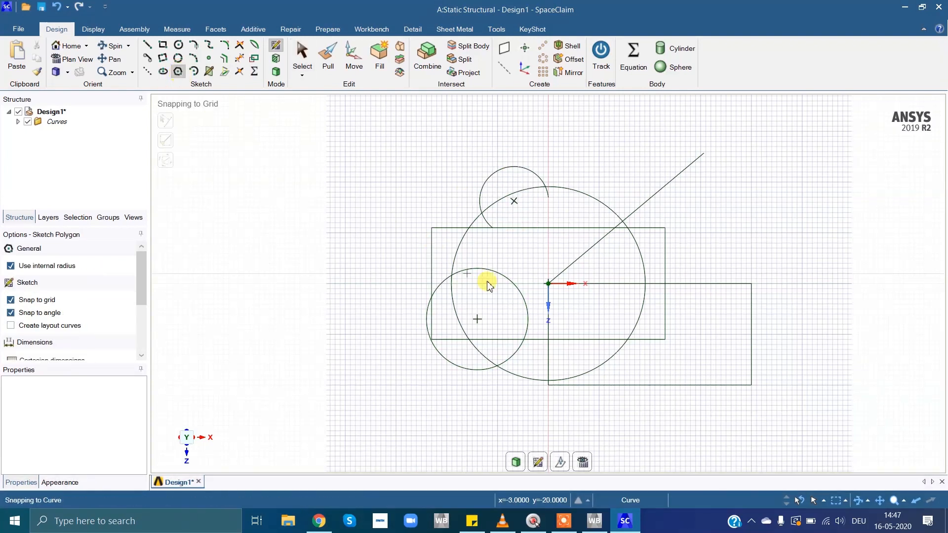
left_click(549, 284)
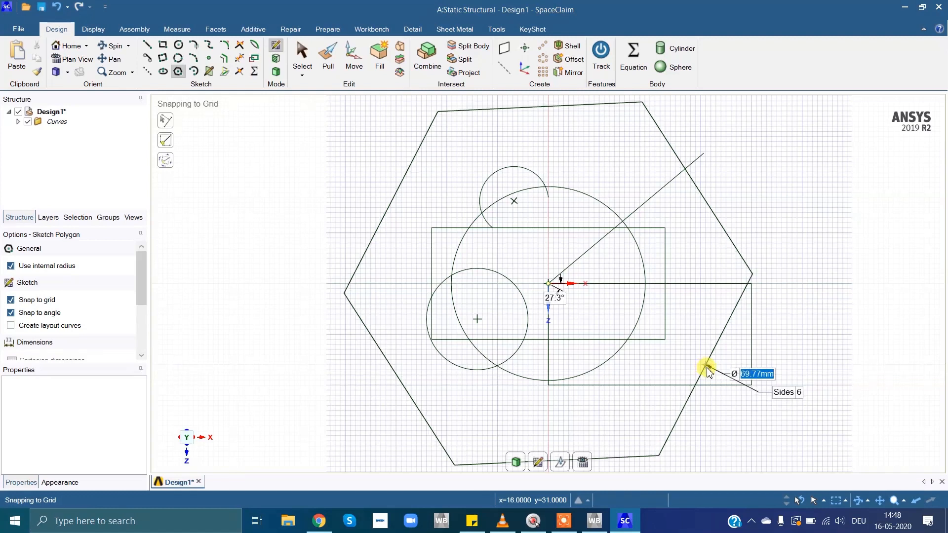
type("70")
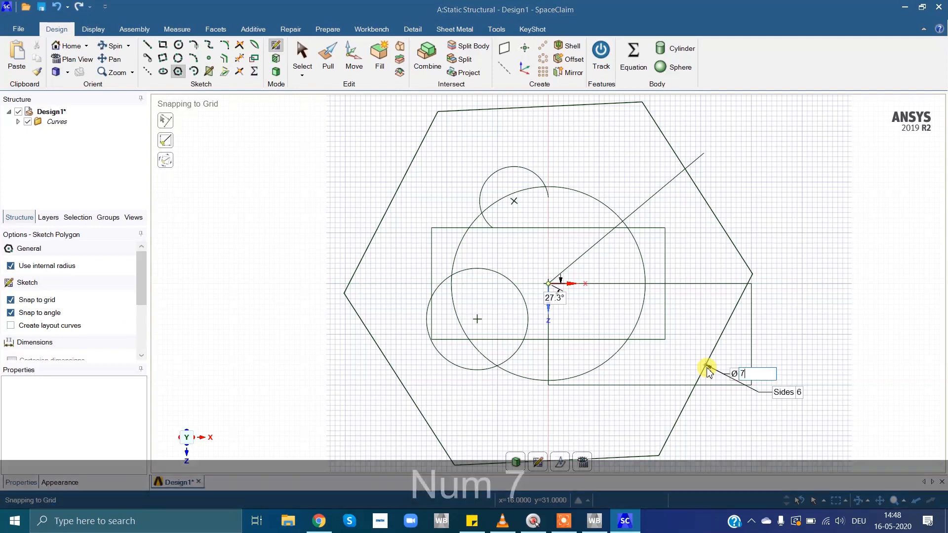
key("Return")
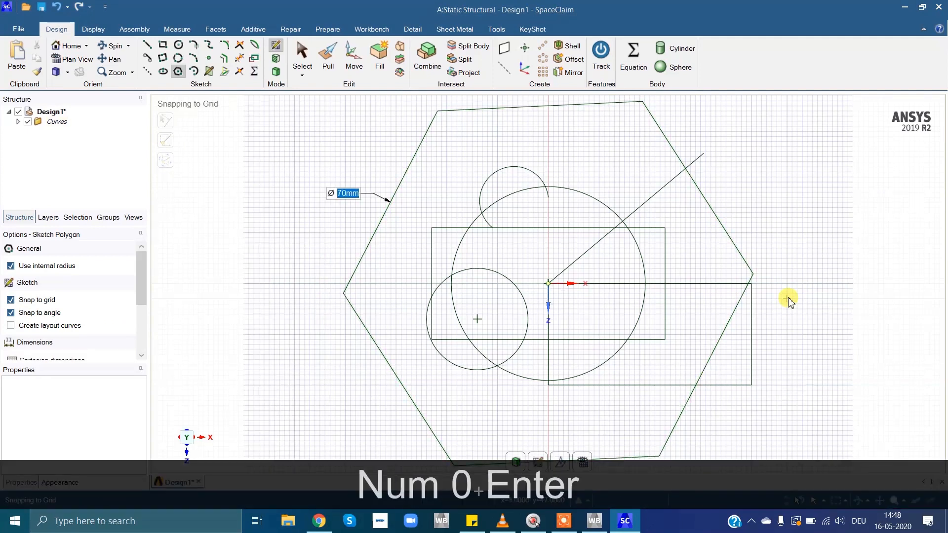
- Round the hexagon's upper-left corner with a radius of 10 mm
scroll(793, 302, "down", 2)
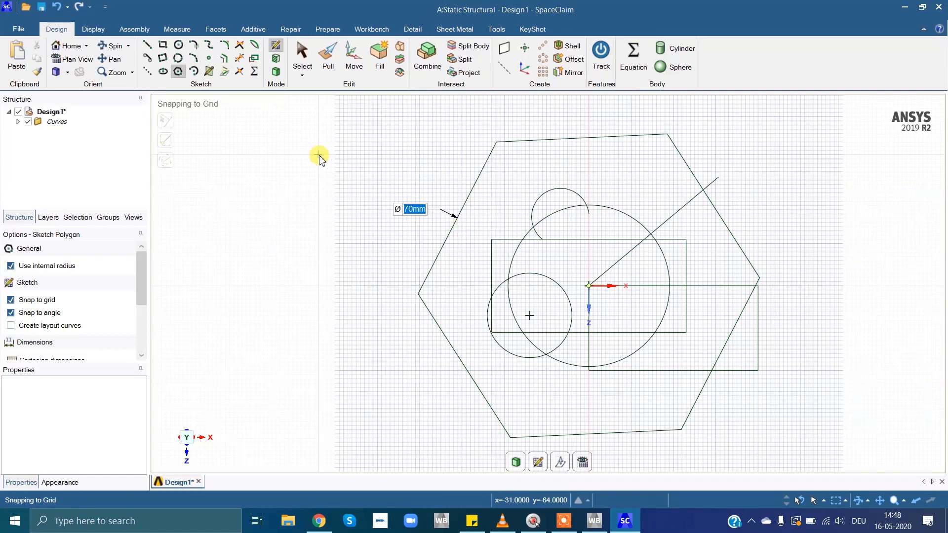
left_click(226, 47)
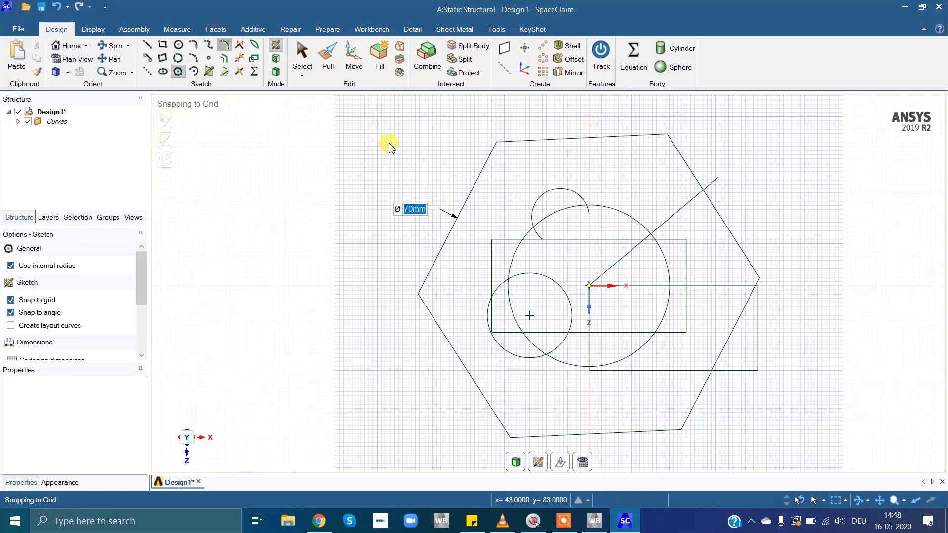
left_click(495, 156)
left_click(508, 142)
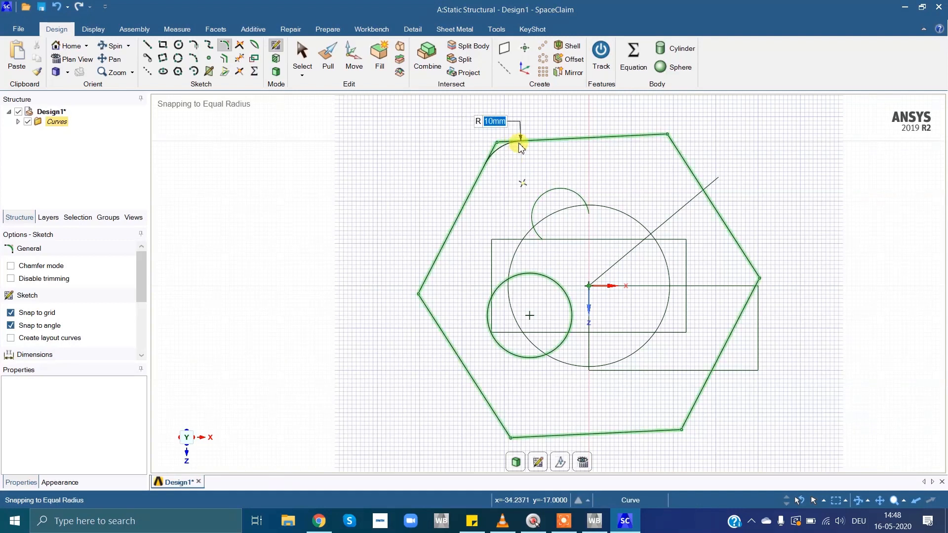
left_click(518, 146)
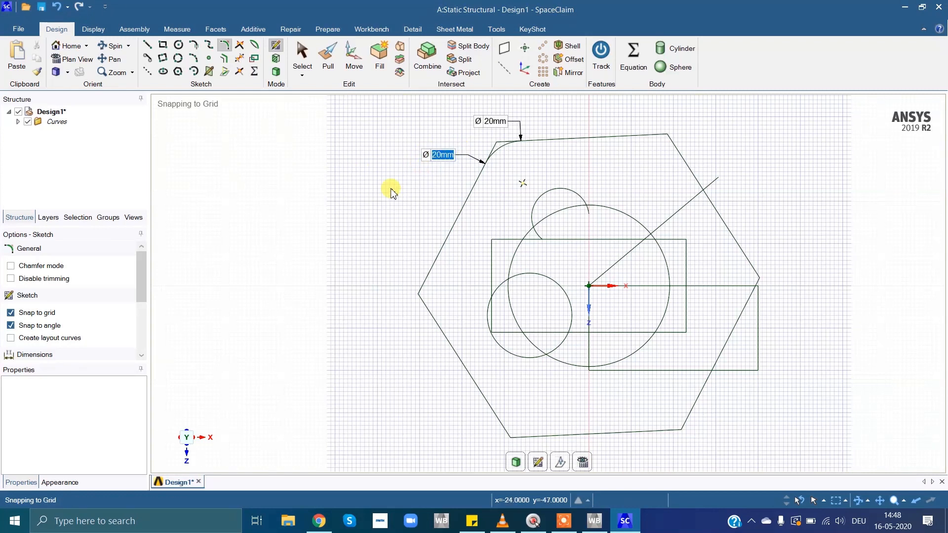
- Trim the parts of the angled line and the corner-based rectangle that extend outside the hexagon
left_click(239, 63)
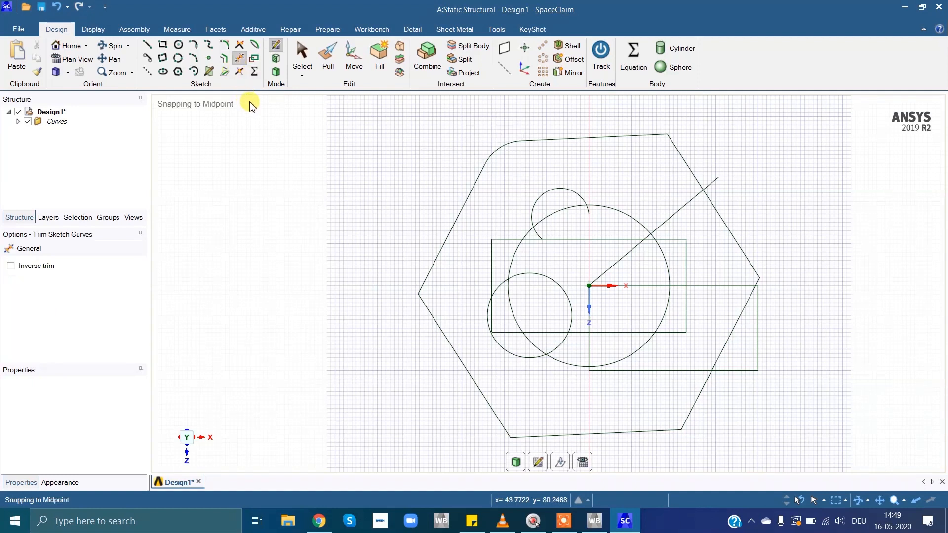
left_click(239, 61)
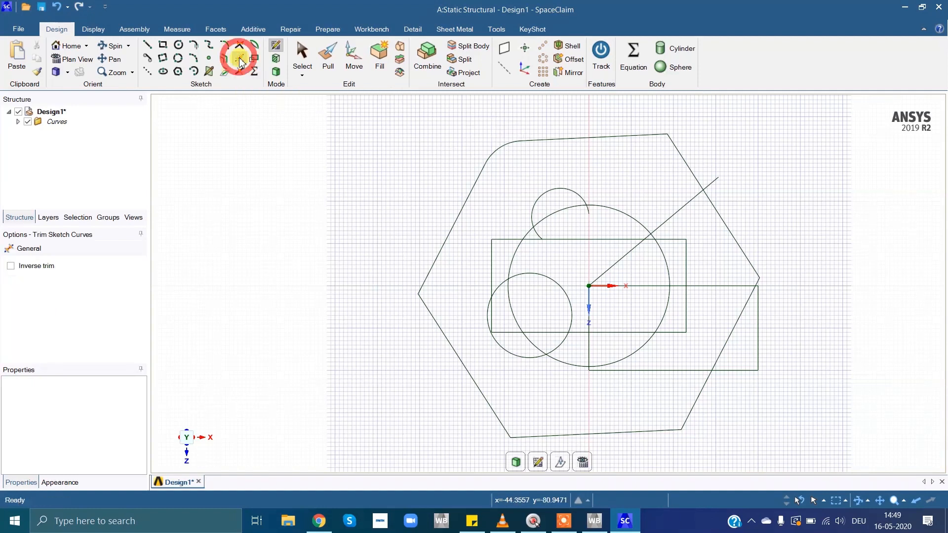
left_click(711, 181)
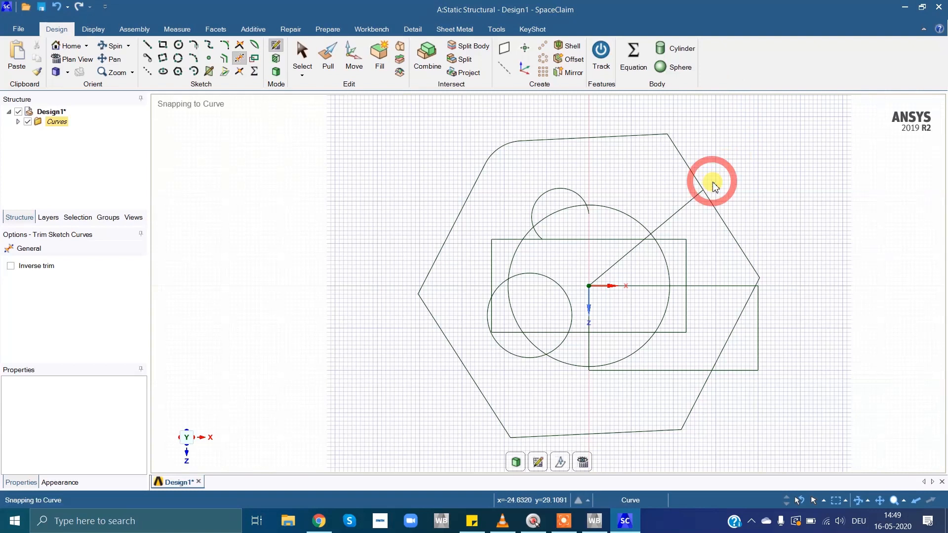
left_click(757, 328)
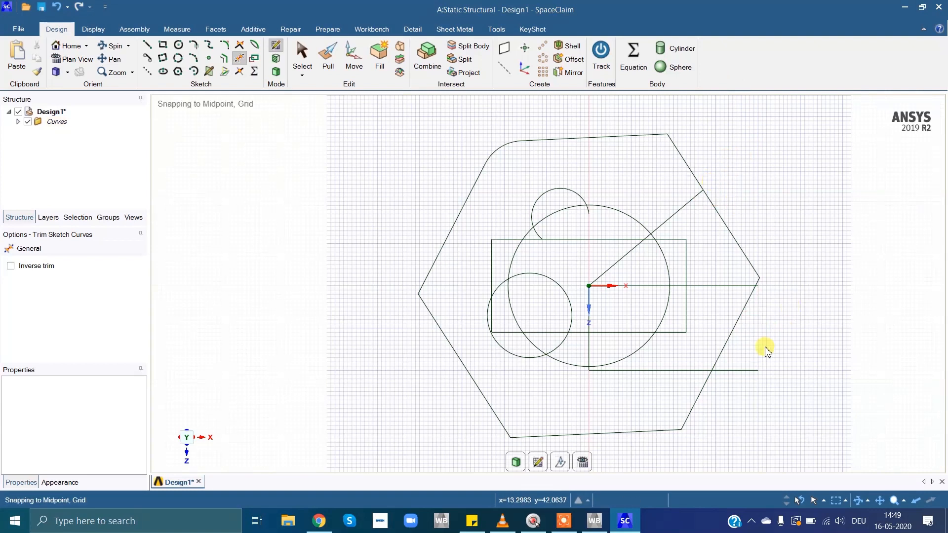
left_click(743, 371)
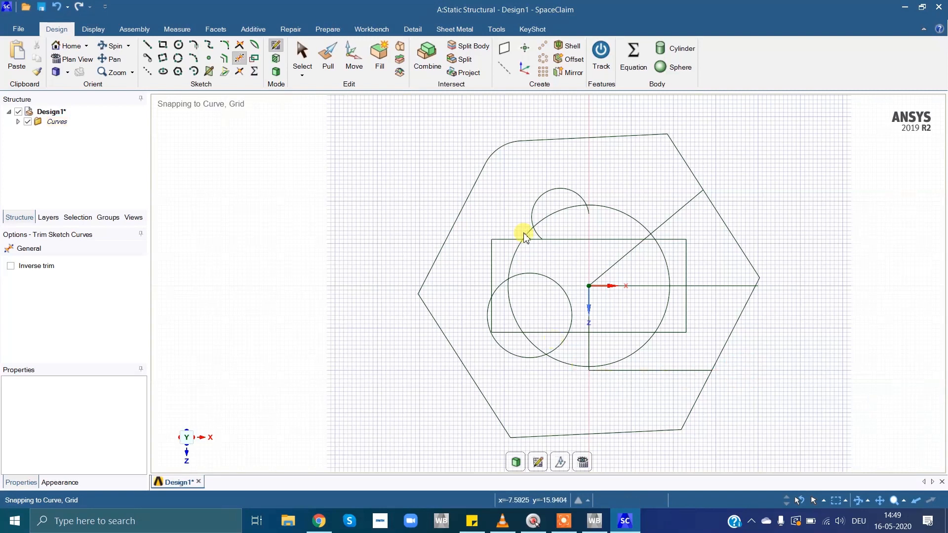
- Trim the arc's ends inside the large circle and the centred rectangle's lower-left corner inside the small circle
left_click(587, 211)
left_click(491, 317)
left_click(508, 332)
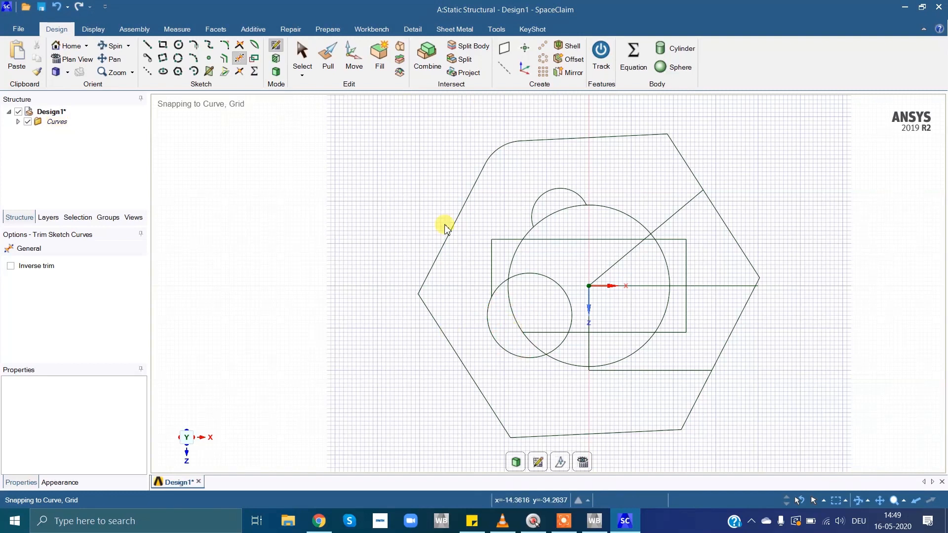
key("Escape")
key("Escape")
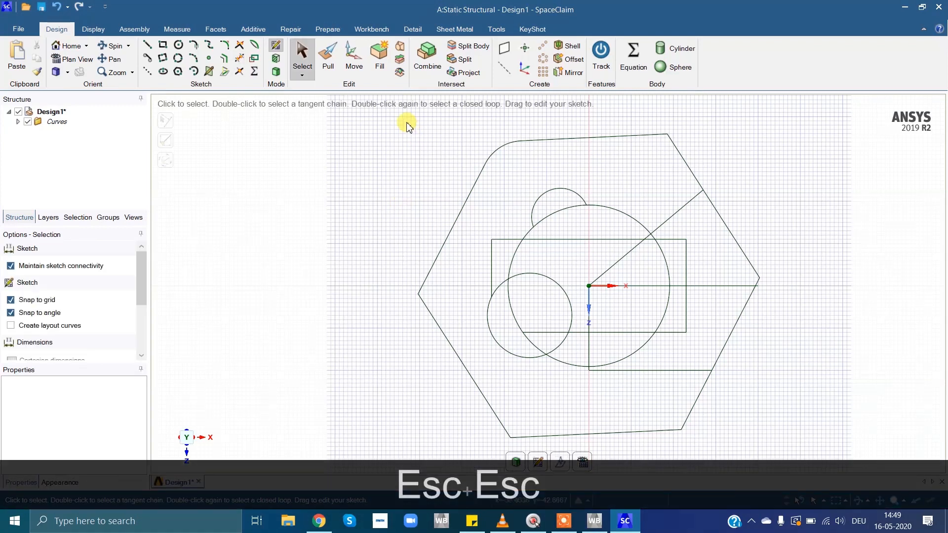
- Delete all curves of the sketch
mouse_move(378, 117)
left_mouse_down()
mouse_move(461, 194)
mouse_move(618, 302)
mouse_move(733, 402)
mouse_move(757, 440)
mouse_move(787, 450)
left_mouse_up()
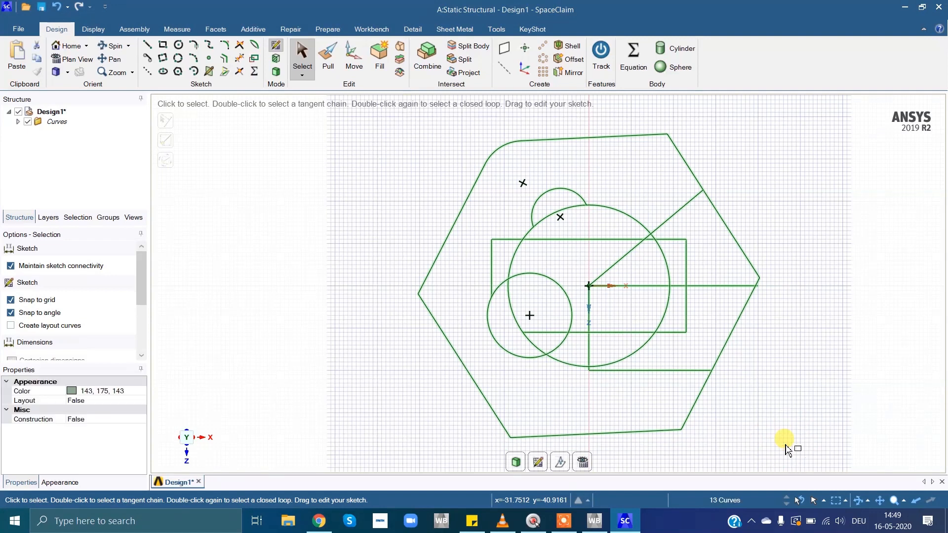
key("Delete")
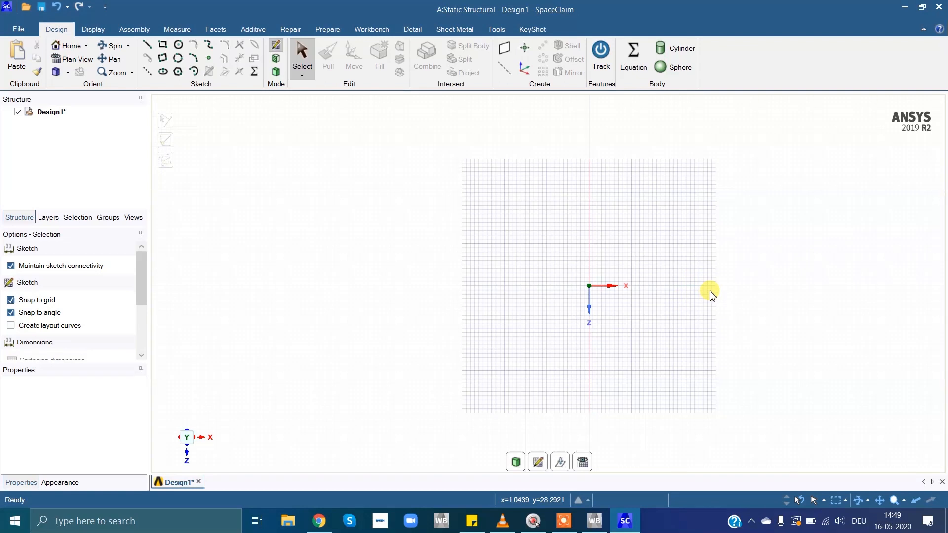
- Enable defining rectangles from the center and sketch one 32 mm wide and 42 mm high centred on the origin
middle_click_drag(787, 313, 726, 296, "ctrl")
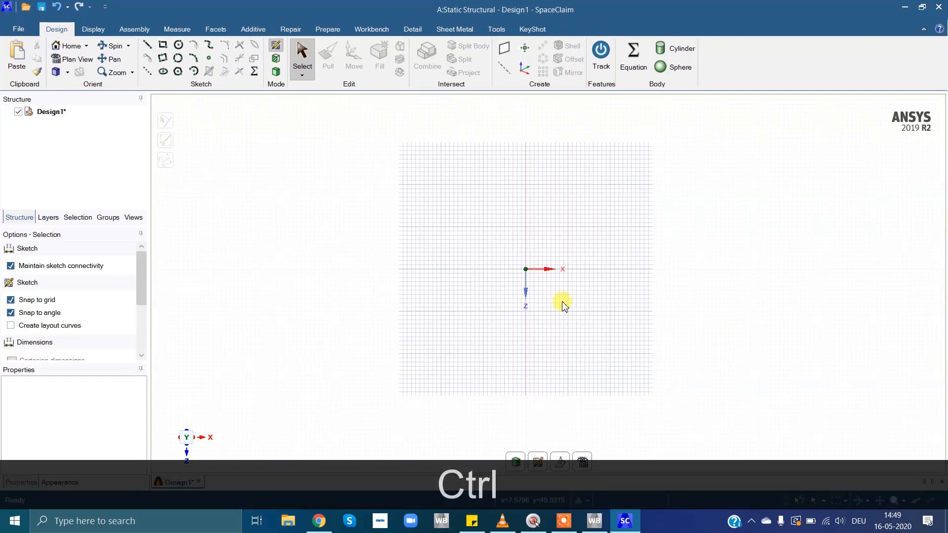
left_click(163, 46)
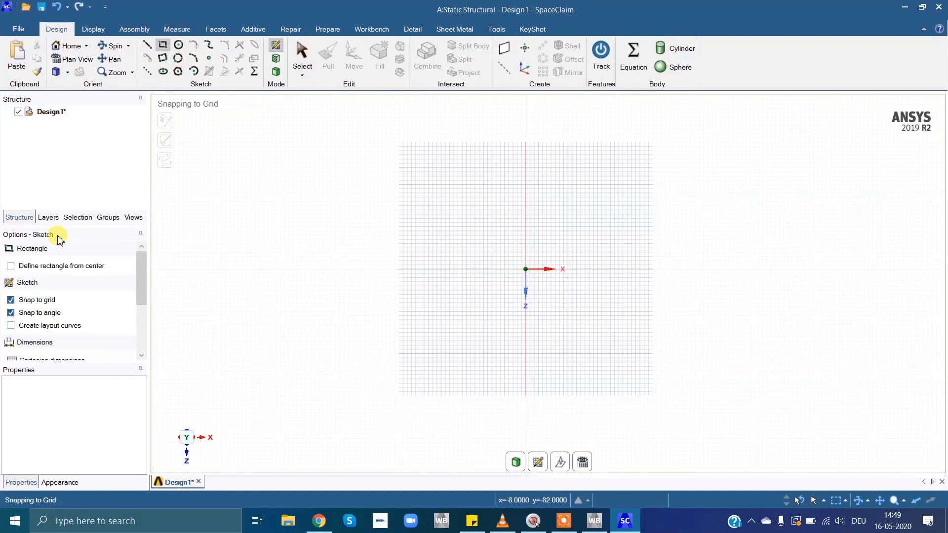
left_click(11, 267)
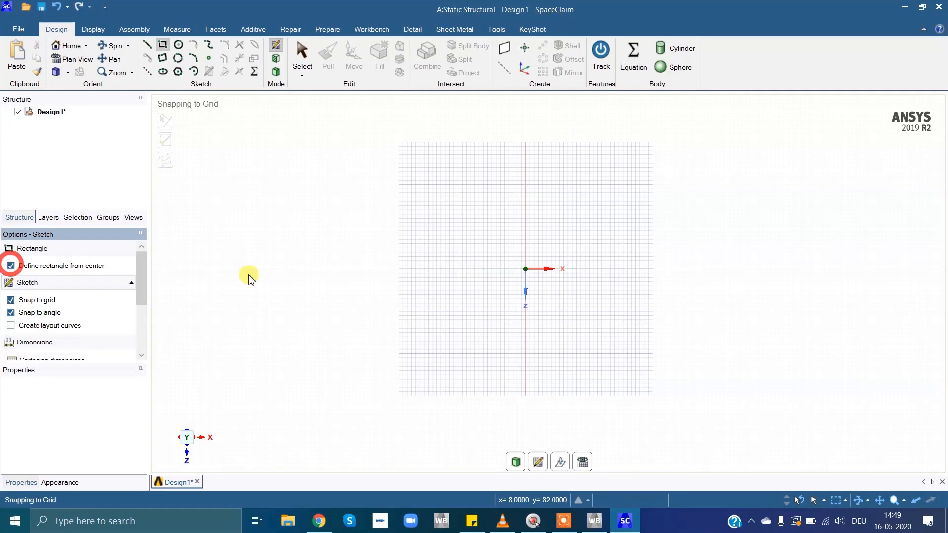
left_click(526, 269)
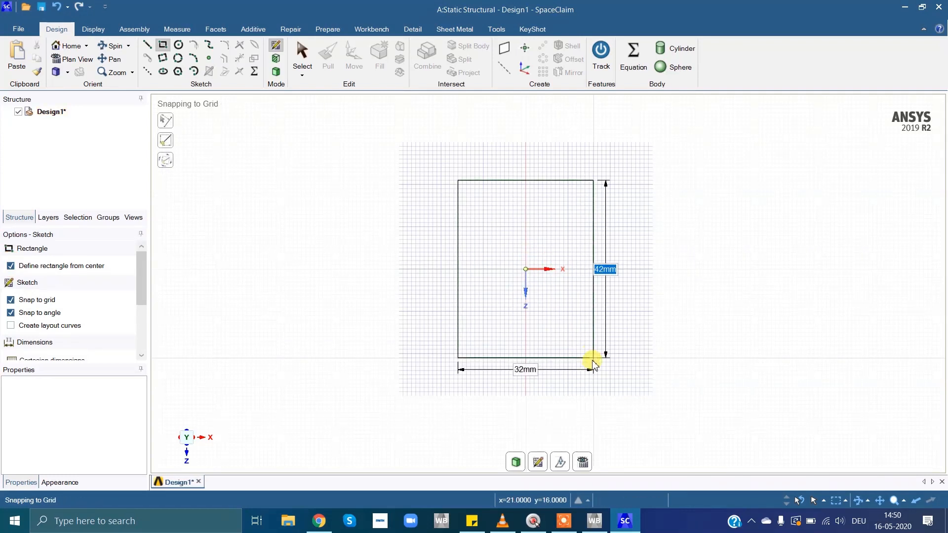
left_click(593, 360)
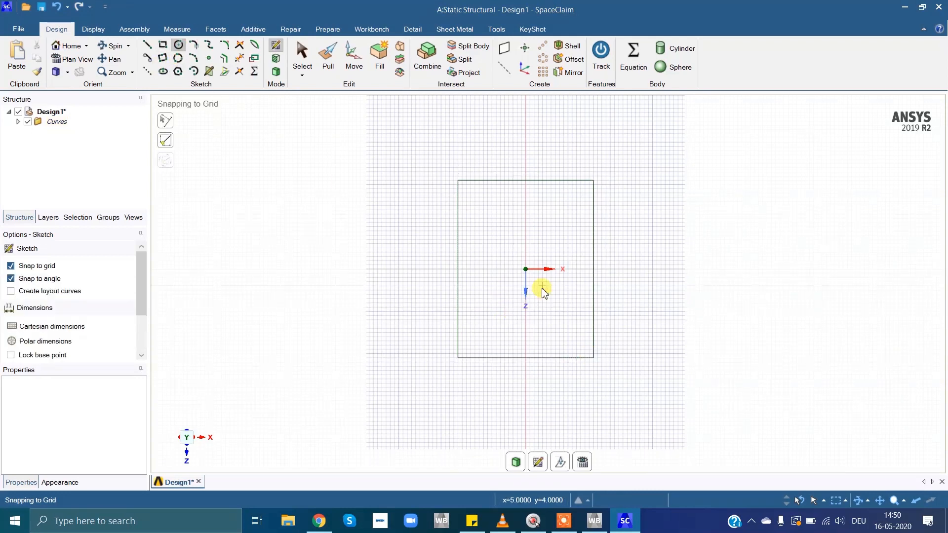
- Sketch a circle about 34 mm in diameter centred on the midpoint of the rectangle's lower edge
left_click(526, 358)
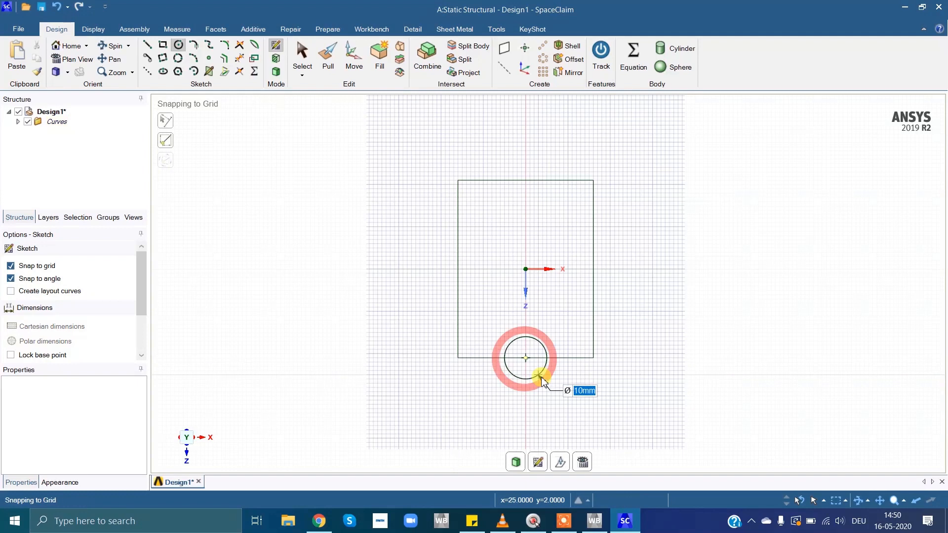
left_click(577, 413)
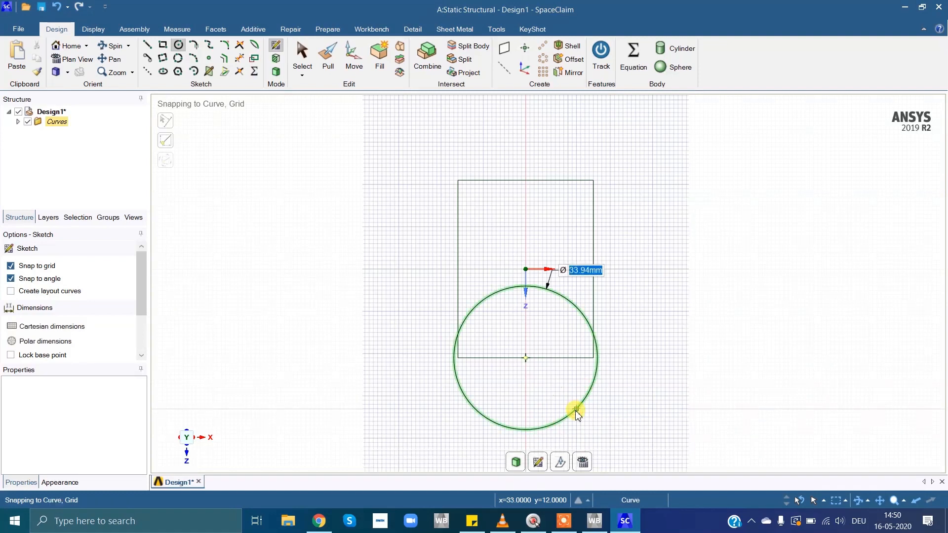
- Trim the rectangle's lower edge and the lower ends of its side edges inside the circle
left_click(239, 59)
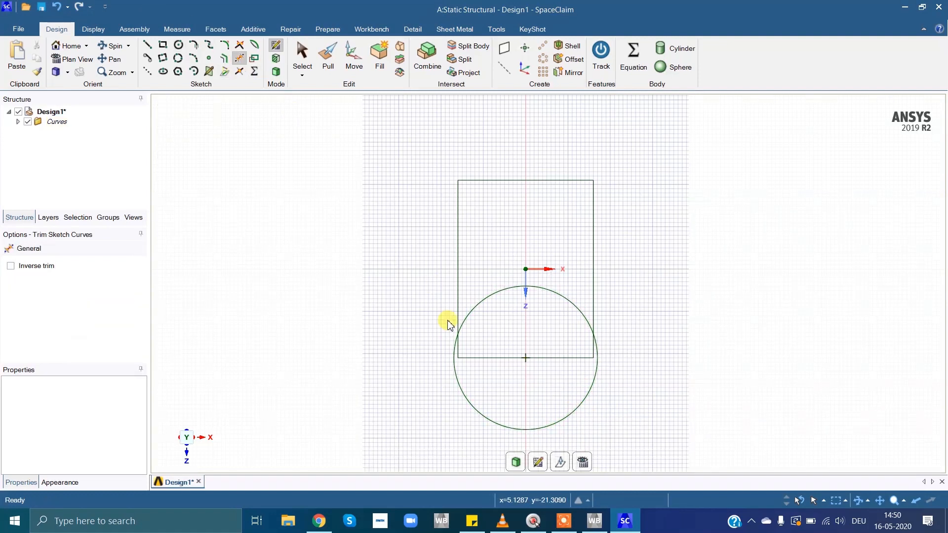
left_click(469, 357)
left_click(460, 348)
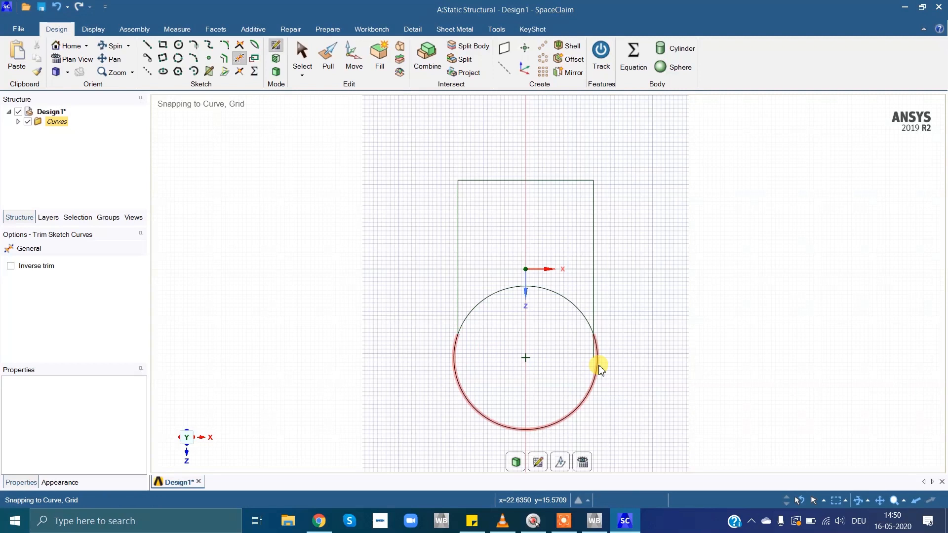
left_click(586, 359)
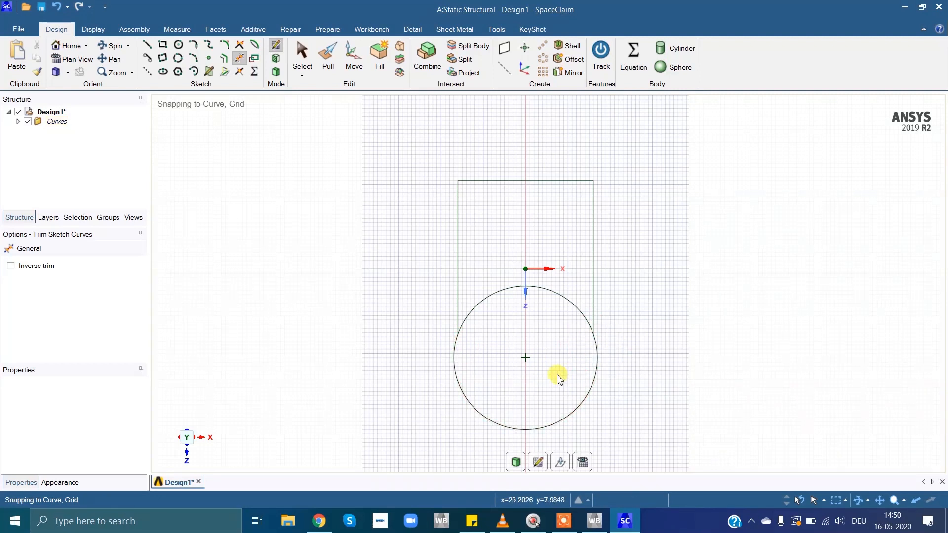
- Trim the circle's upper arc inside the rectangle and pull the enclosed profile face upward 30 mm into a solid
left_click(489, 302)
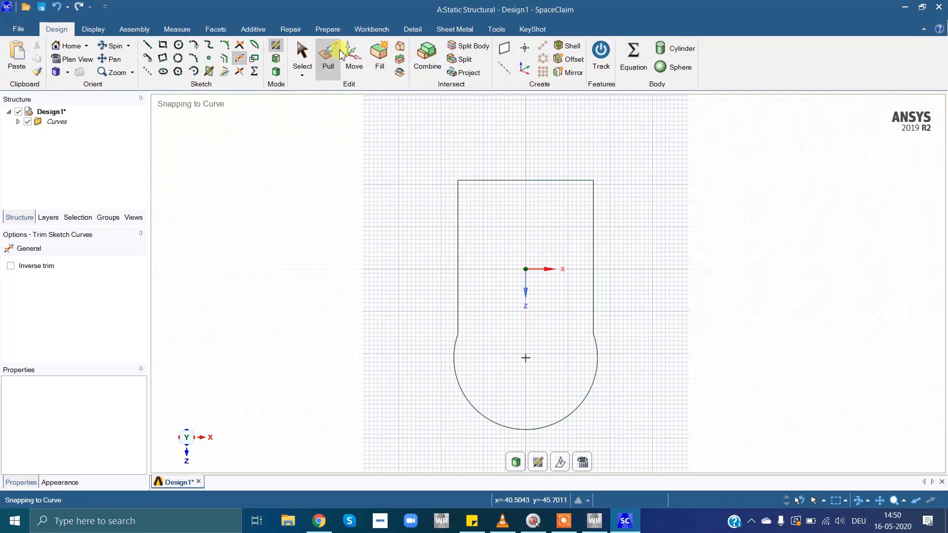
left_click(332, 61)
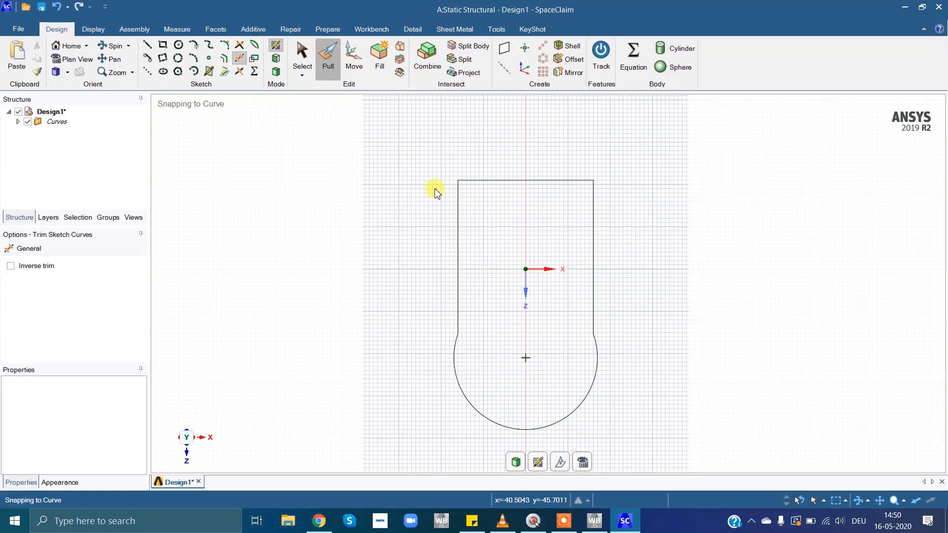
left_click(457, 200)
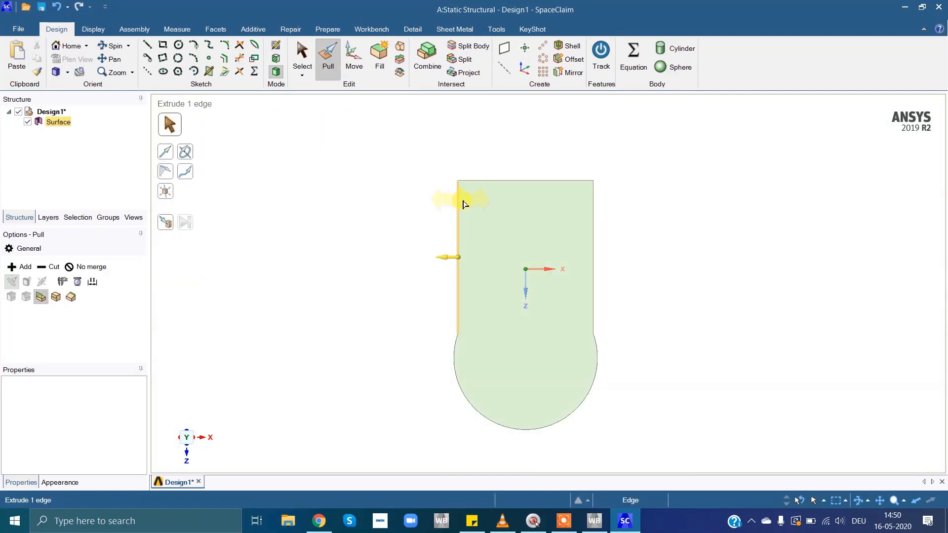
left_click(465, 220)
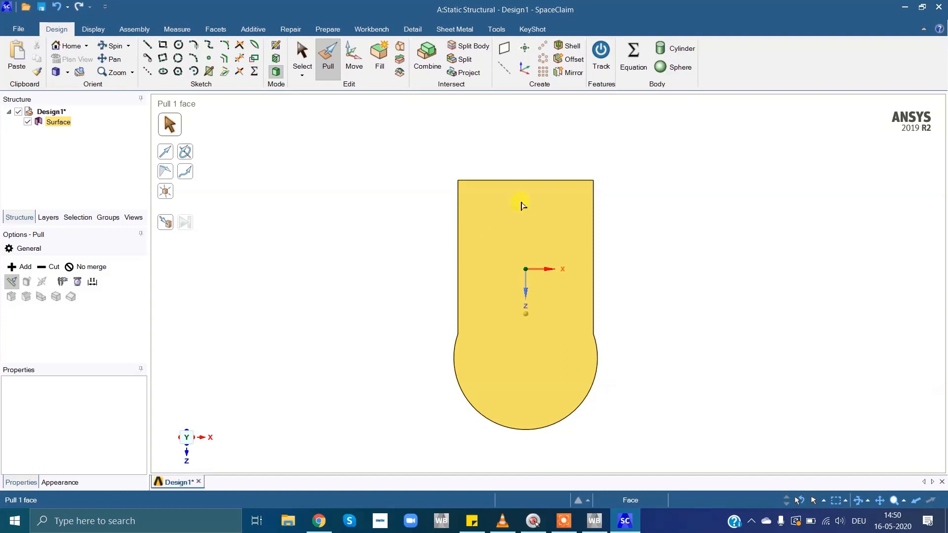
left_click(522, 254)
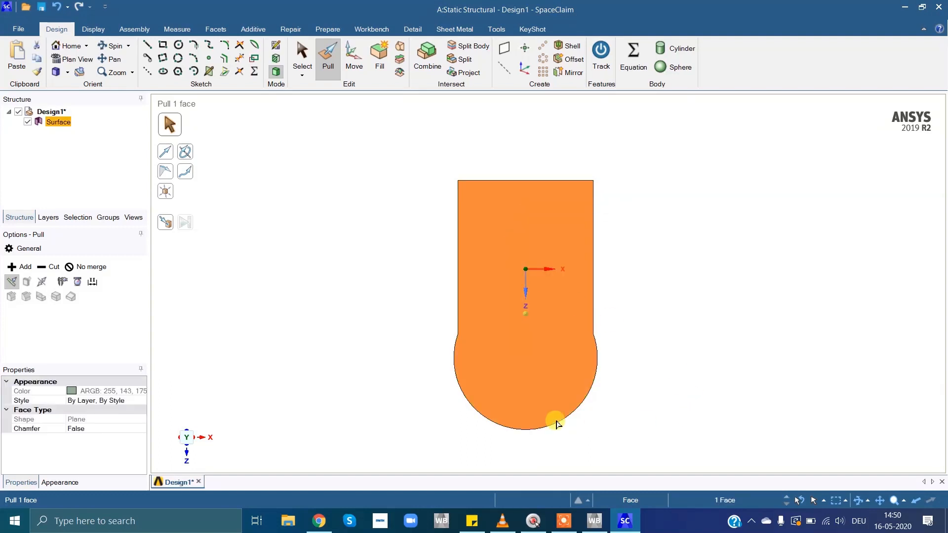
middle_click_drag(423, 409, 558, 363)
left_click(542, 363)
left_click_drag(540, 345, 544, 273)
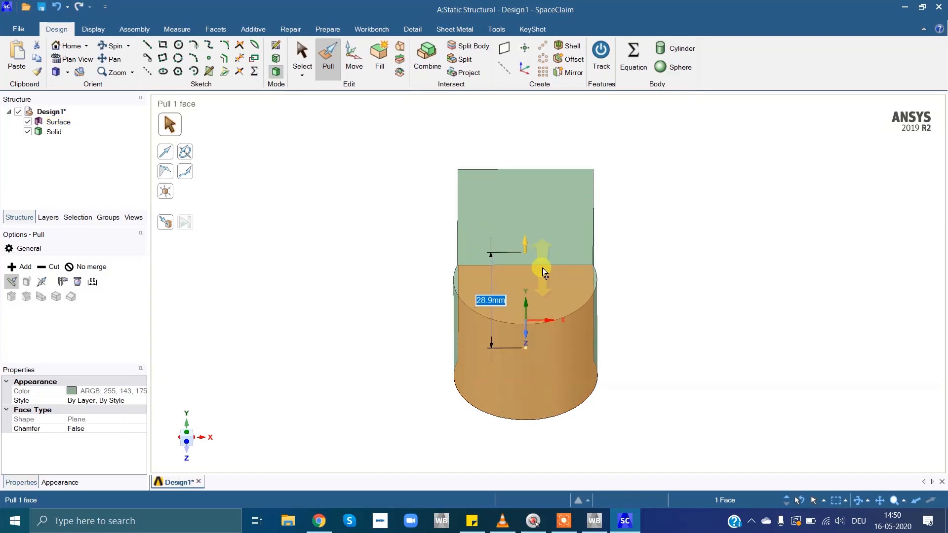
type("30")
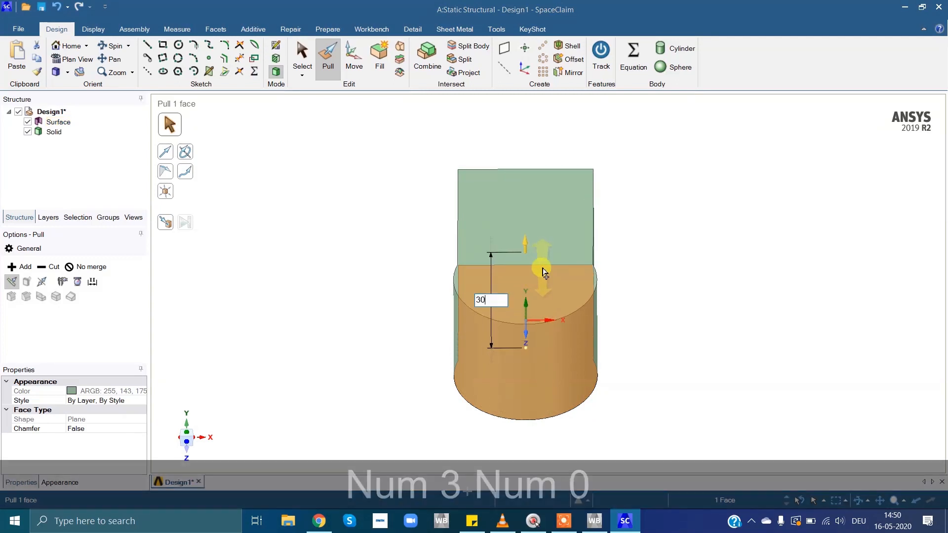
key("Return")
- Round the vertical edge where the curved end meets the flat side on the +X side, with a 5 mm radius
middle_click_drag(538, 279, 461, 345)
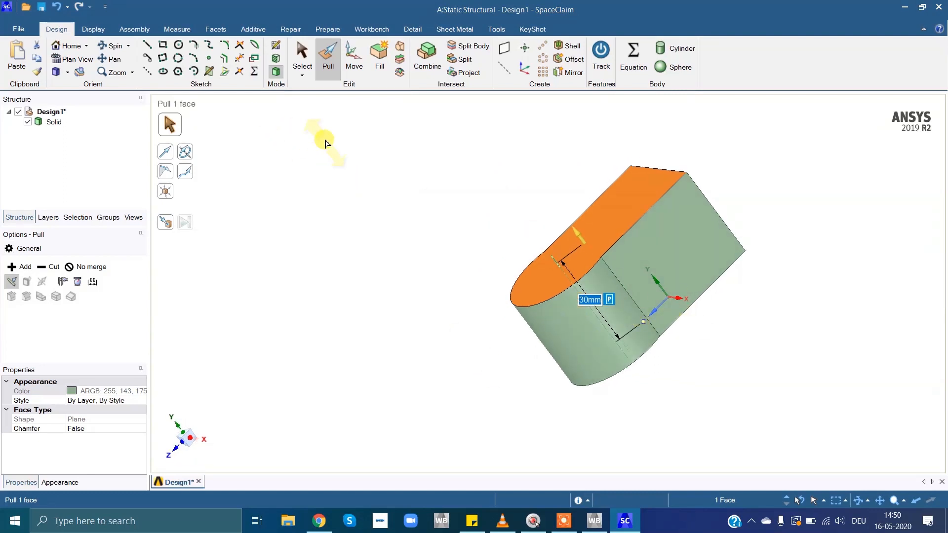
middle_click_drag(799, 226, 474, 341)
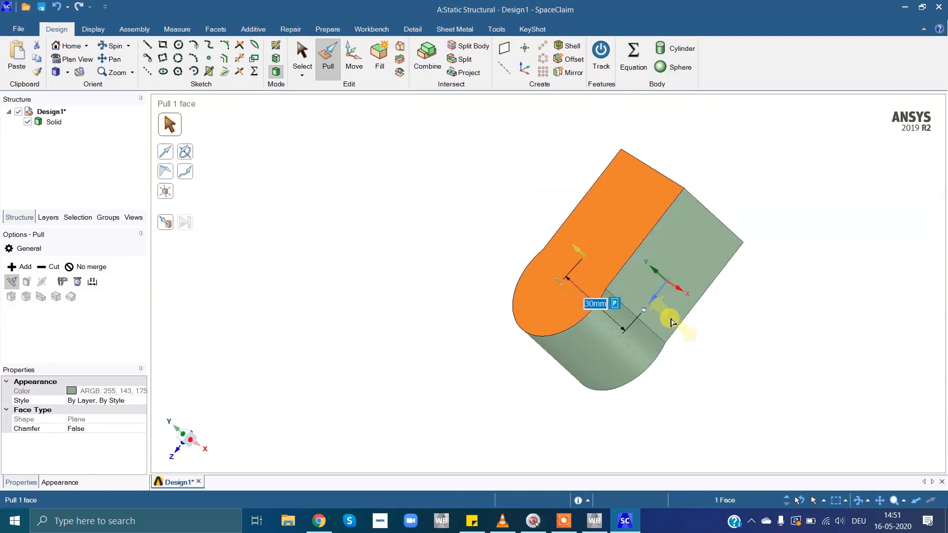
left_click(633, 314)
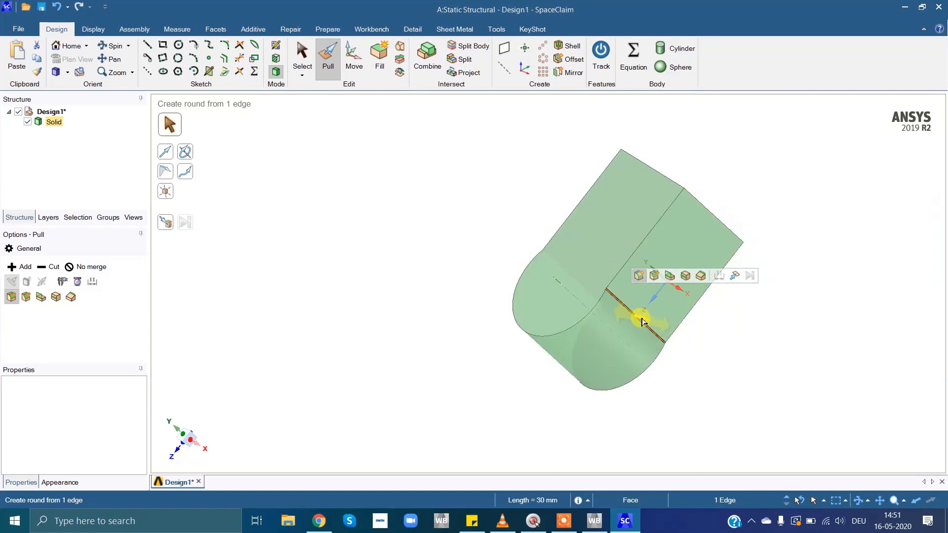
left_click_drag(654, 313, 699, 262)
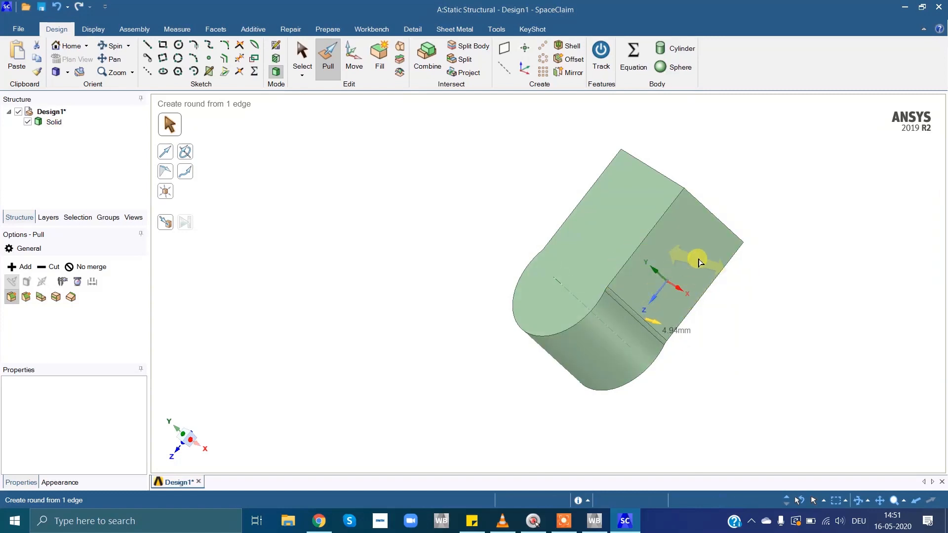
left_click_drag(656, 304, 693, 265)
left_click(637, 316)
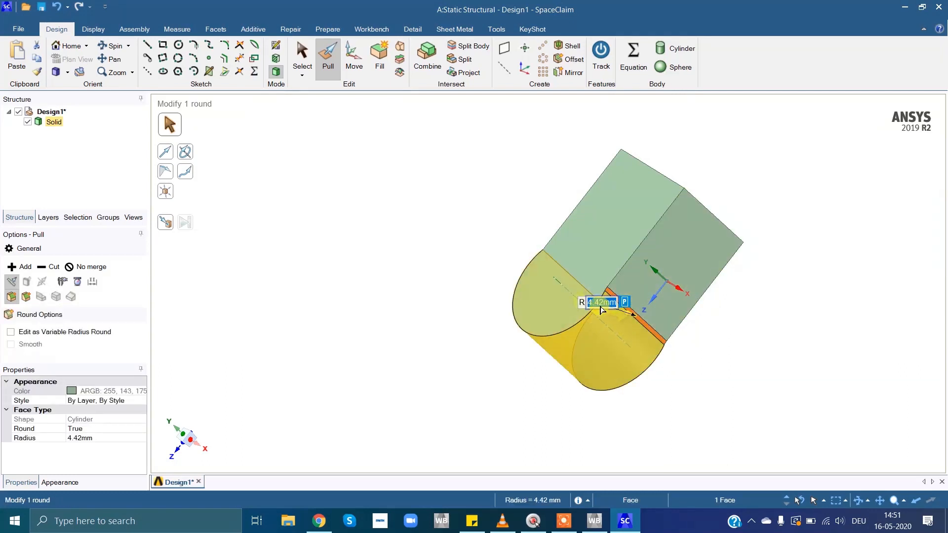
type("5")
key("Return")
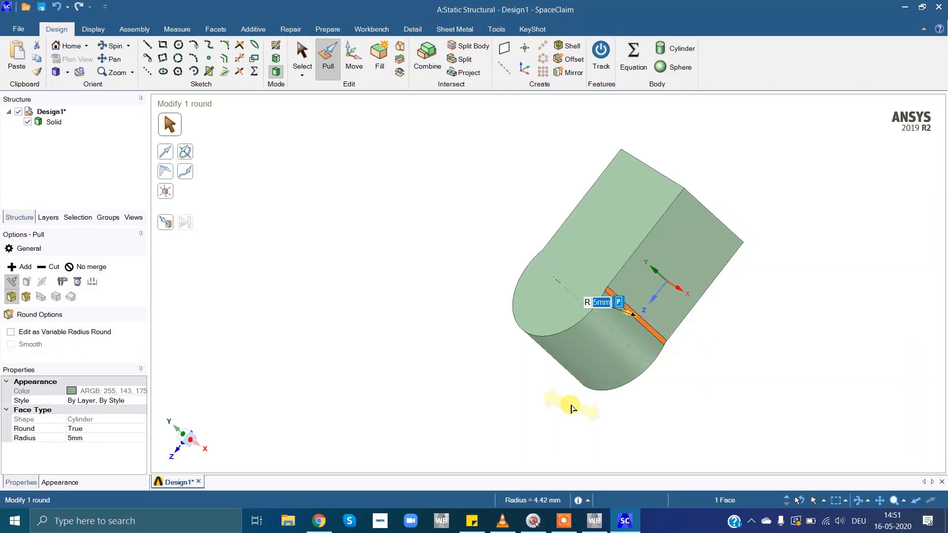
key("Escape")
- Sketch a circle about 11.4 mm in diameter on the solid's top face, just behind the curved end's centre
middle_click_drag(508, 393, 560, 323)
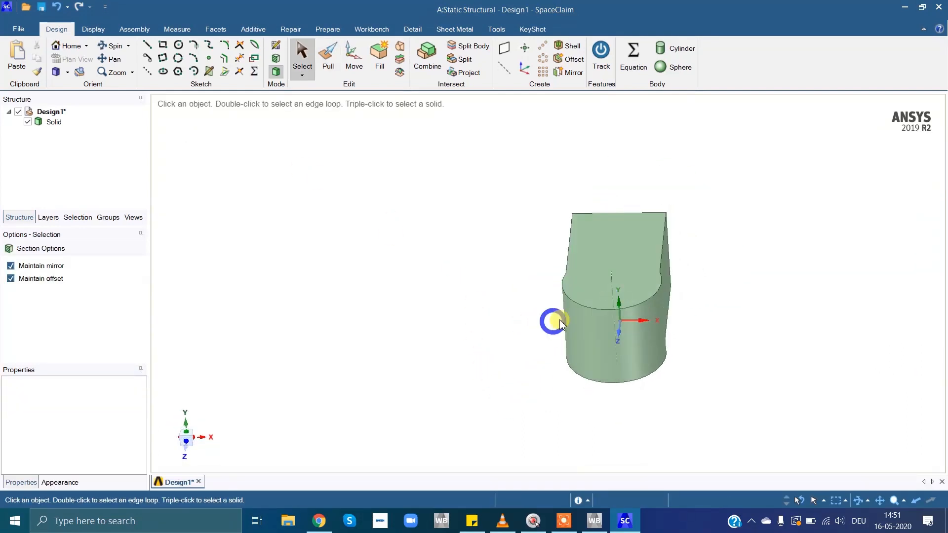
left_click(608, 252)
left_click(550, 206)
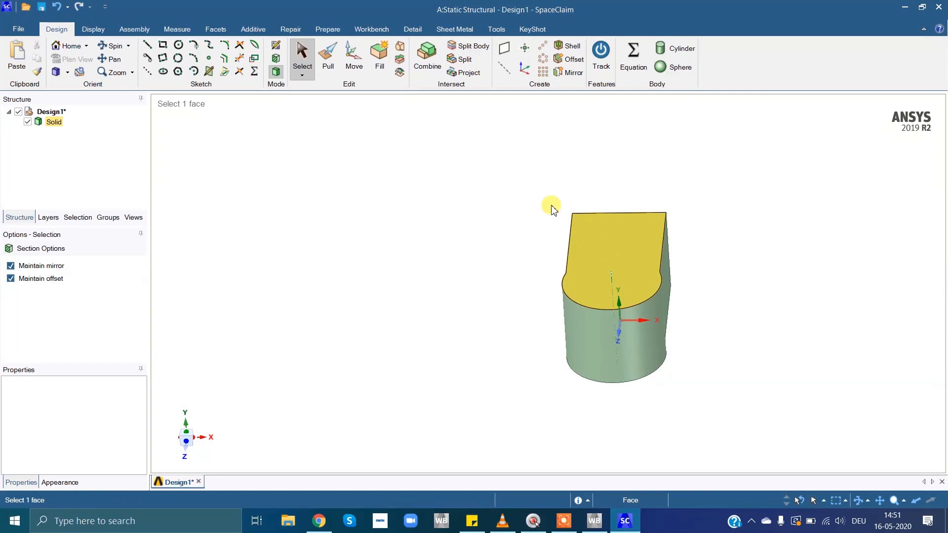
left_click(179, 46)
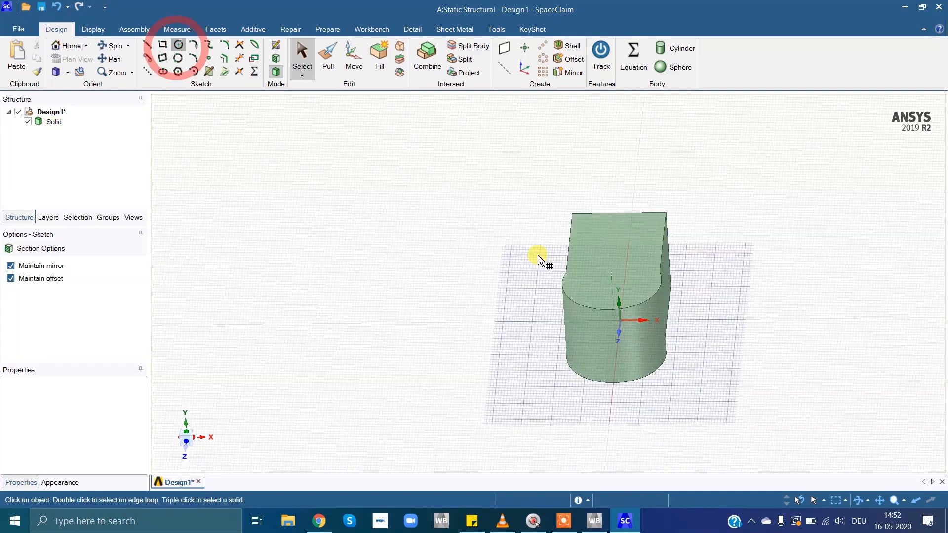
left_click(596, 246)
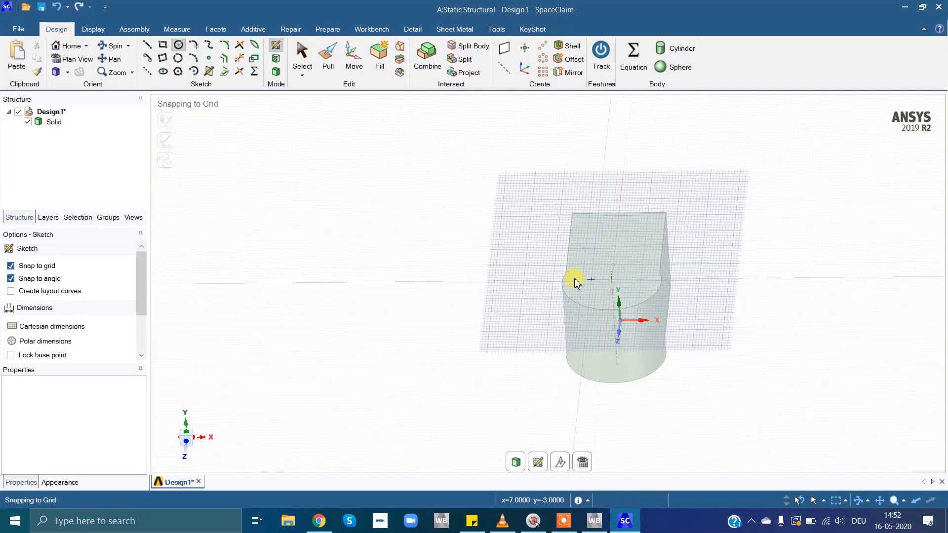
left_click(613, 265)
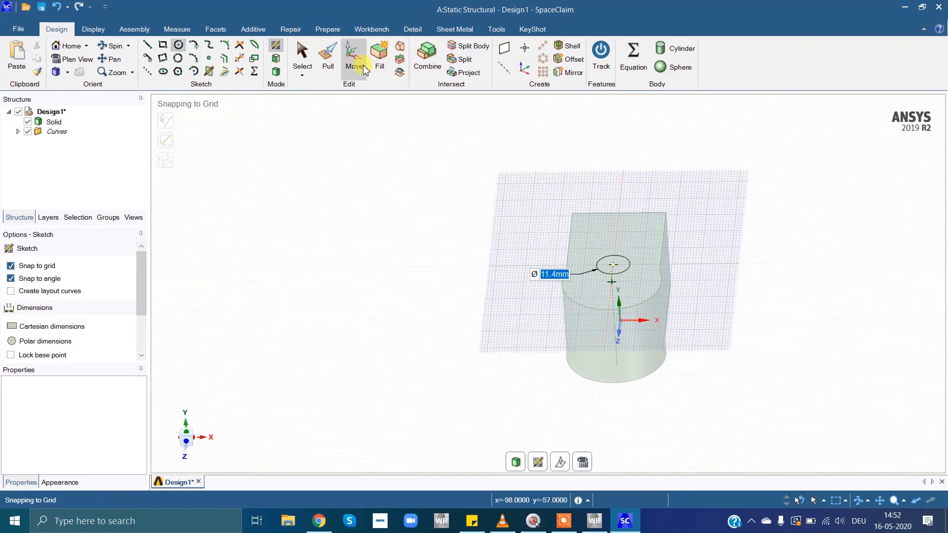
- Pull the circular face down about 47 mm to cut a hole through the solid
left_click(328, 57)
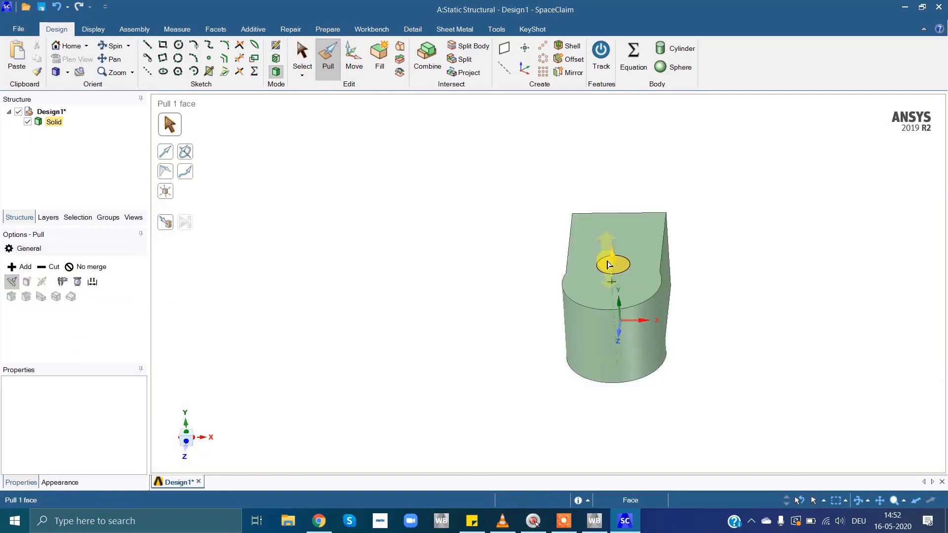
left_click(614, 264)
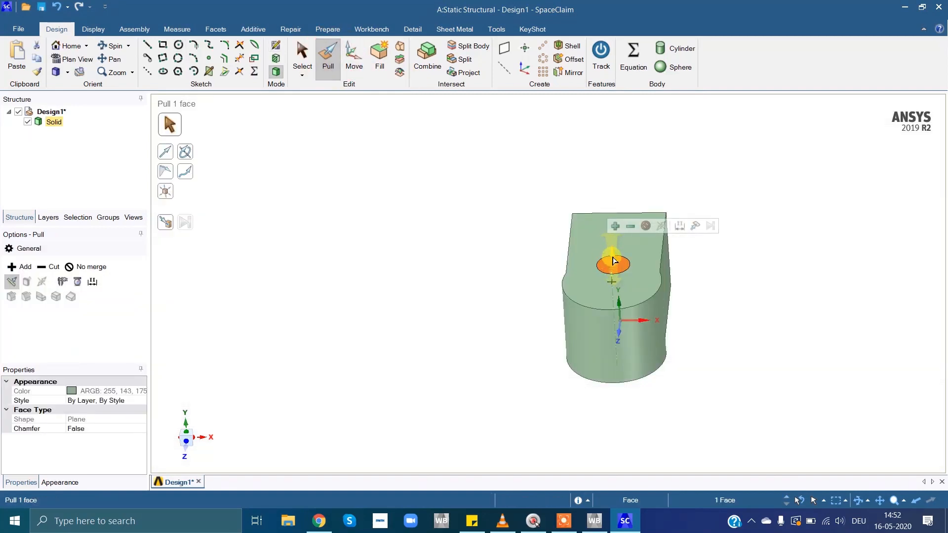
left_click_drag(613, 259, 629, 366)
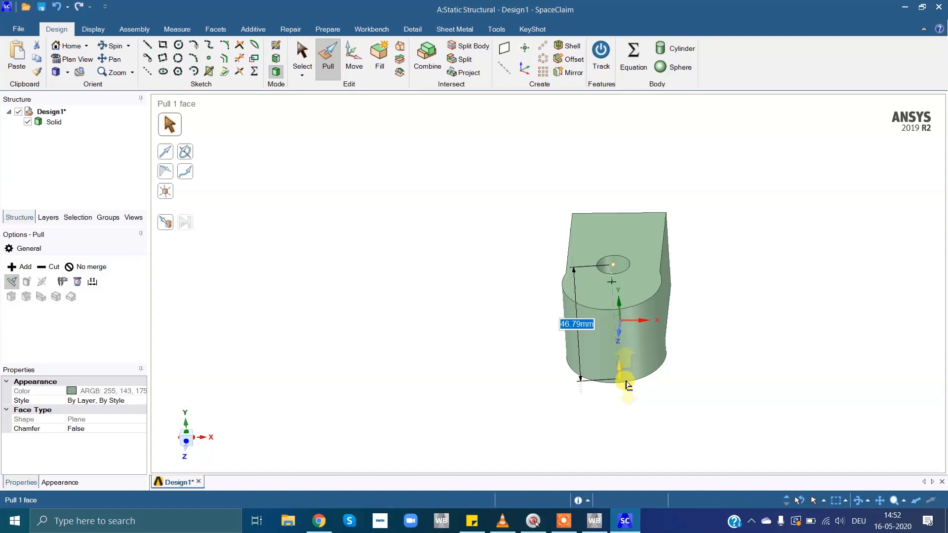
left_click(637, 400)
middle_click_drag(546, 317, 683, 199)
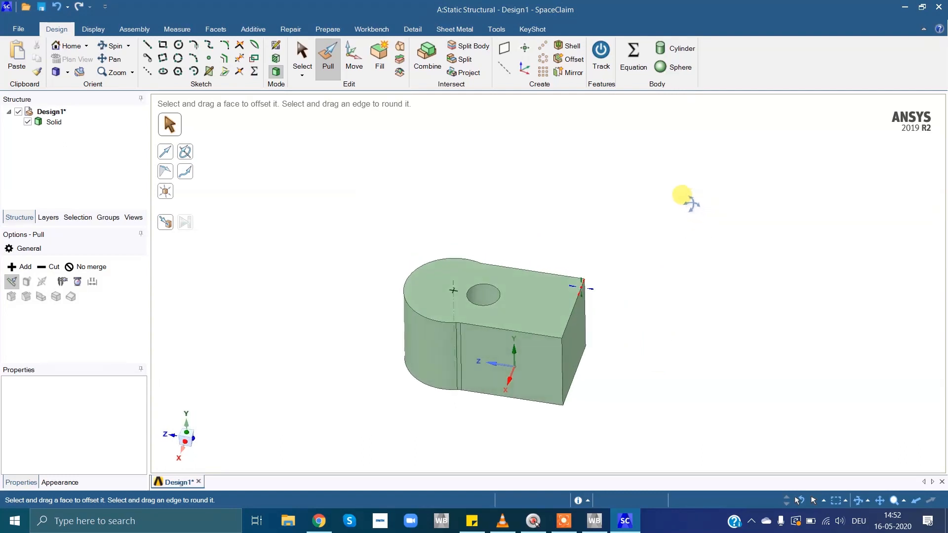
middle_click_drag(668, 263, 658, 356)
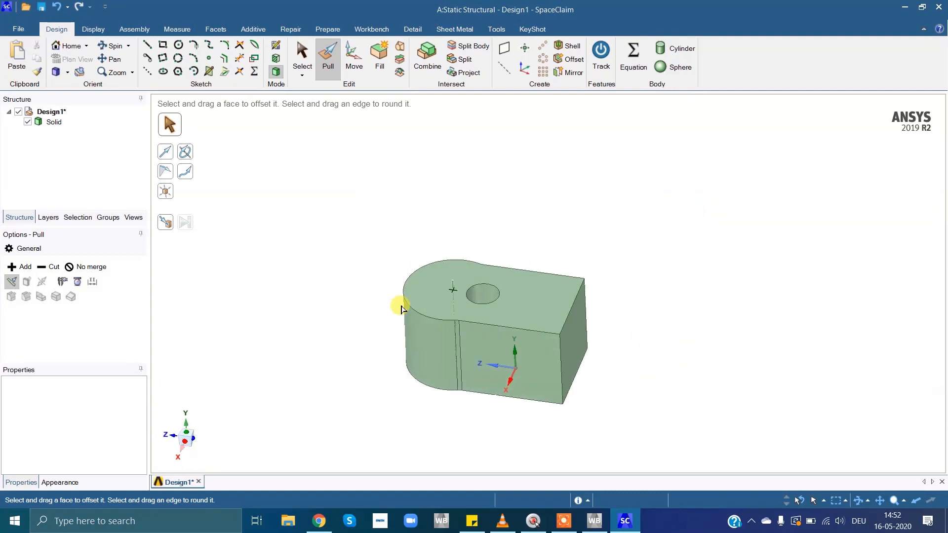
key("Escape")
key("Escape")
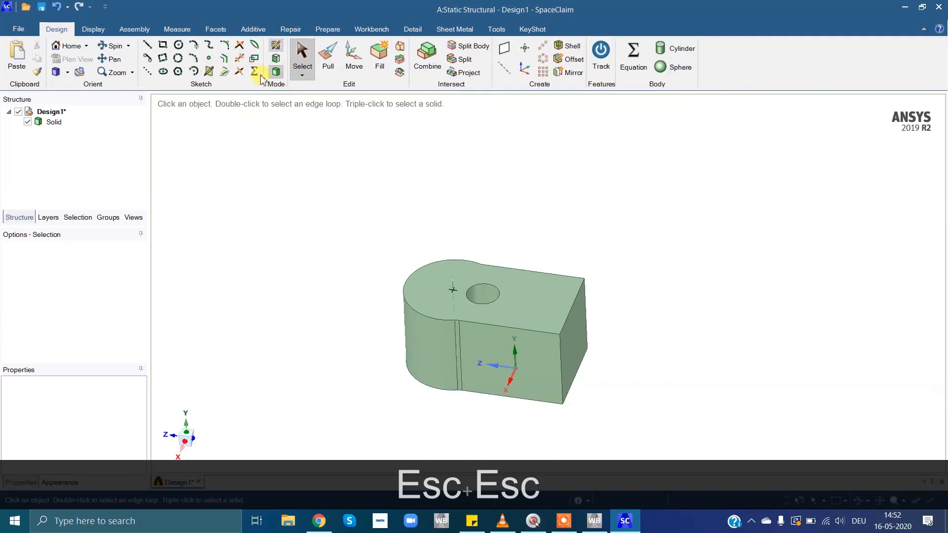
- Select the solid's top face together with the adjoining flat end face and pull both faces
left_click(178, 45)
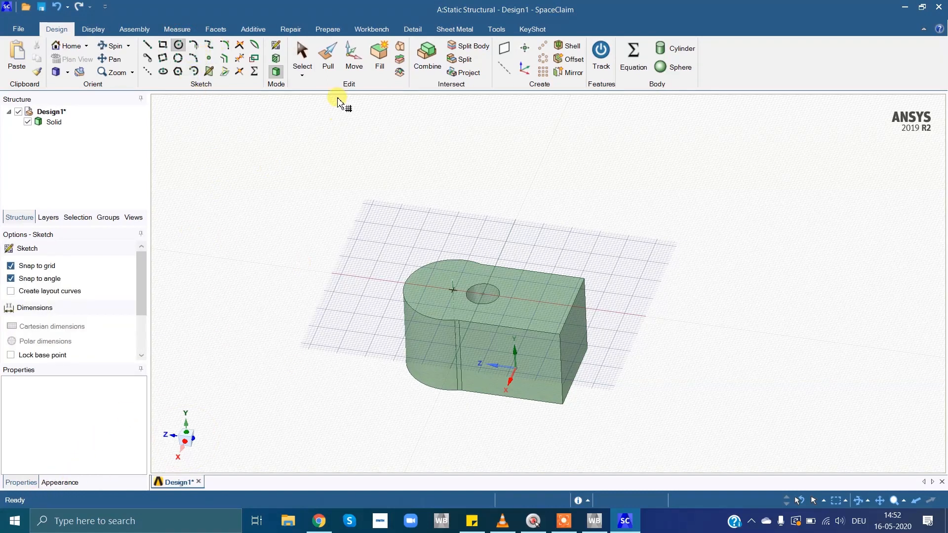
left_click(328, 54)
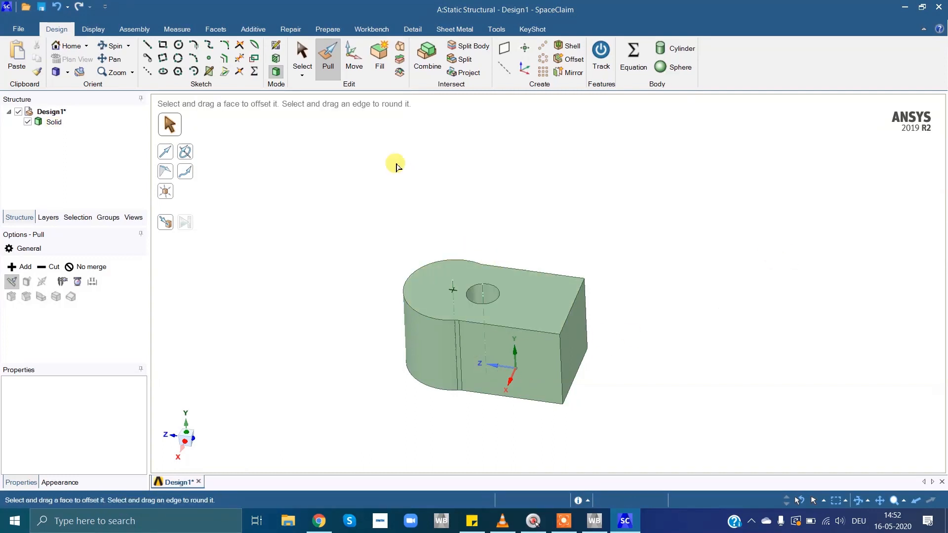
left_click(527, 294)
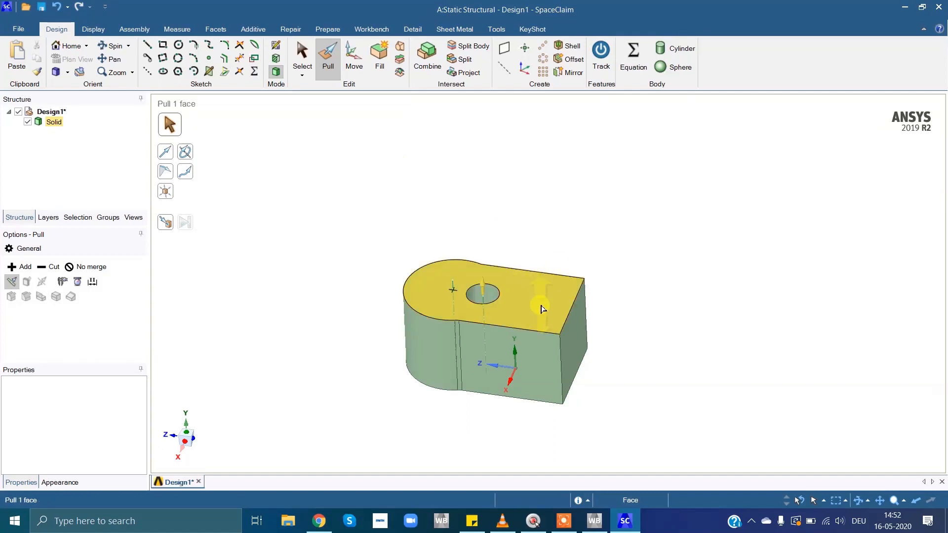
left_click(542, 307)
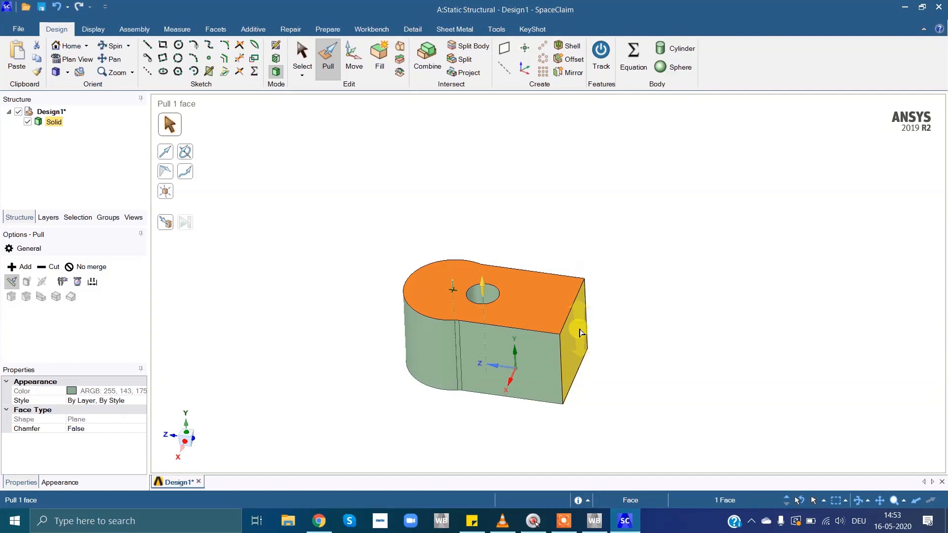
left_click(578, 335, "ctrl")
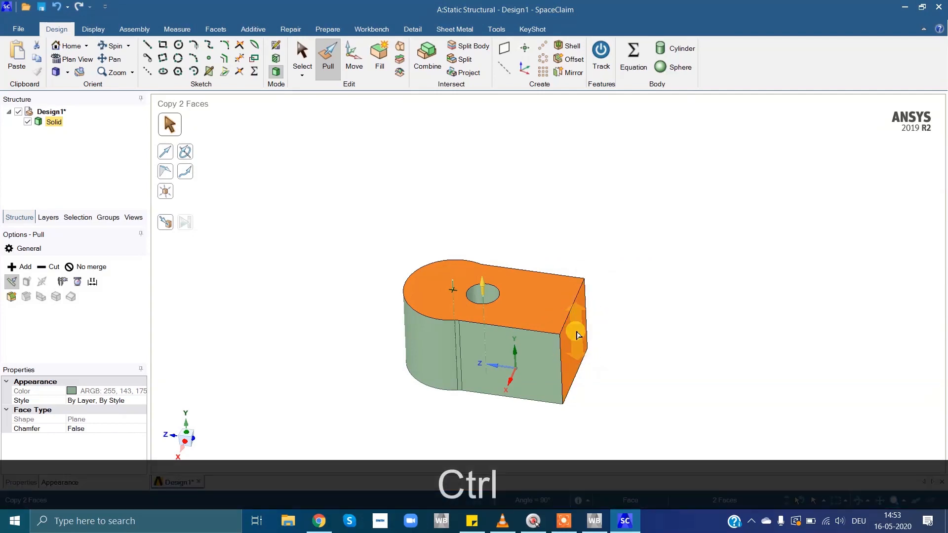
left_click_drag(552, 301, 565, 243)
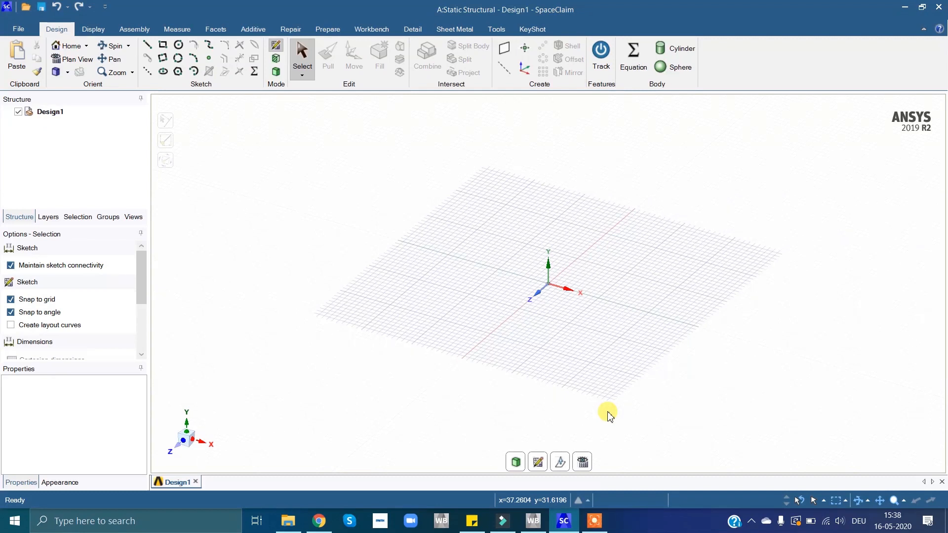
- Sketch a rectangle with one corner at the origin, 27 mm along X and 23 mm along Z, in the empty design
left_click(162, 46)
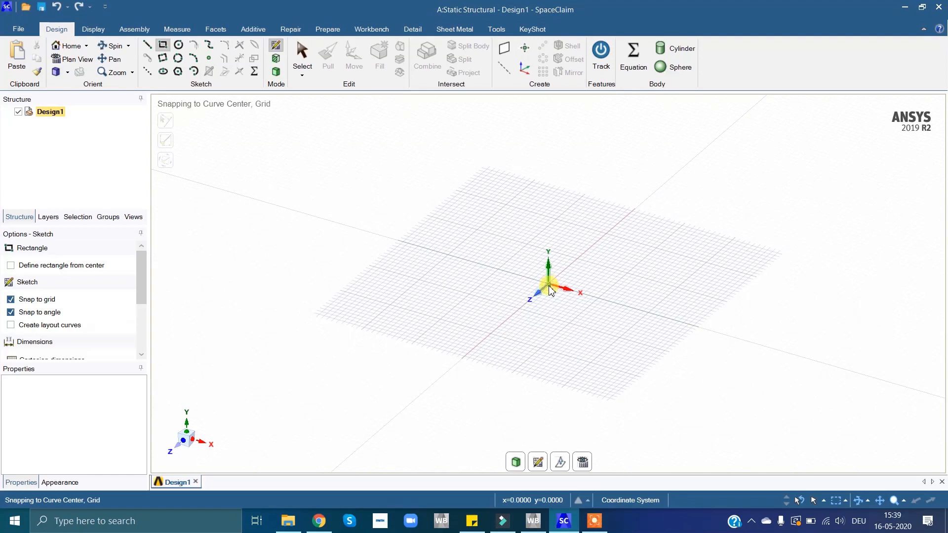
left_click(616, 376)
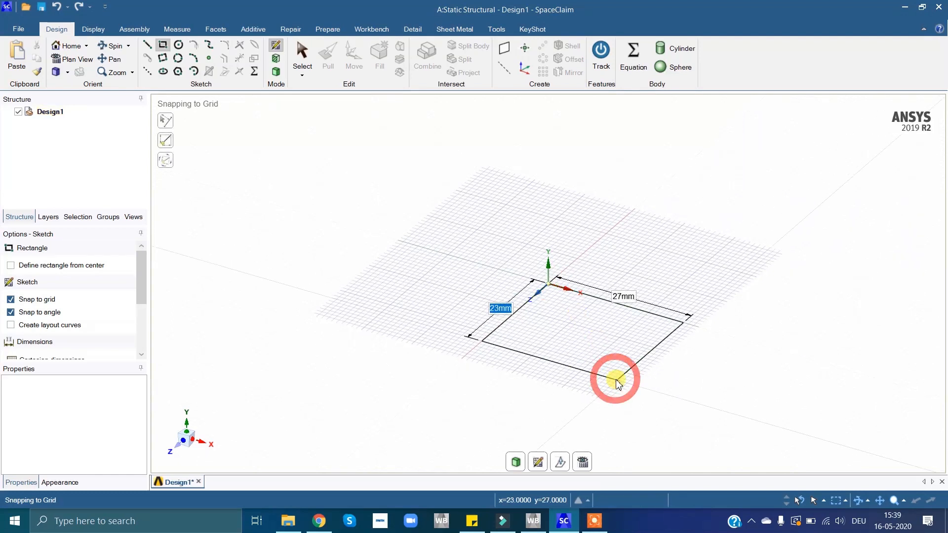
- Pull the rectangular face upward 10 mm into a solid block
left_click(328, 54)
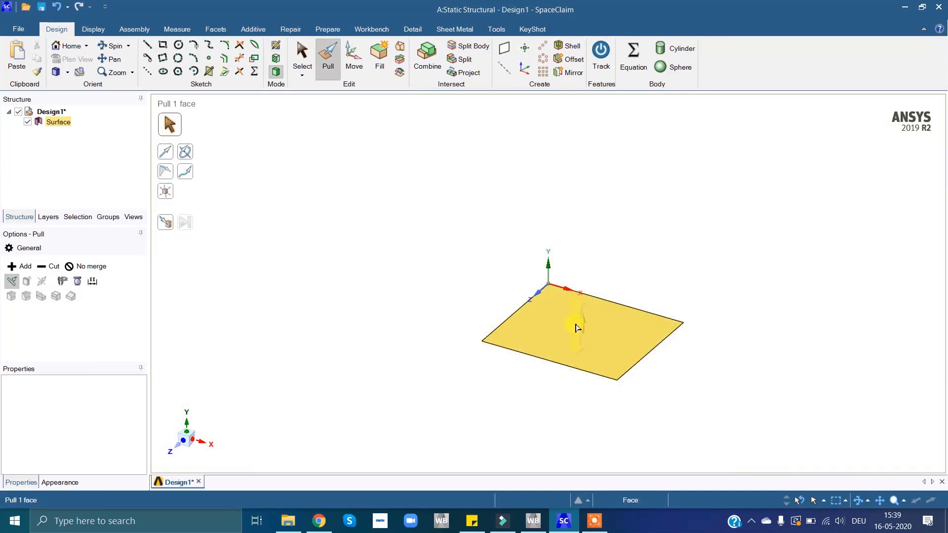
left_click(577, 327)
left_click_drag(573, 328, 576, 306)
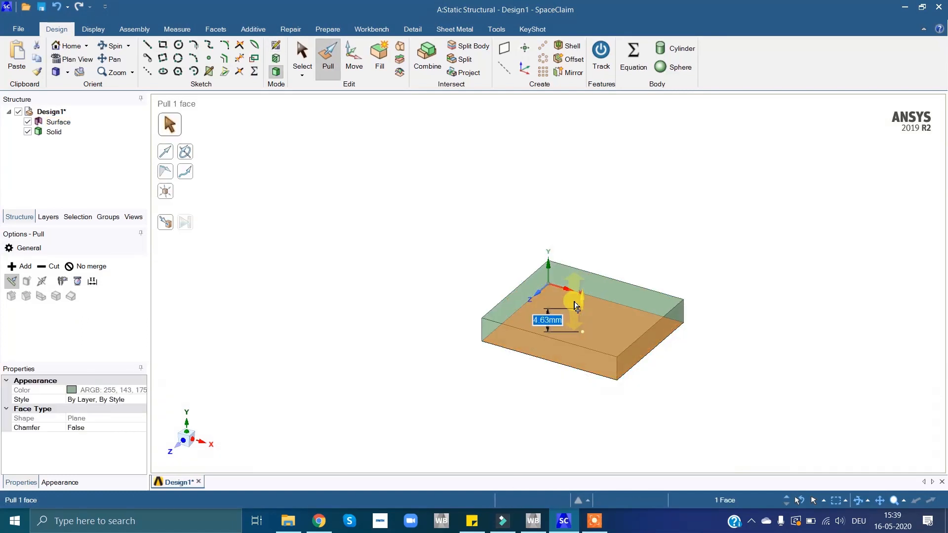
type("10")
key("Return")
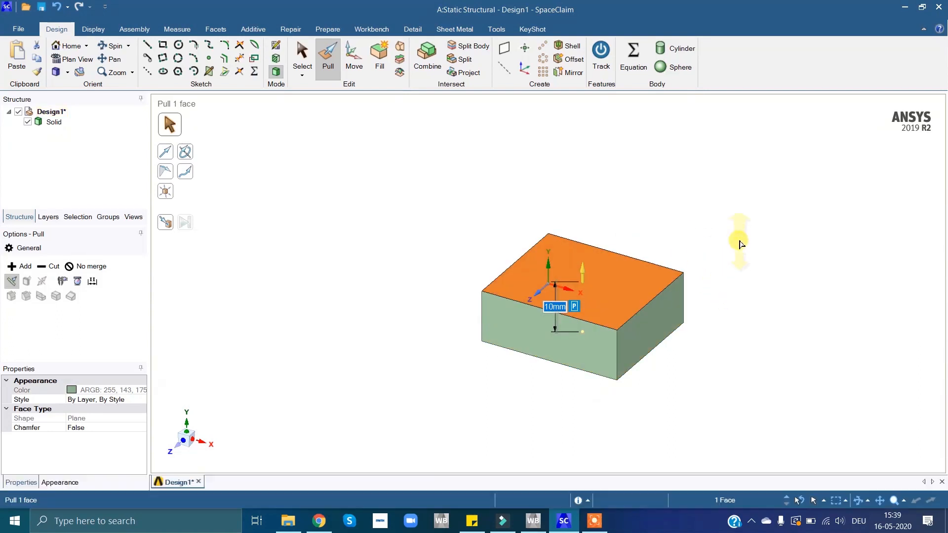
- Sketch a 3 mm diameter circle on the block's top face, near the corner behind the origin
key("Escape")
key("Escape")
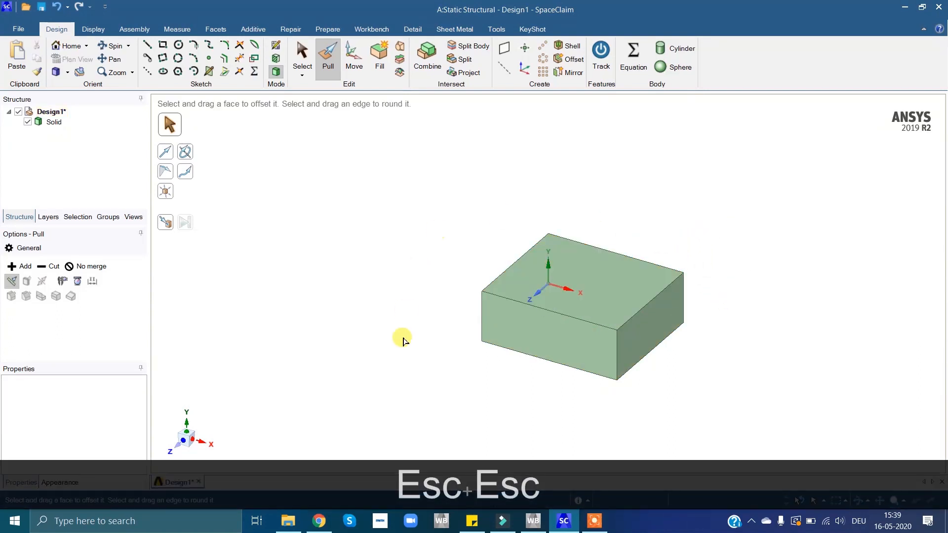
left_click(175, 48)
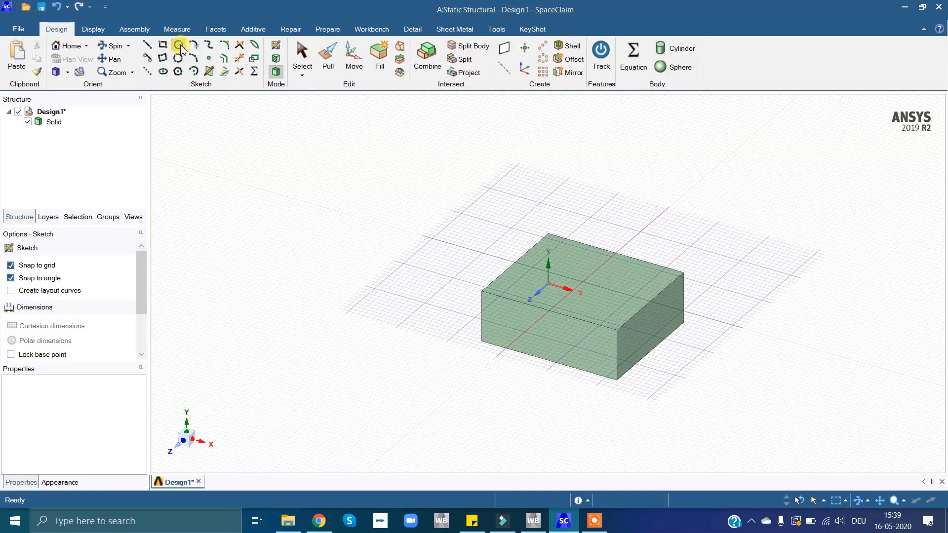
left_click(555, 246)
left_click(551, 249)
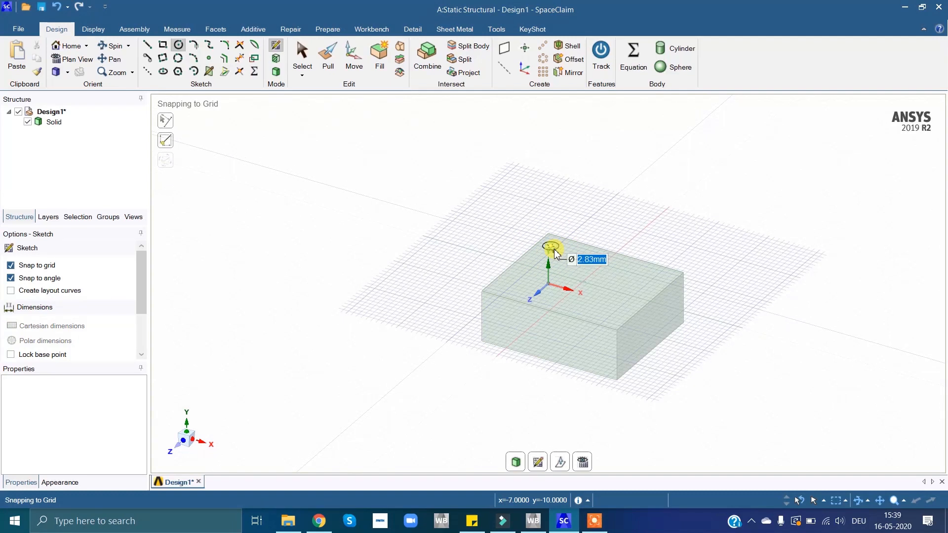
type("3")
key("Return")
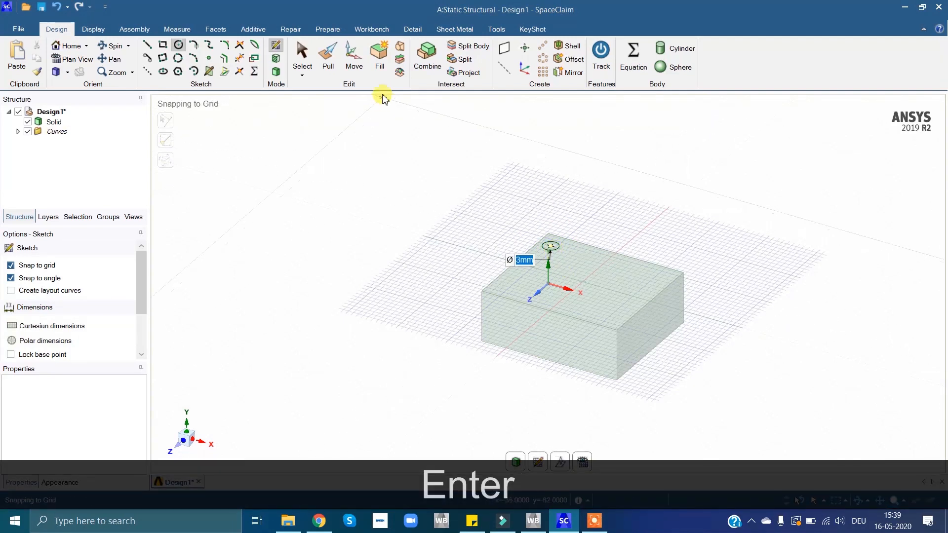
- Pull the small circular face down through the block to cut a hole, and clear the selection
left_click(329, 61)
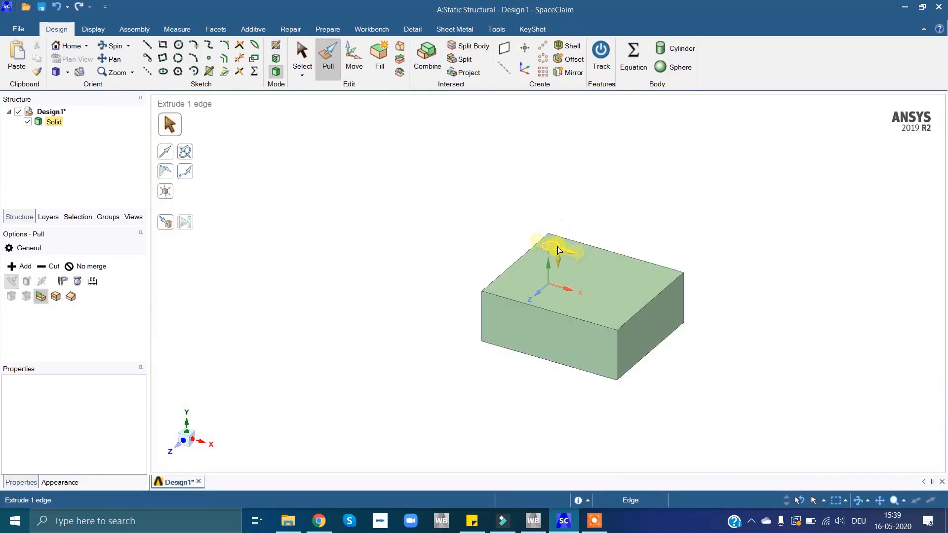
scroll(557, 250, "up", 5)
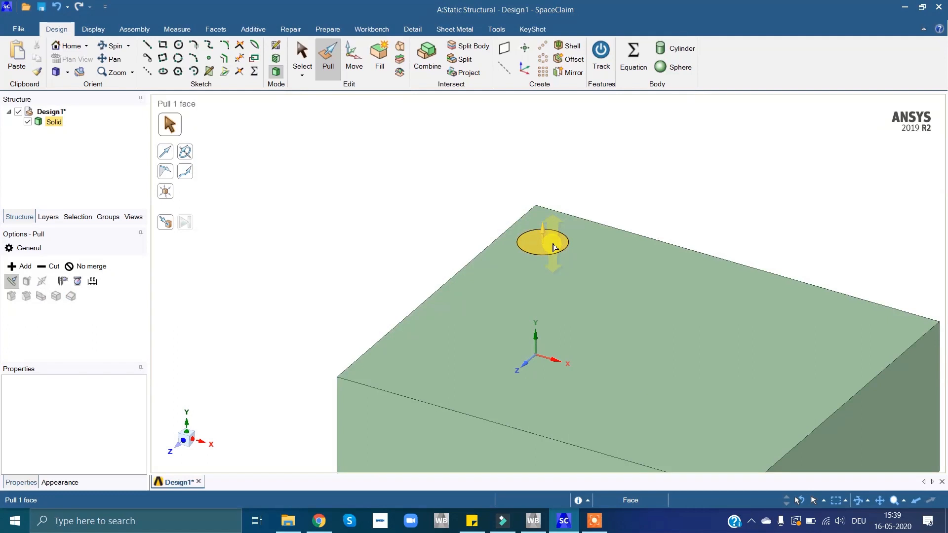
left_click(552, 247)
left_click_drag(548, 273, 527, 440)
middle_click_drag(608, 317, 699, 271)
left_click(662, 245)
key("Escape")
key("Escape")
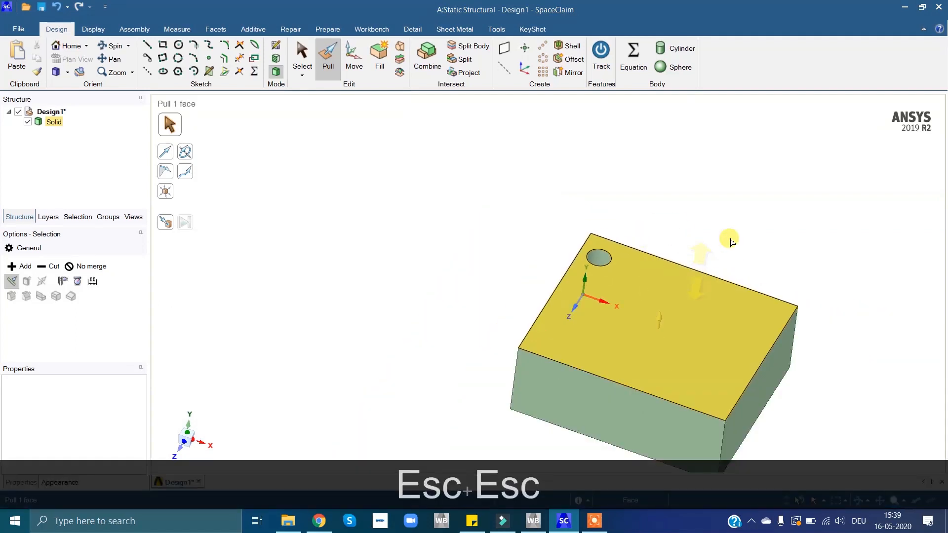
key("Return")
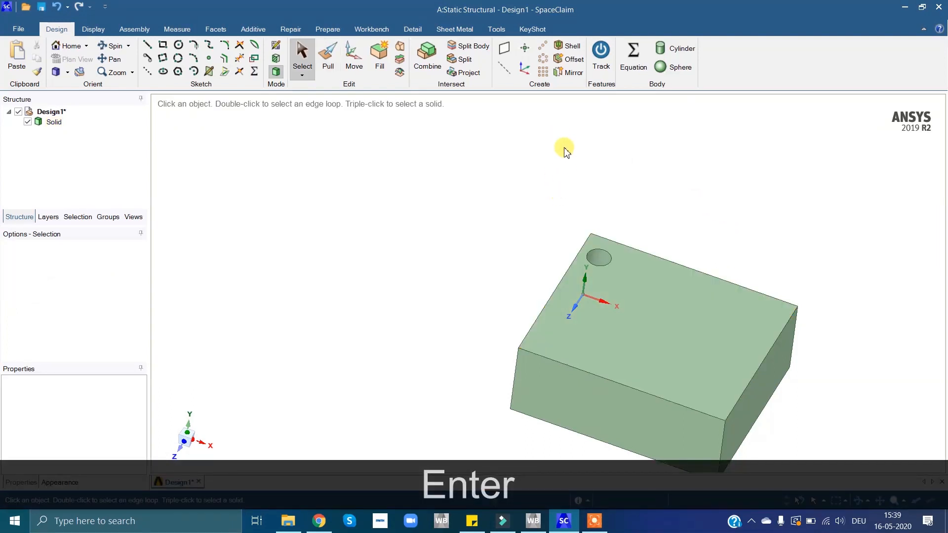
- Start a one-dimensional linear pattern of the hole's cylindrical face, directed along the X axis
left_click(542, 49)
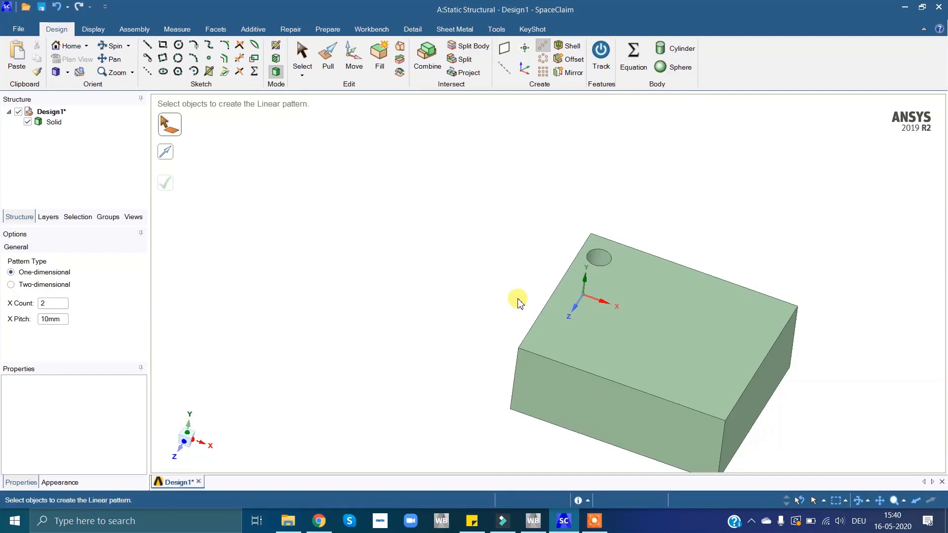
left_click(607, 262)
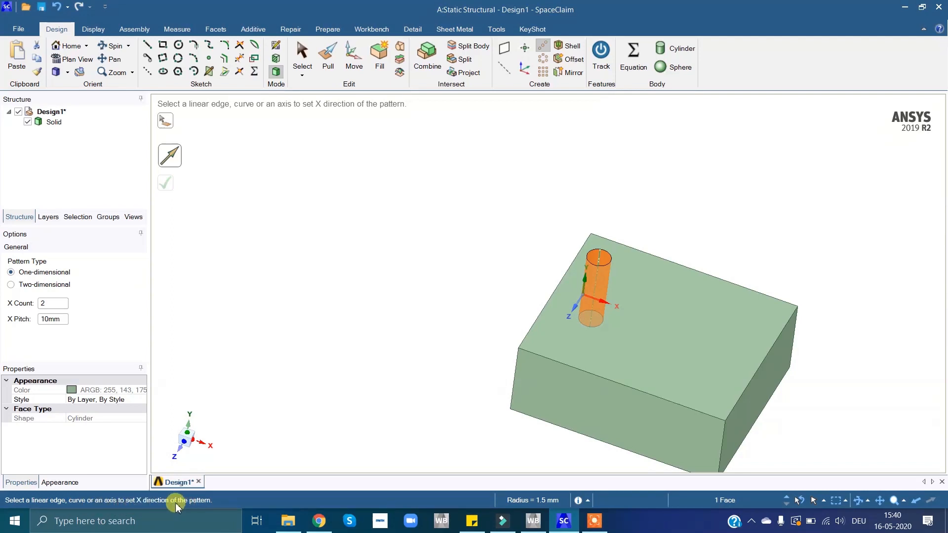
left_click(608, 308)
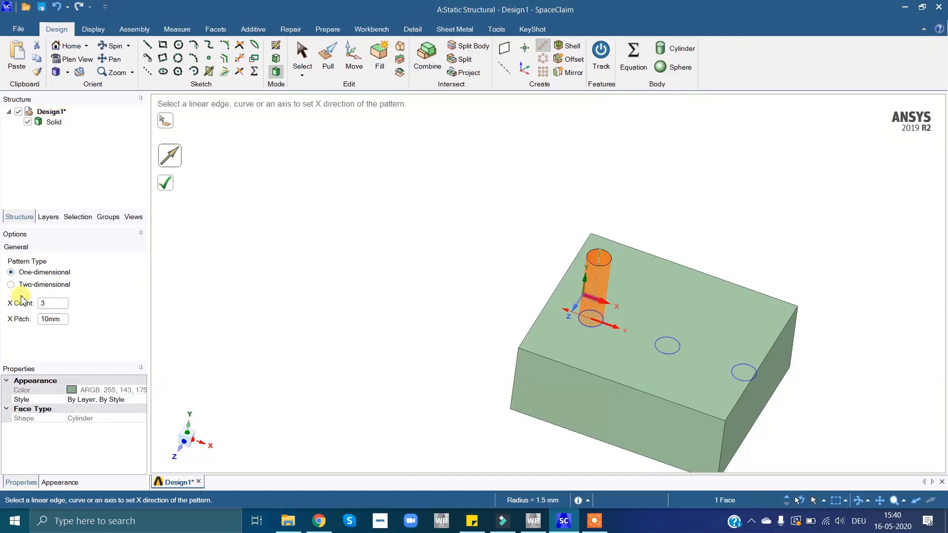
- Set the linear pattern's X pitch to 5 mm
left_click(48, 318)
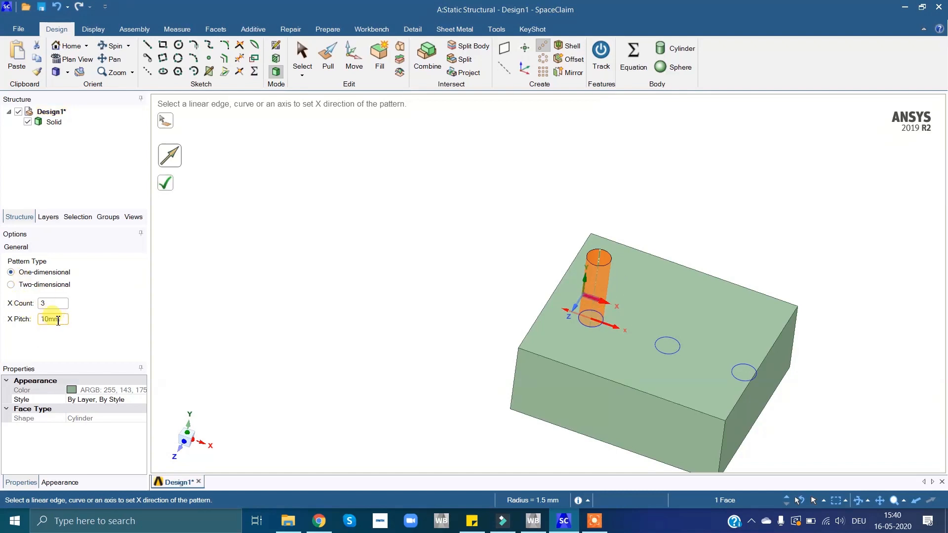
double_click(51, 304)
left_click(59, 324)
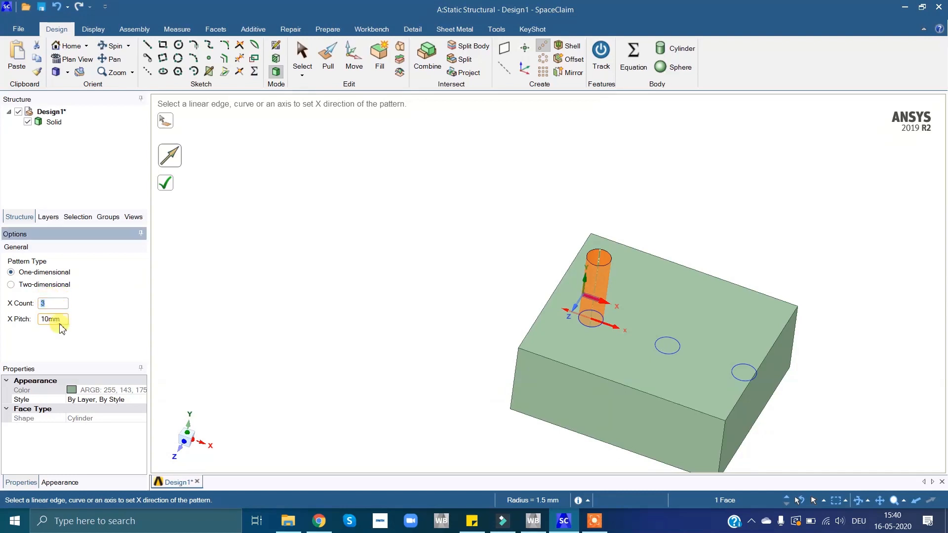
double_click(63, 322)
type("5")
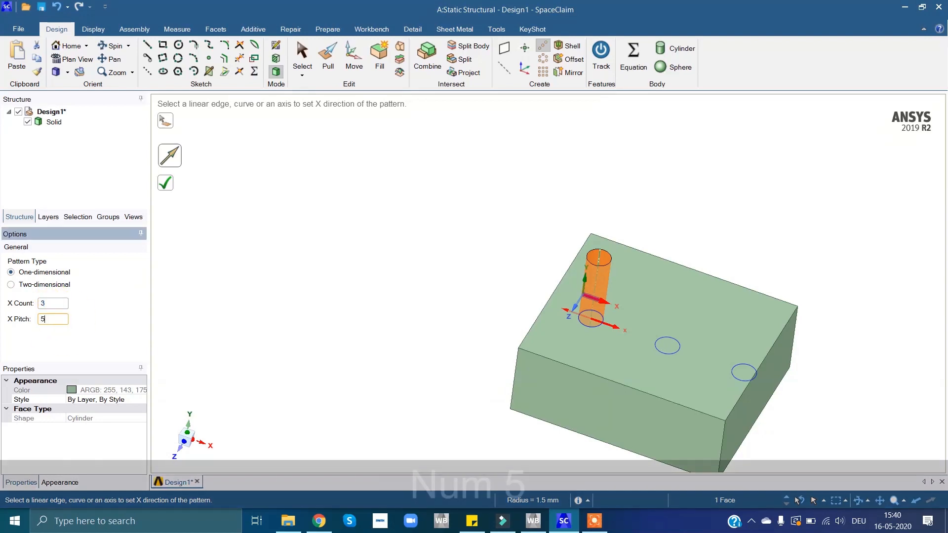
left_click(54, 303)
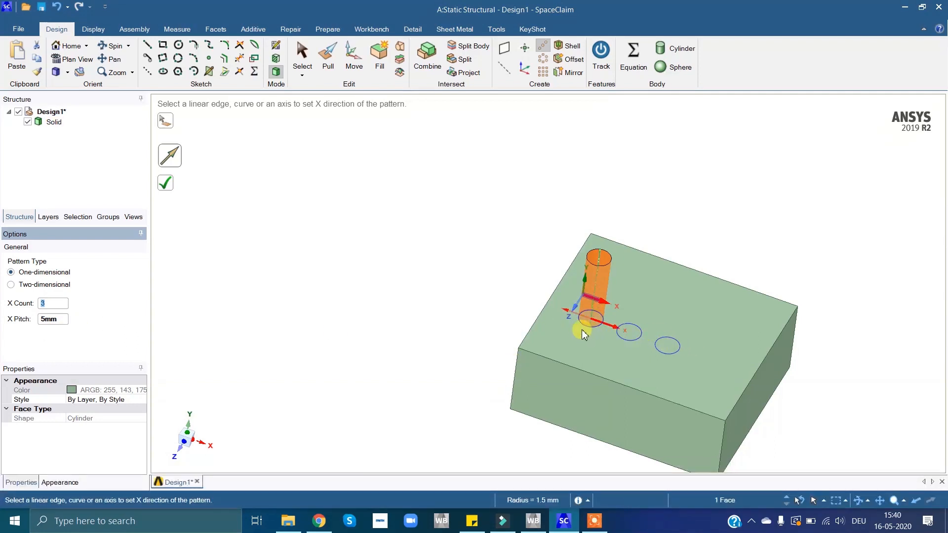
- Make the hole pattern two-dimensional with a Y count of 3 and a Y pitch of 5 mm
left_click(11, 285)
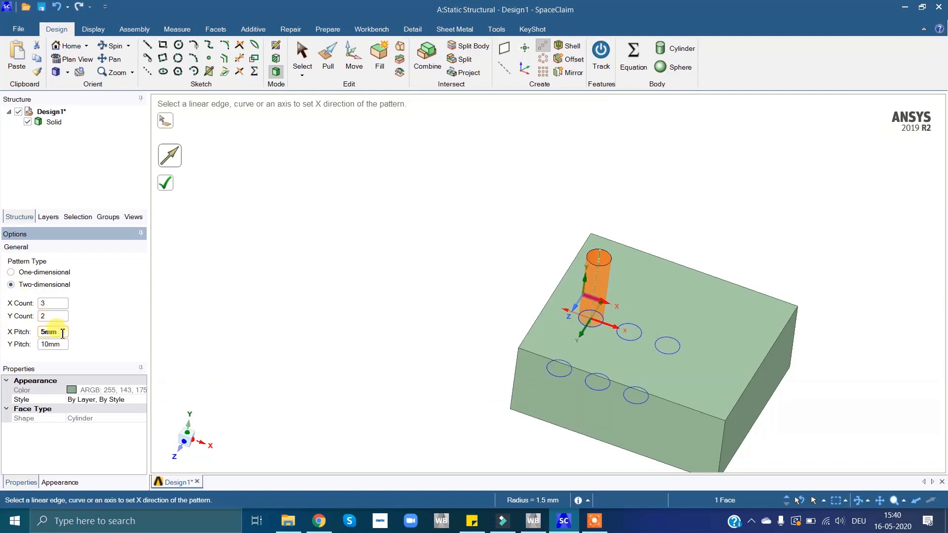
left_click_drag(64, 333, 20, 332)
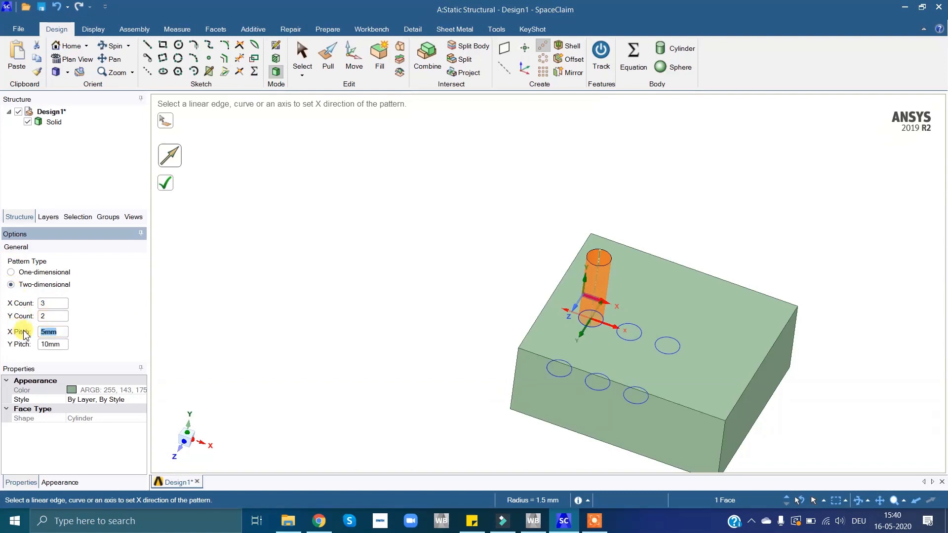
left_click_drag(59, 318, 10, 316)
type("3")
left_click(62, 344)
type("5")
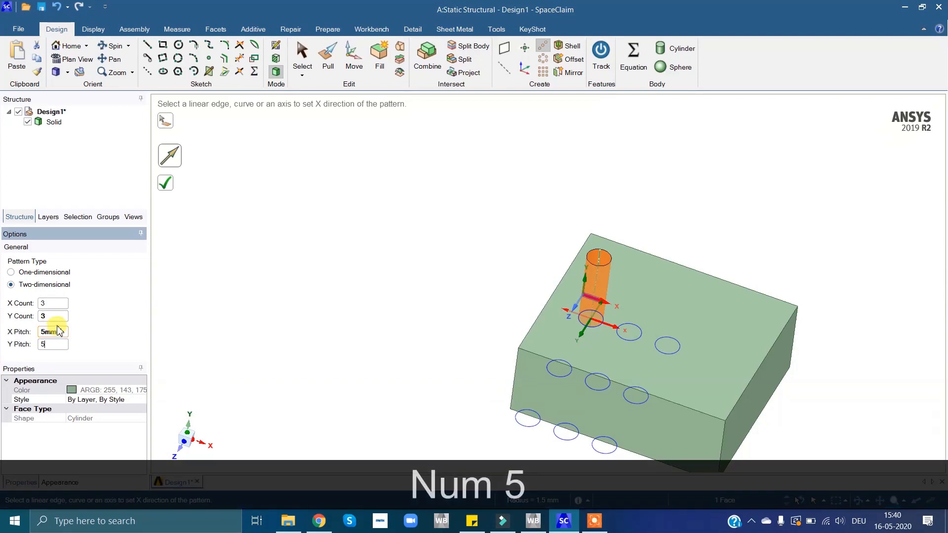
middle_click_drag(474, 318, 447, 386)
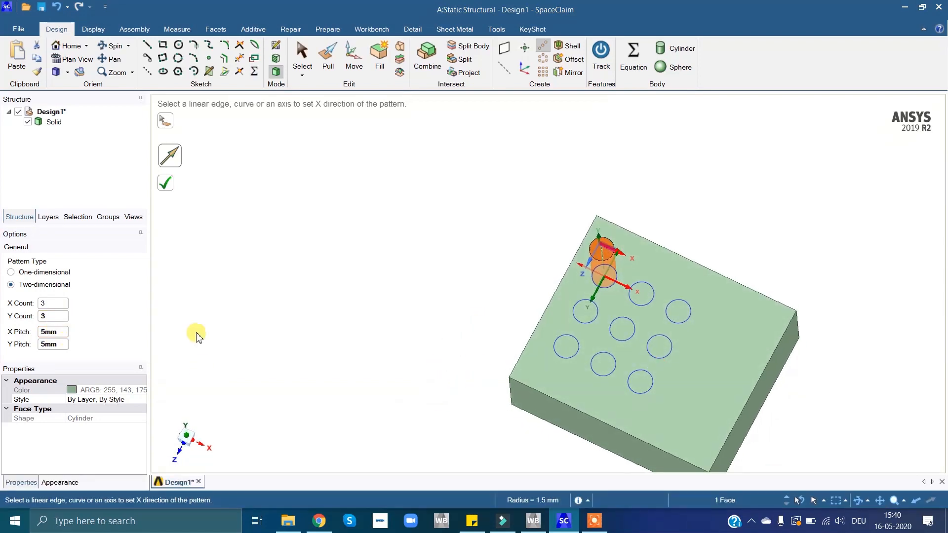
middle_click_drag(441, 348, 432, 390)
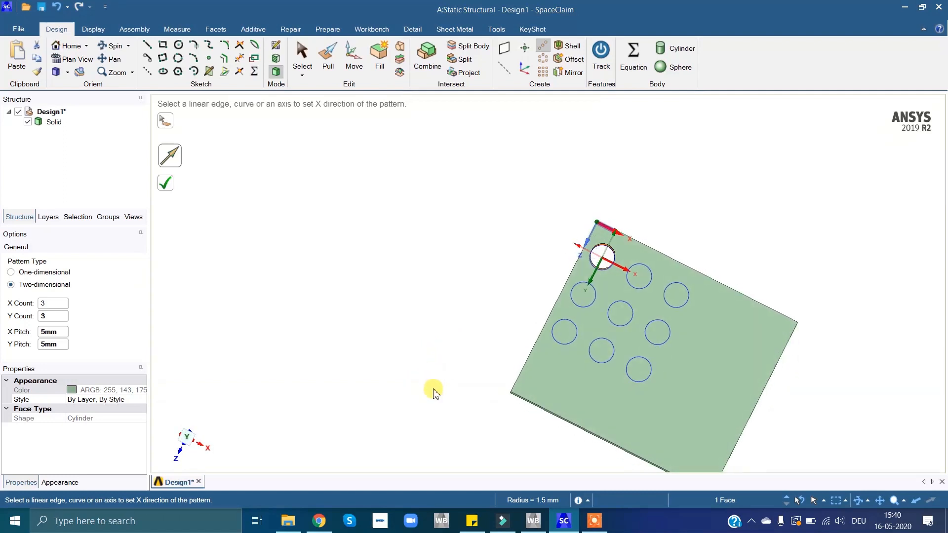
- Set the pattern's X count and Y count to 5 each
left_click(53, 304)
type("5")
left_click(56, 316)
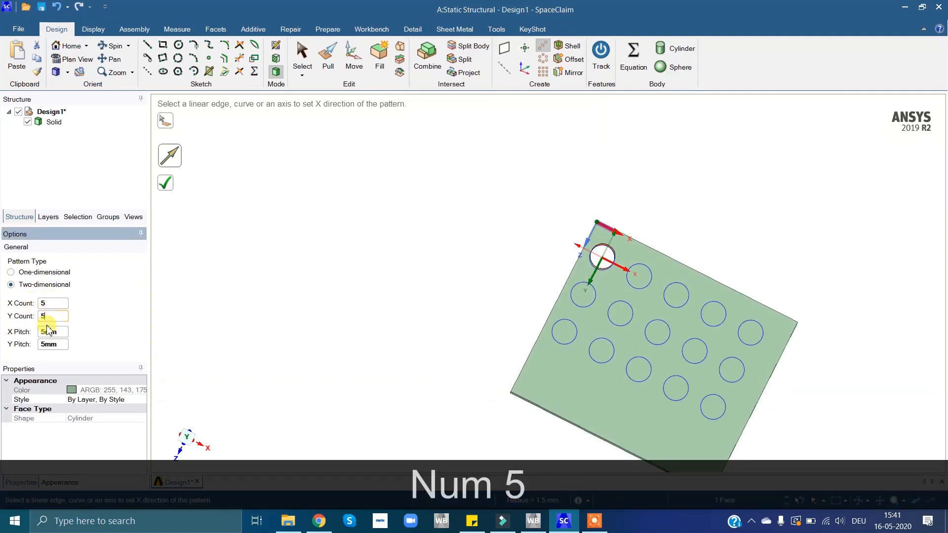
left_click(394, 346)
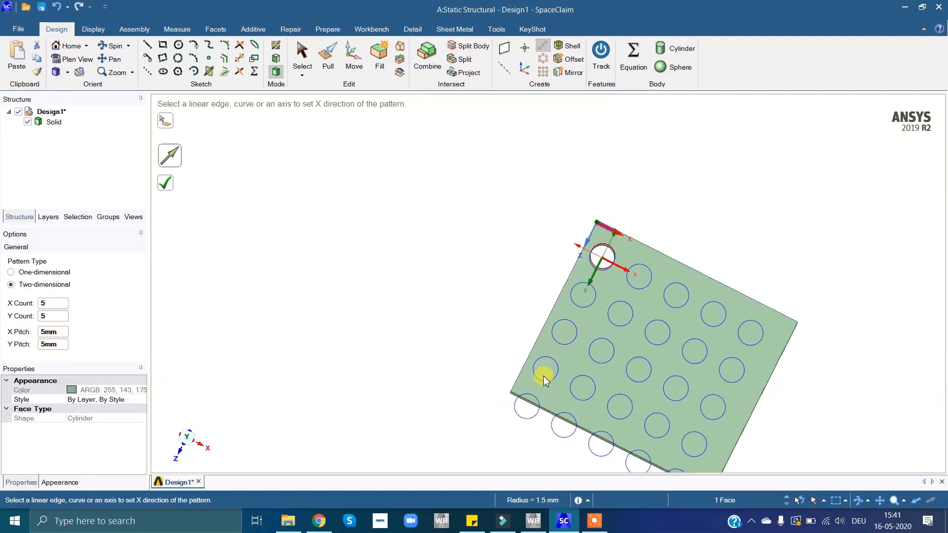
- Set the pattern's Y count to 4 and create the hole pattern
left_click(54, 317)
left_click(40, 316)
type("4")
left_click(99, 320)
left_click(167, 187)
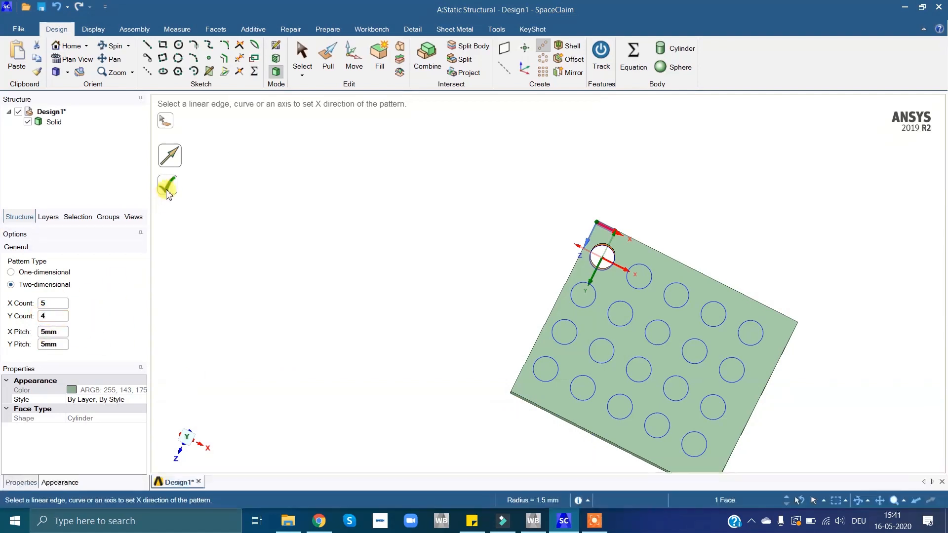
- Sketch a 50 mm diameter circle centred on the origin in the empty design
mouse_move(365, 320)
middle_mouse_down()
mouse_move(392, 254)
mouse_move(446, 336)
mouse_move(344, 279)
mouse_move(400, 304)
mouse_move(352, 309)
mouse_move(366, 331)
middle_mouse_up()
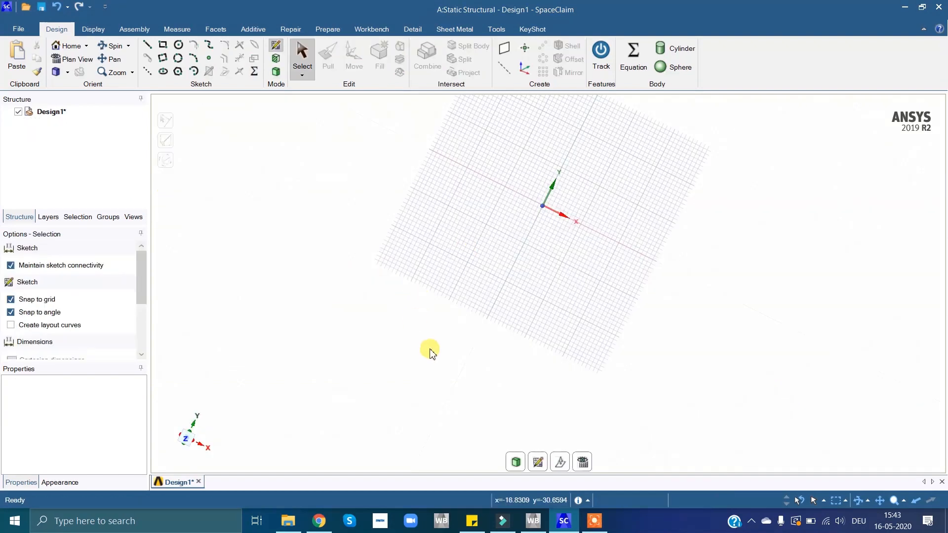
middle_click_drag(462, 279, 437, 321, "ctrl")
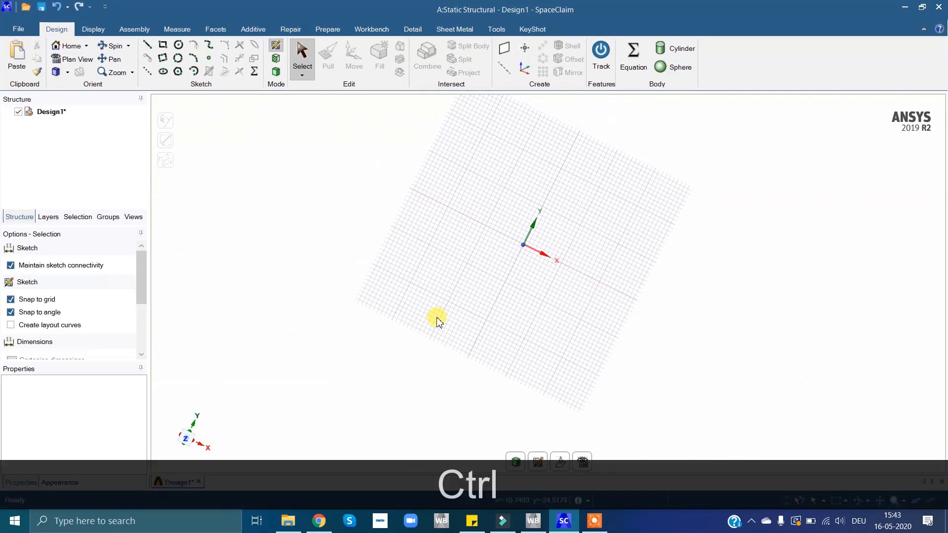
left_click(179, 45)
left_click_drag(523, 246, 532, 250)
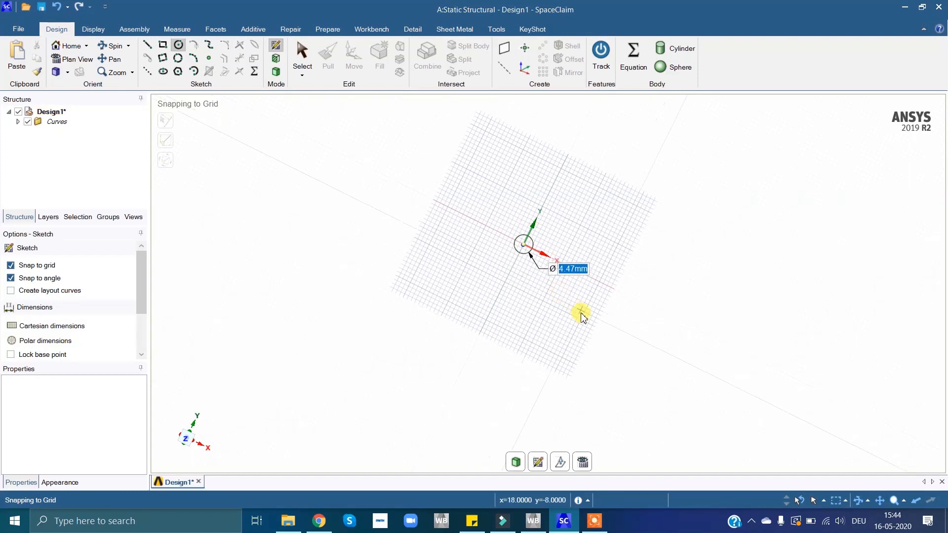
type("50")
key("Return")
- Pull the circular face 5 mm into a solid disc and clear the selection
left_click(328, 55)
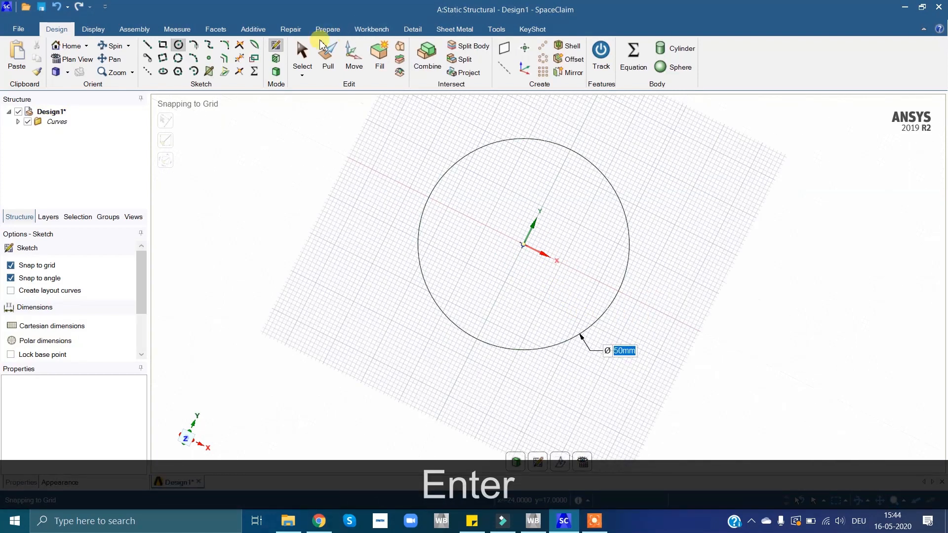
left_click(546, 308)
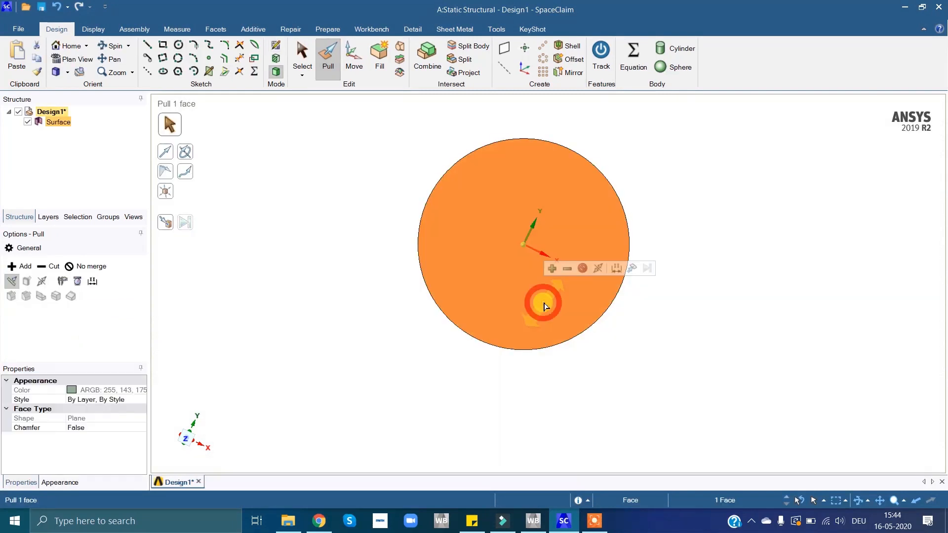
middle_click_drag(539, 307, 517, 247)
left_click_drag(509, 288, 501, 274)
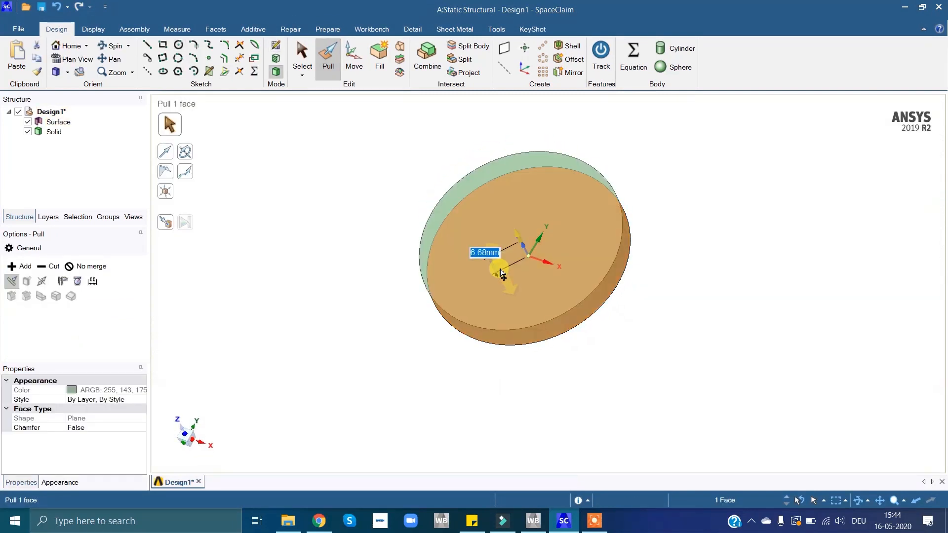
type("5")
key("Return")
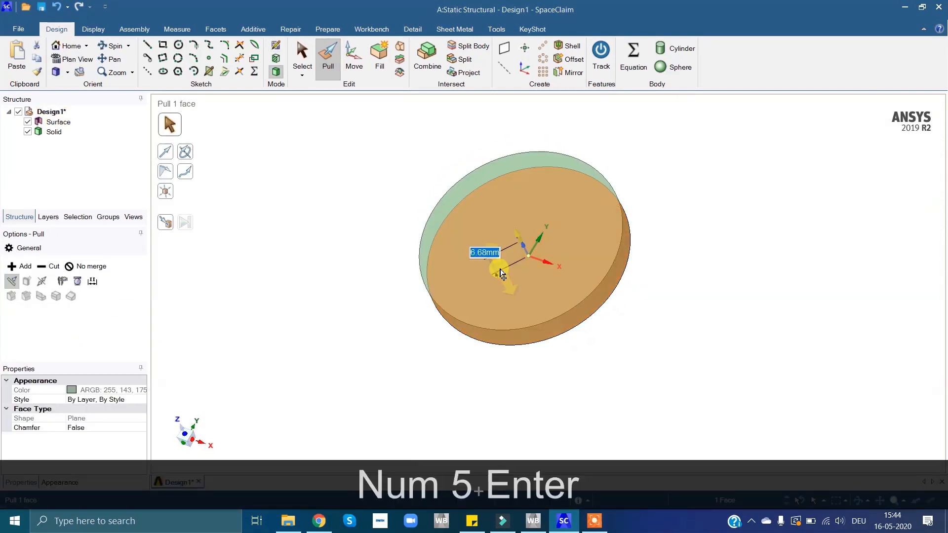
key("Escape")
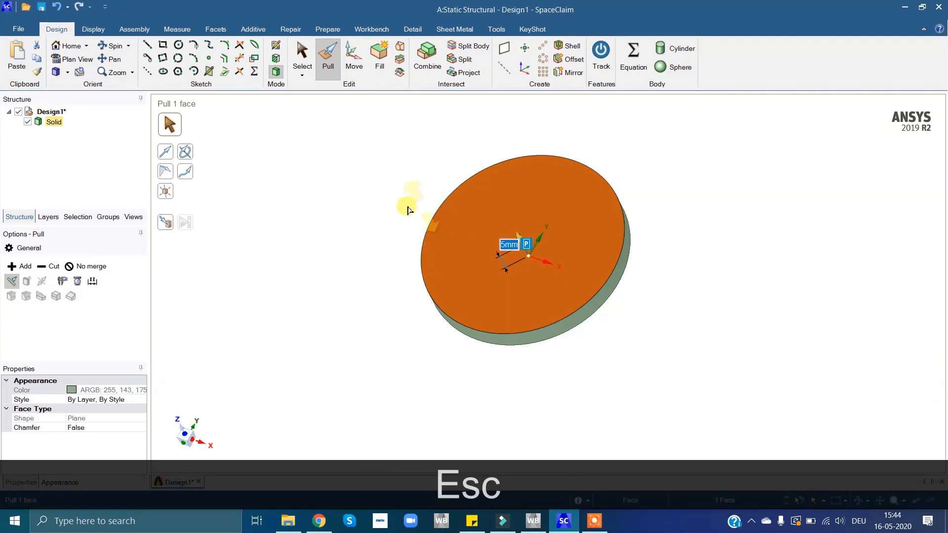
key("Escape")
key("Escape")
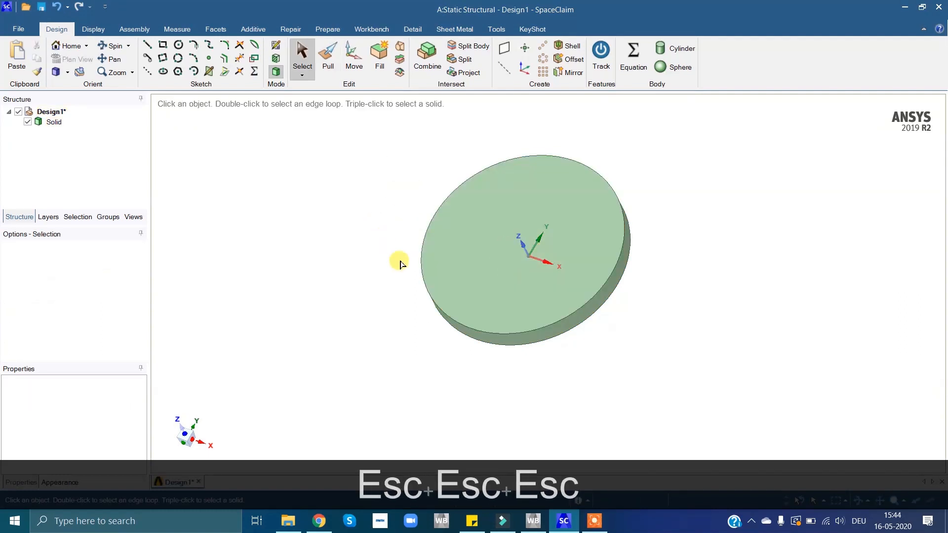
- Sketch a 2 mm diameter circle on the disc's flat face, close to its outer edge
mouse_move(398, 263)
middle_mouse_down()
mouse_move(435, 302)
mouse_move(423, 321)
mouse_move(437, 285)
middle_mouse_up()
left_click(179, 45)
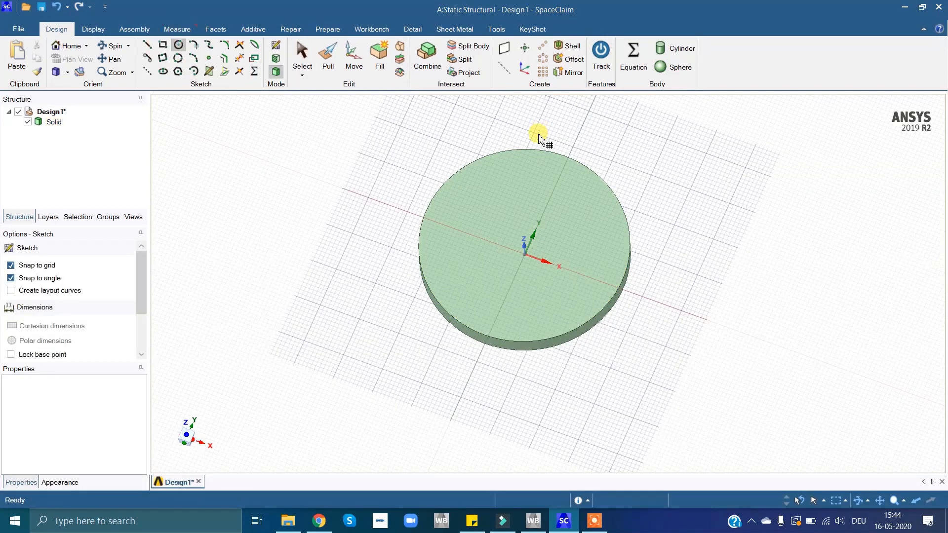
left_click(499, 181)
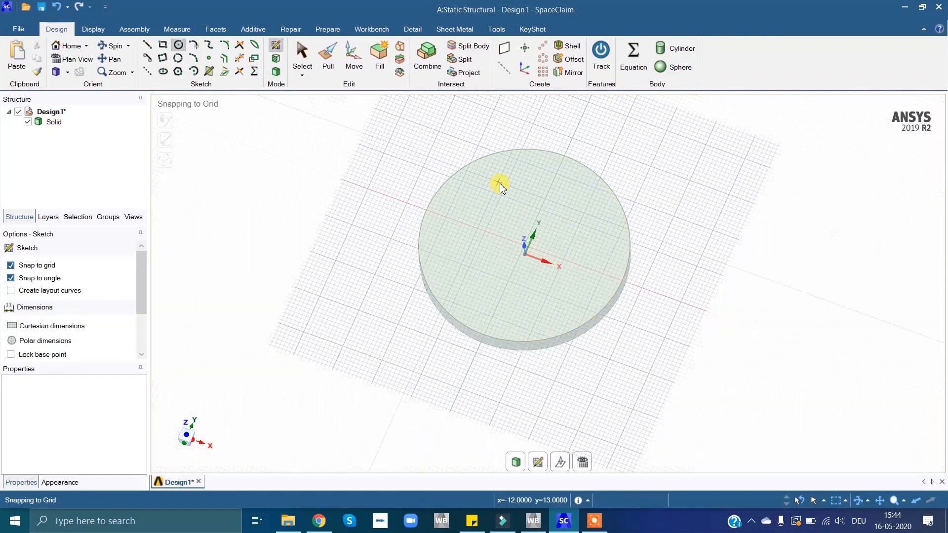
left_click(495, 173)
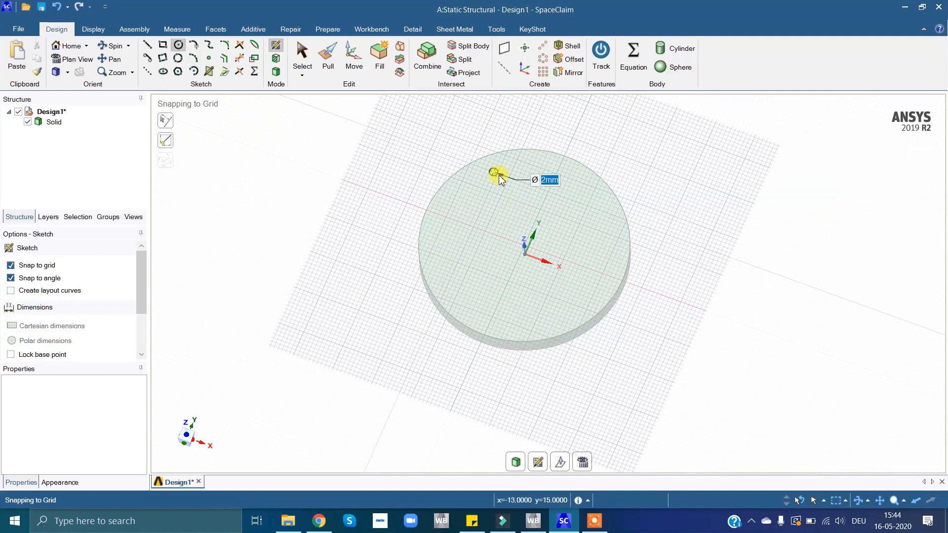
key("Return")
- Pull the small circular face down through the disc to cut a through hole, and clear the selection
scroll(489, 163, "up", 2)
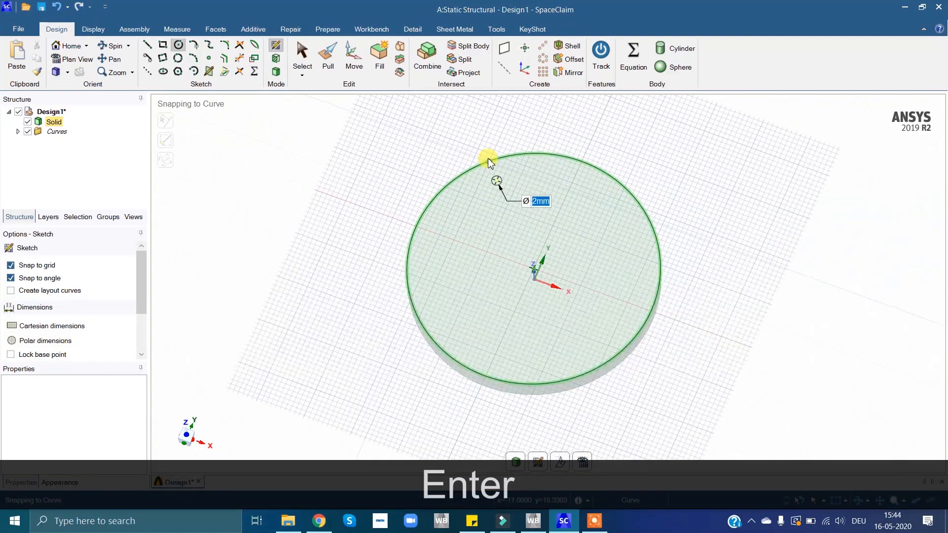
scroll(498, 198, "up", 3)
left_click(327, 54)
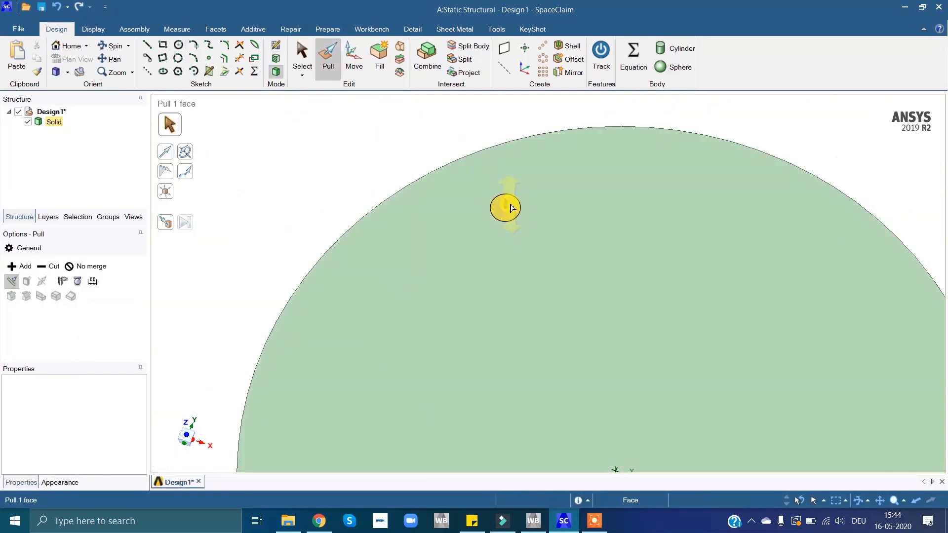
left_click(511, 208)
left_click_drag(511, 207, 518, 346)
middle_click_drag(575, 221, 587, 196)
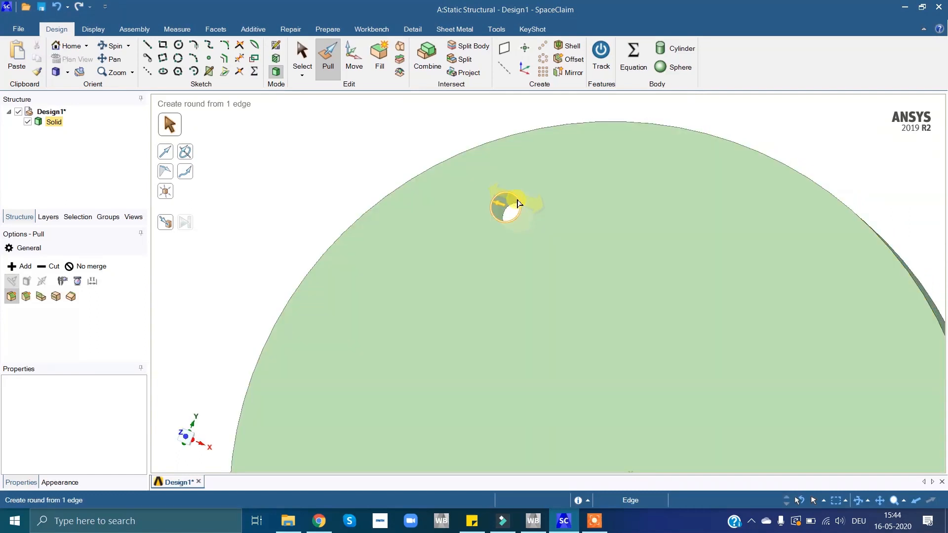
key("Escape")
key("Escape")
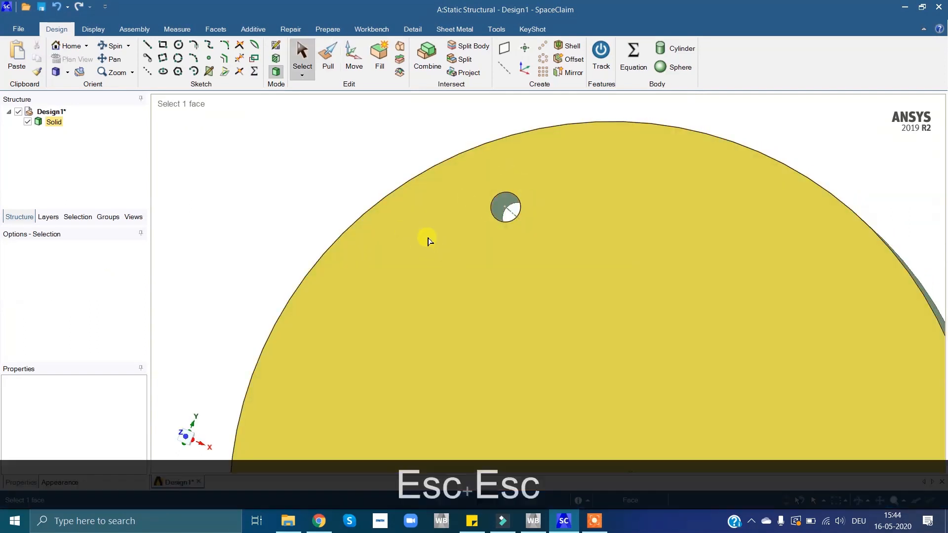
middle_click_drag(538, 307, 571, 237)
middle_click_drag(659, 142, 656, 197)
scroll(656, 200, "down", 5)
key("Escape")
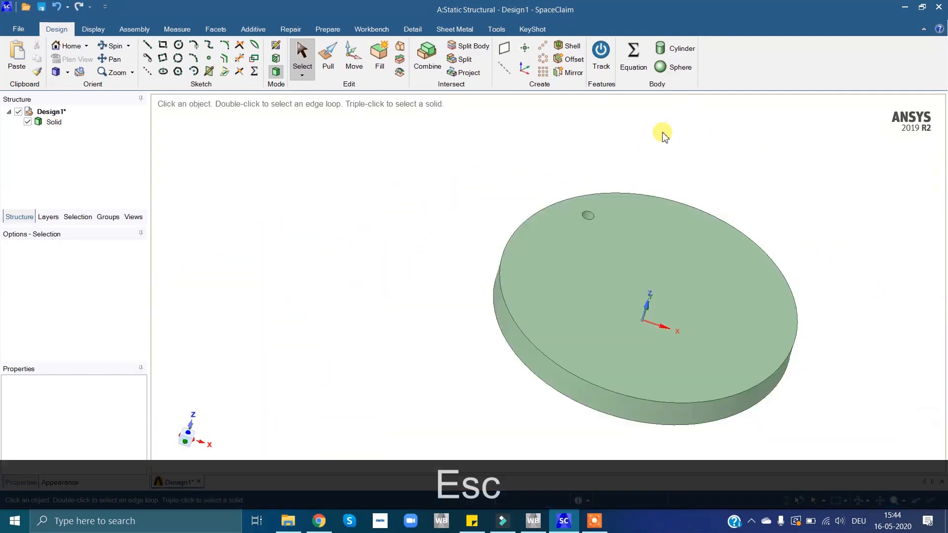
- Start a one-dimensional circular pattern of the small hole's cylindrical face about the disc's Z axis
left_click(543, 61)
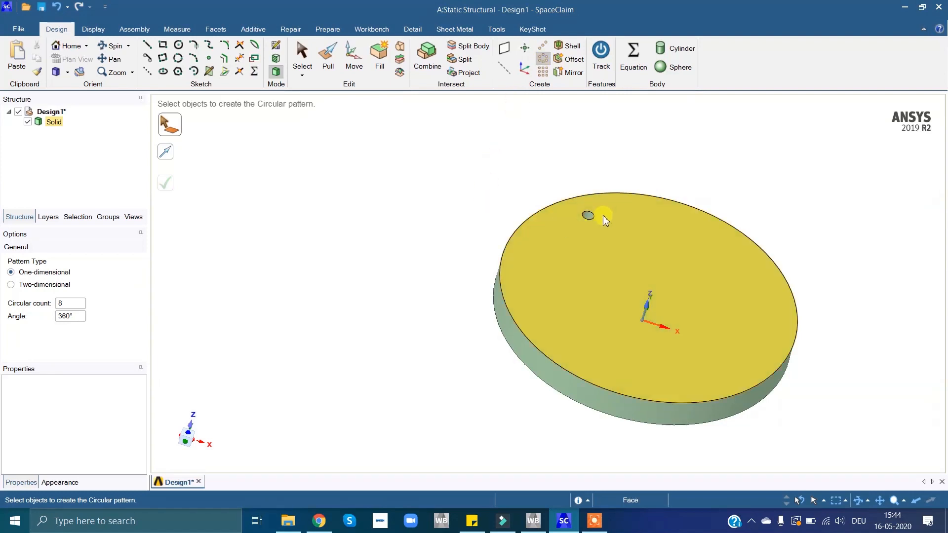
scroll(600, 214, "up", 5)
left_click(576, 228)
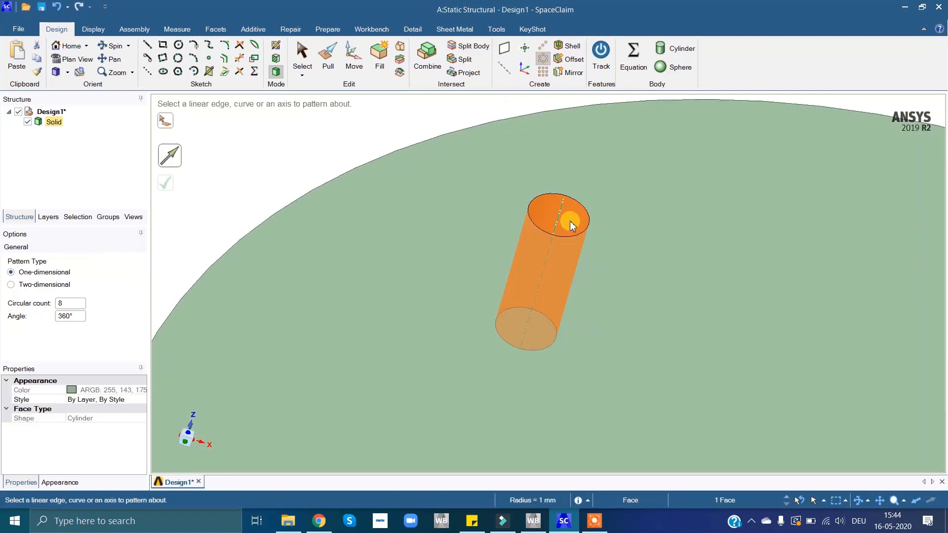
scroll(577, 229, "down", 5)
scroll(626, 288, "up", 3)
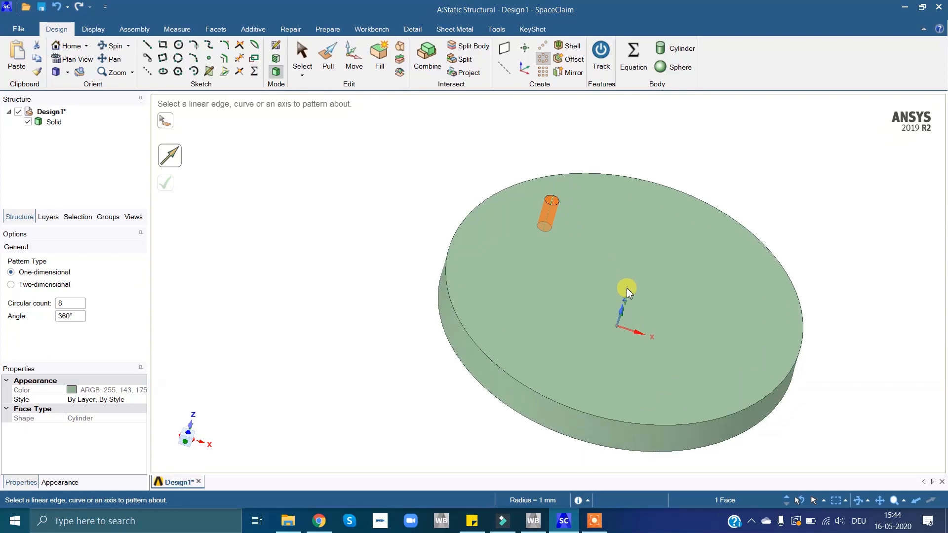
middle_click_drag(627, 386, 573, 378)
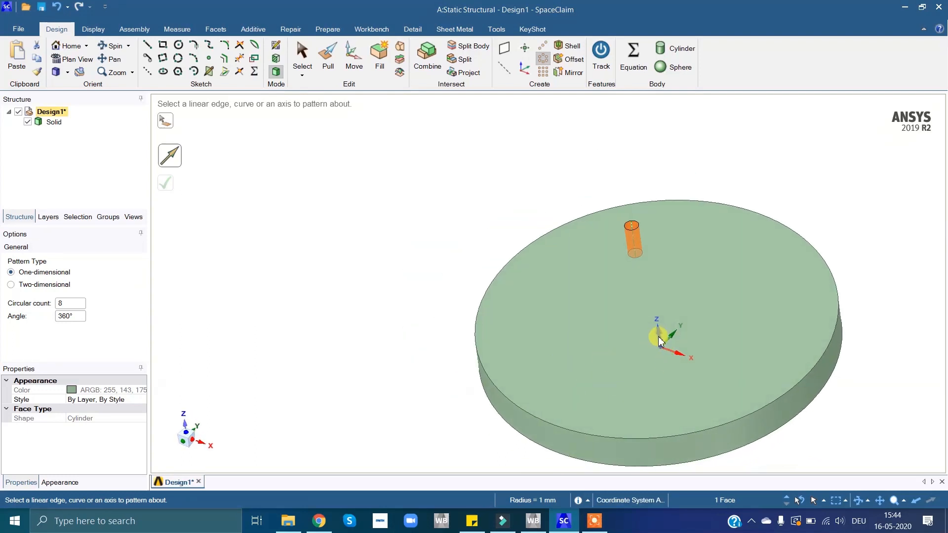
left_click(659, 336)
middle_click_drag(629, 351, 637, 417)
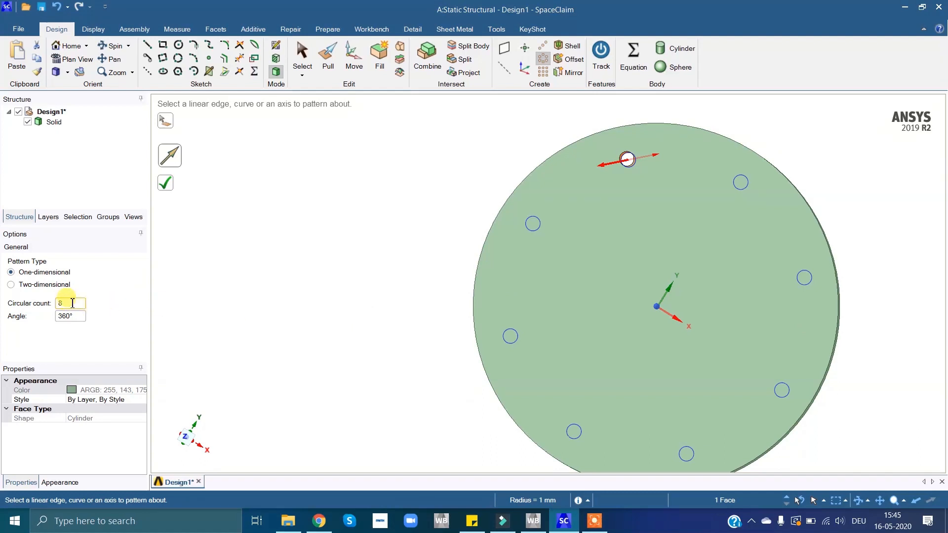
- Set the pattern's circular count to 6 and its angle to 180°
left_click(54, 303)
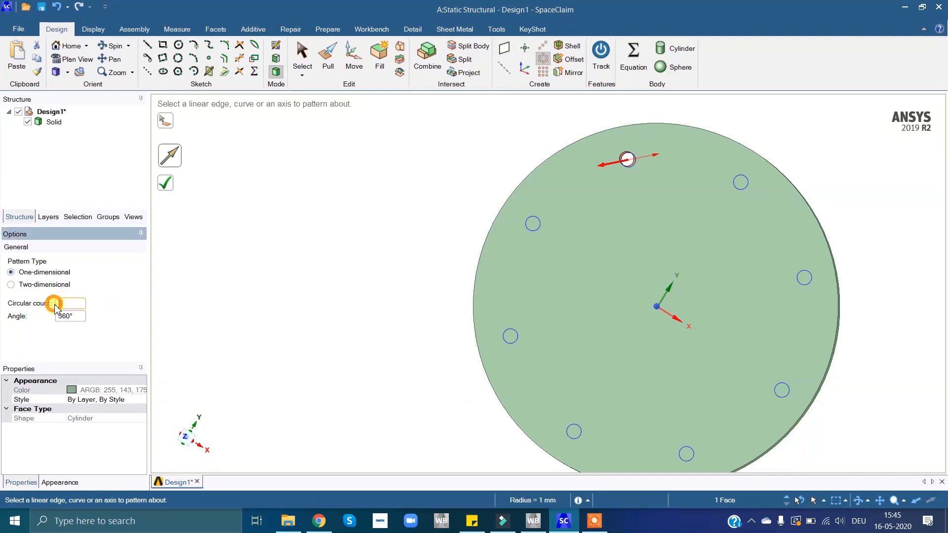
type("6")
left_click(79, 317)
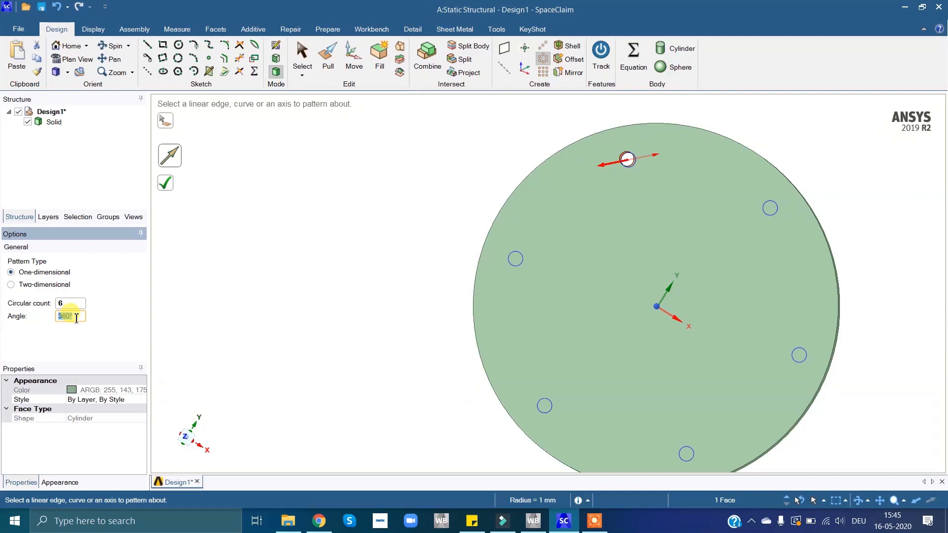
type("180")
key("Return")
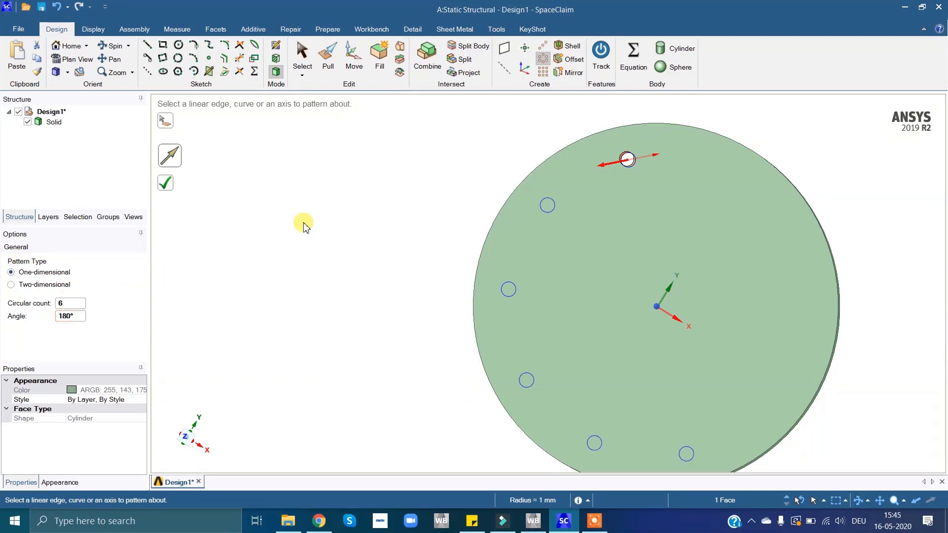
- Examine the hole pattern preview on the disc from several angles and leave the pattern command
middle_click_drag(468, 343, 514, 248)
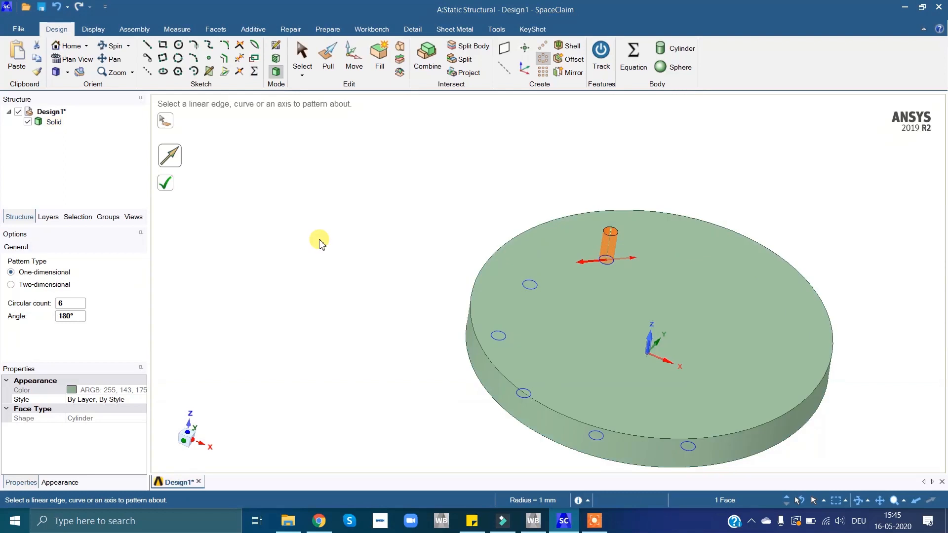
middle_click_drag(360, 322, 340, 375)
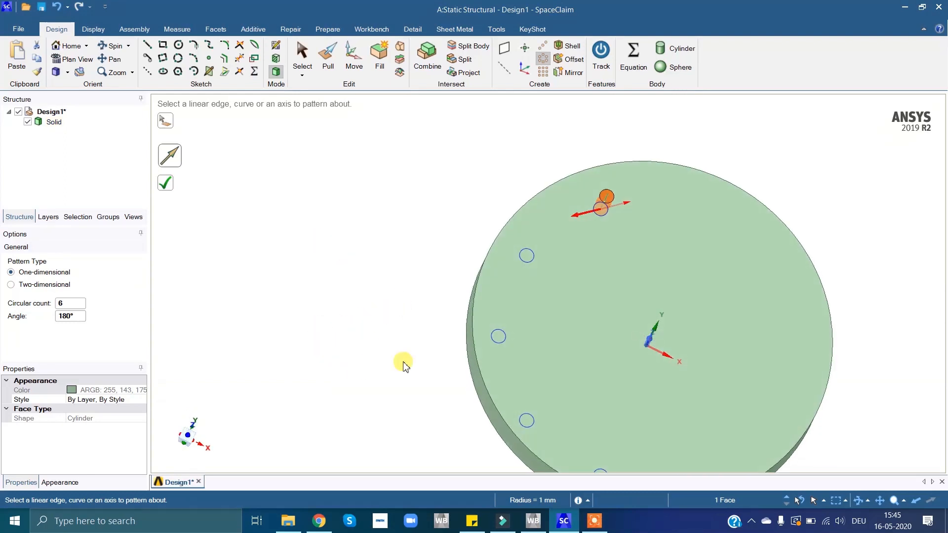
middle_click_drag(561, 355, 399, 295, "ctrl")
scroll(377, 282, "up", 2)
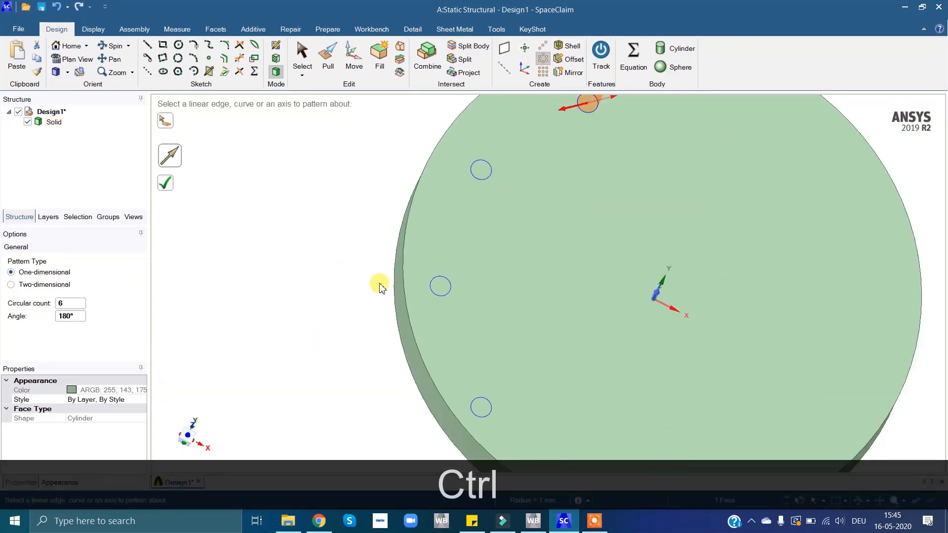
scroll(377, 282, "down", 3)
mouse_move(675, 311)
middle_mouse_down()
mouse_move(617, 301)
mouse_move(630, 269)
middle_mouse_up()
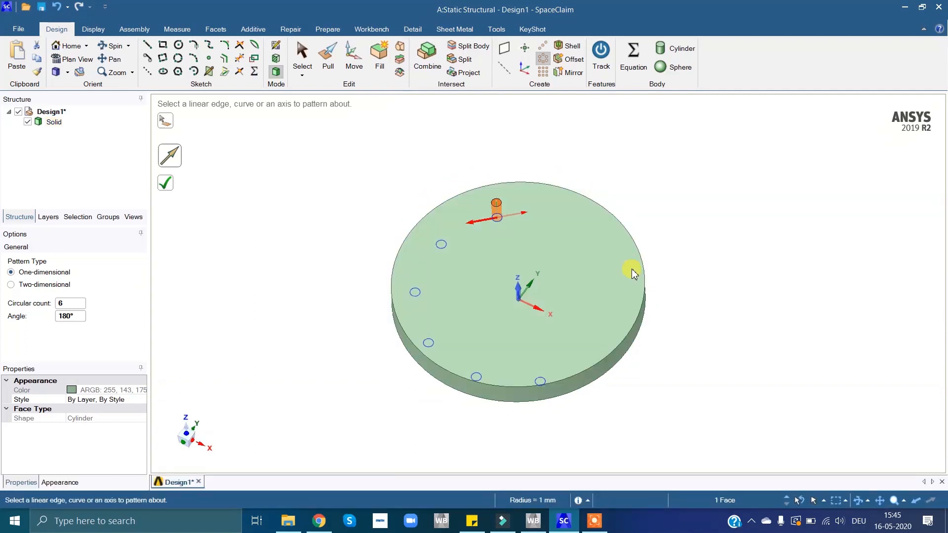
key("Escape")
key("Escape")
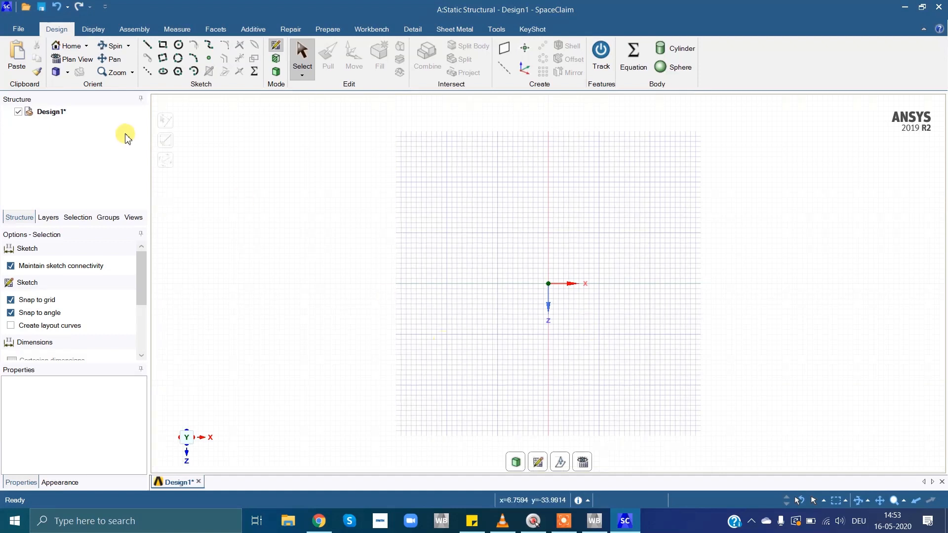
- Sketch two consecutive collinear 15 mm lines from the origin along the negative X direction in the empty design
key("l")
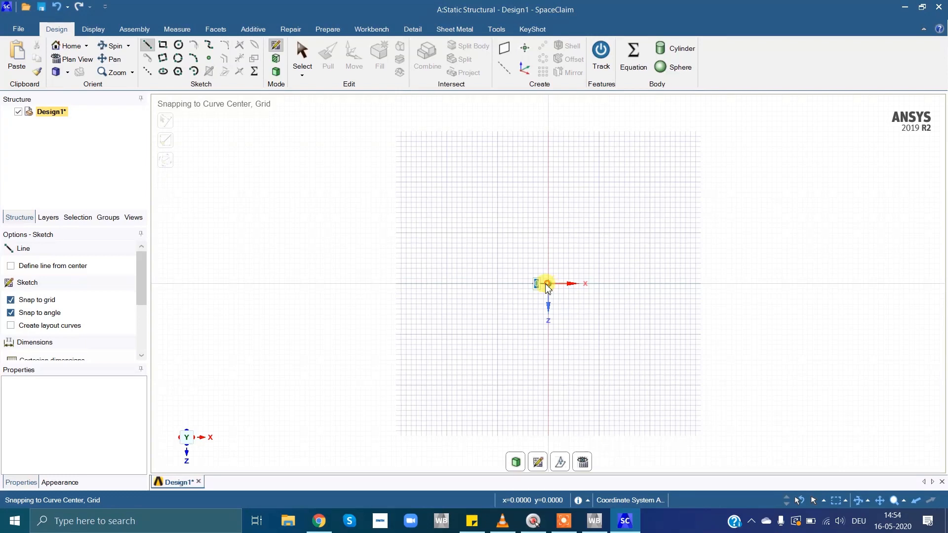
left_click(547, 284)
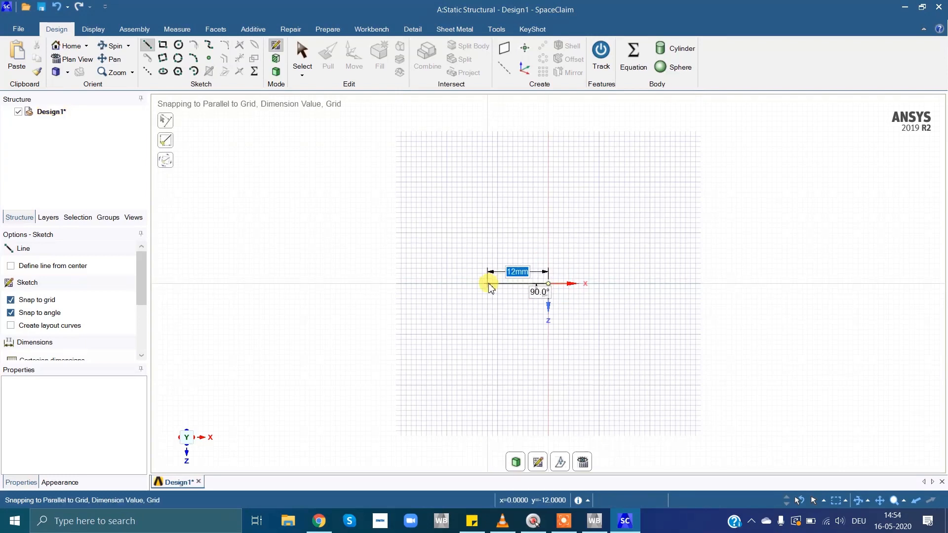
type("15")
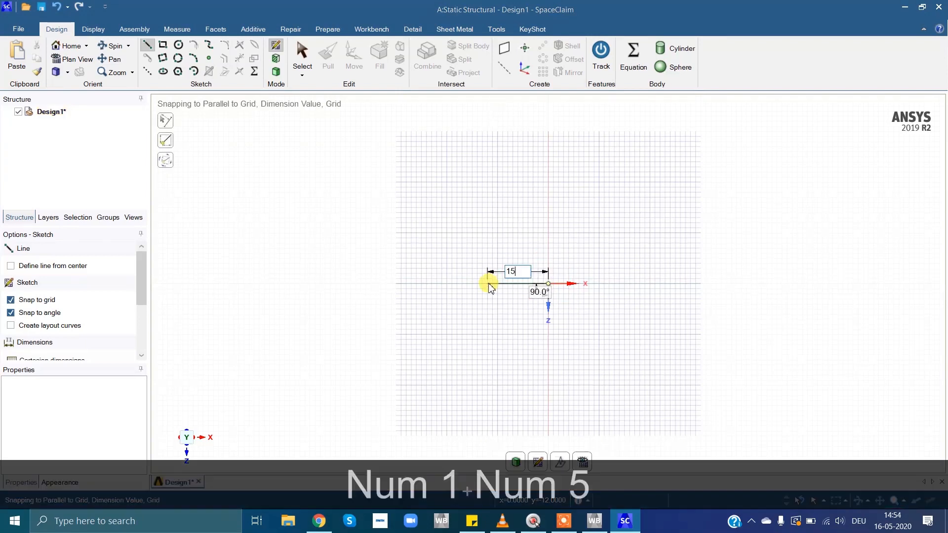
key("Return")
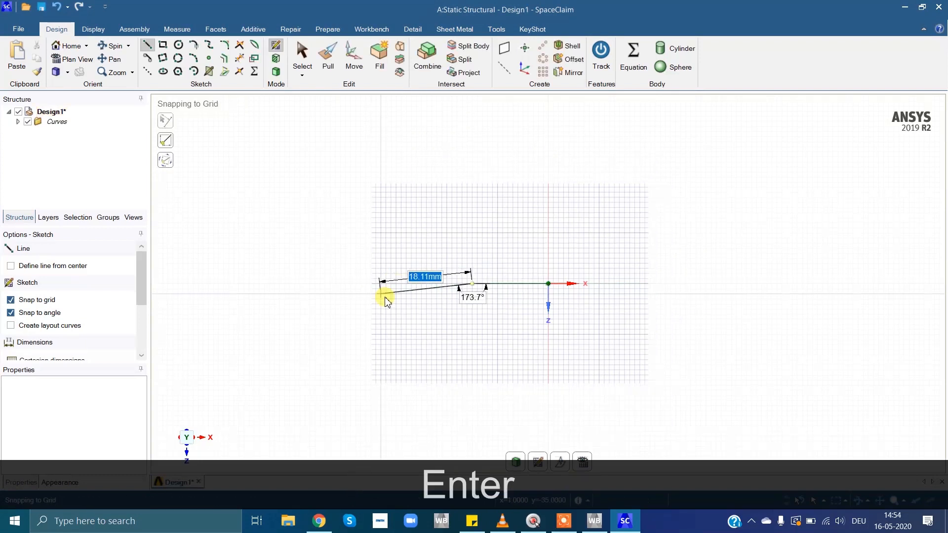
type("15")
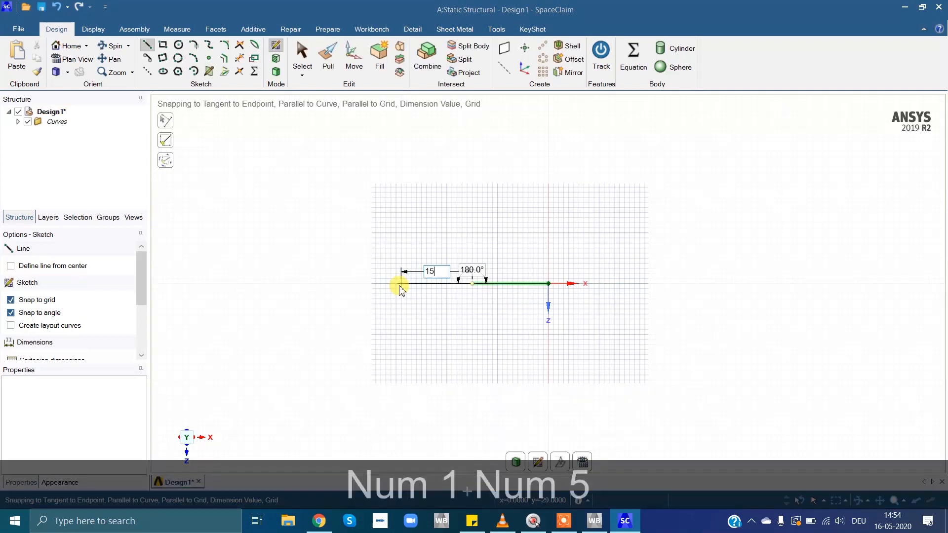
key("Return")
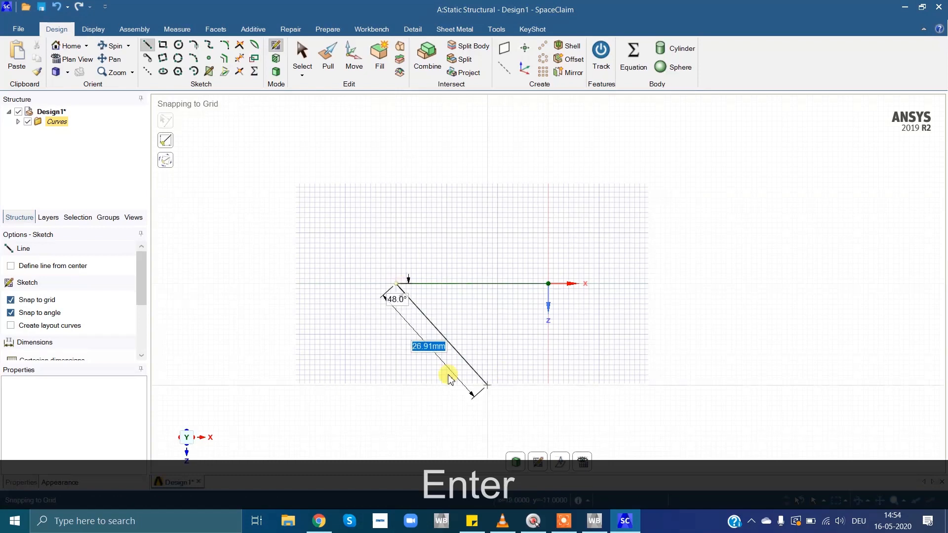
key("Escape")
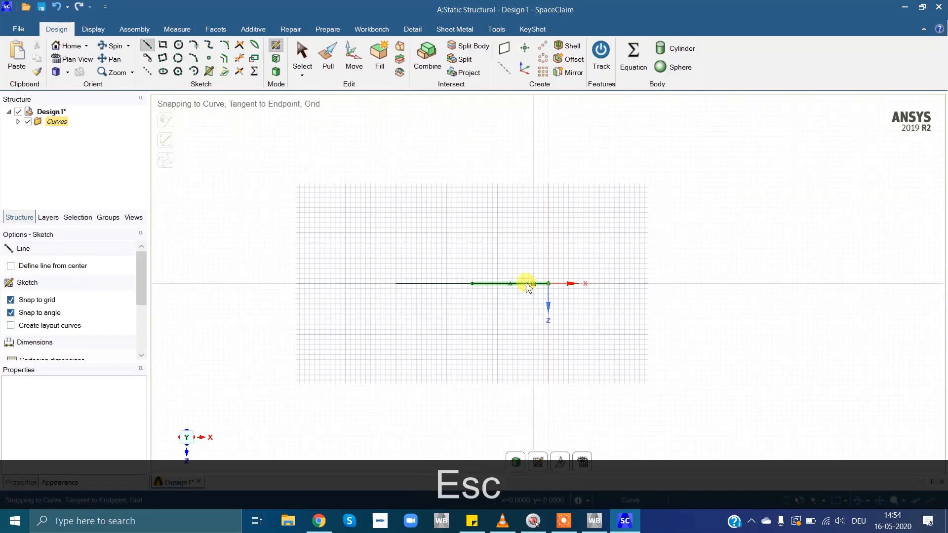
- Sketch a construction line about 39 mm long along the Z axis, passing through the origin
left_click(149, 74)
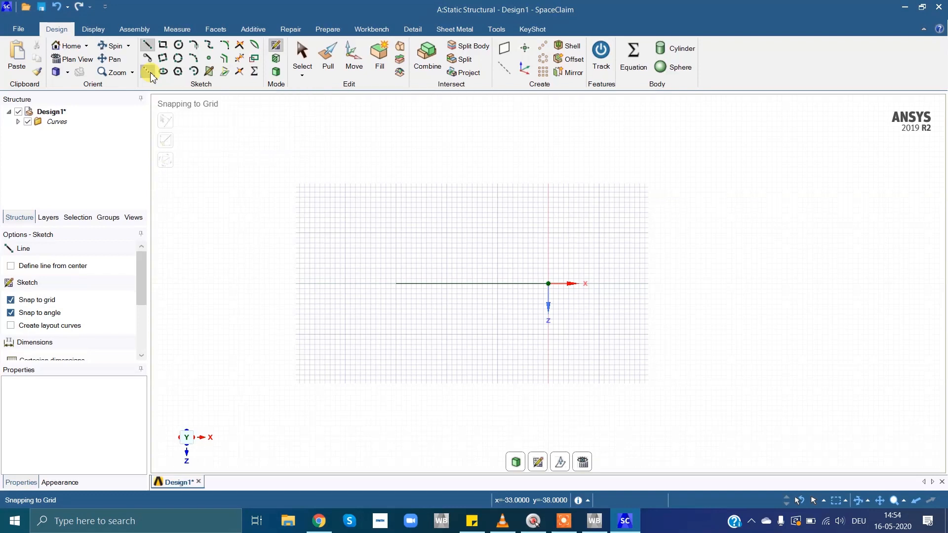
left_click(548, 208)
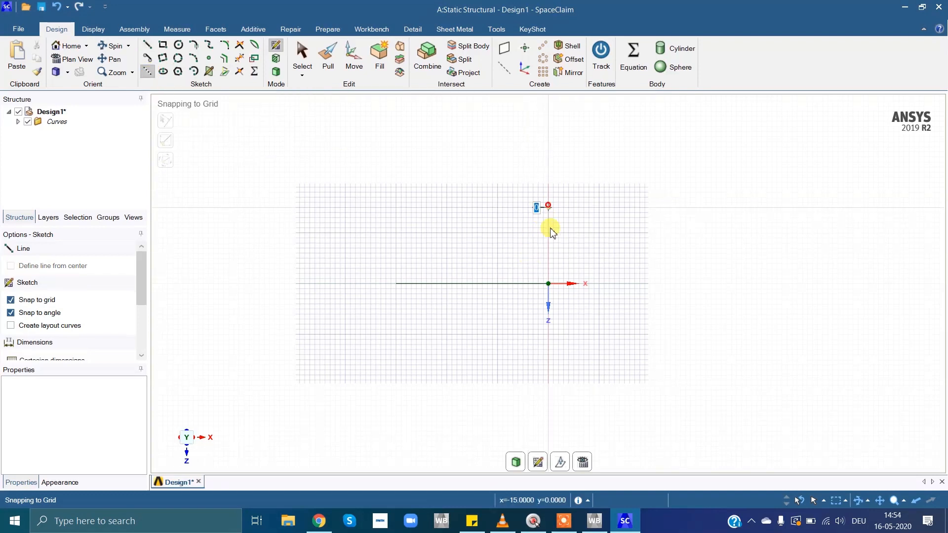
left_click(549, 404)
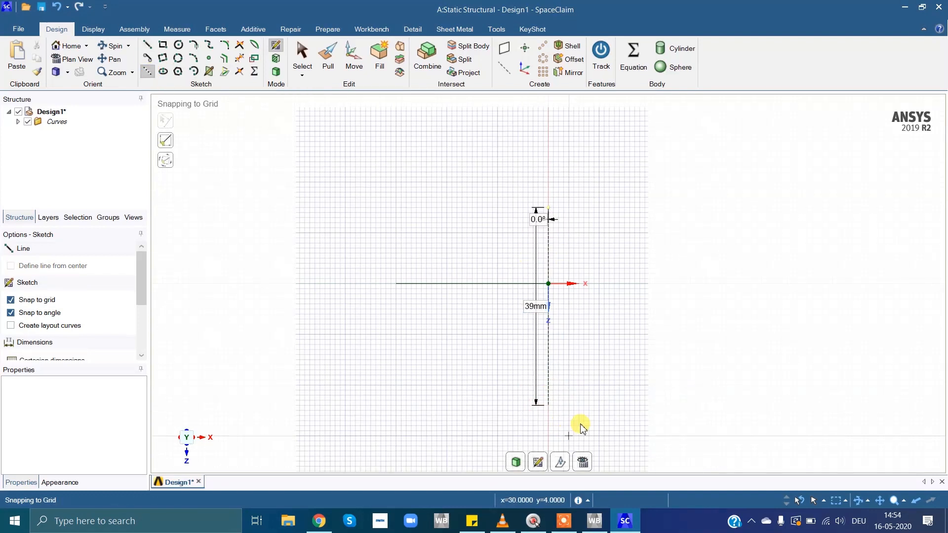
- Mirror both 15 mm lines about the construction line
left_click(569, 73)
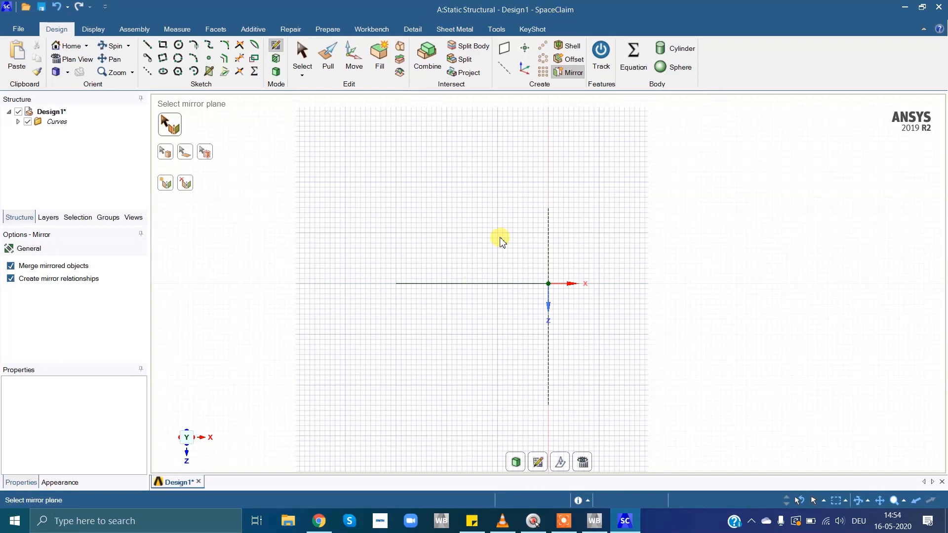
left_click(548, 232)
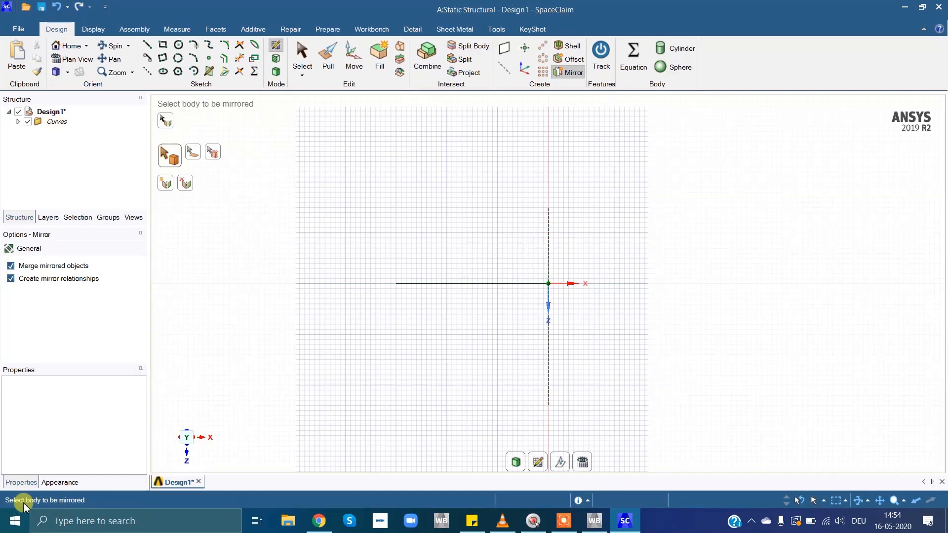
left_click(436, 284)
left_click(506, 283)
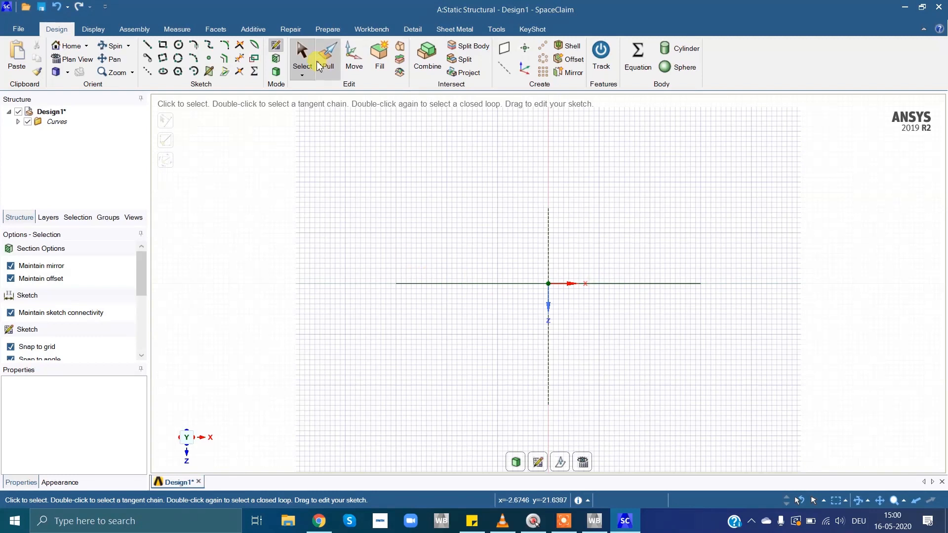
- Add a solid circle beam profile from the new profile library to the design
left_click(326, 29)
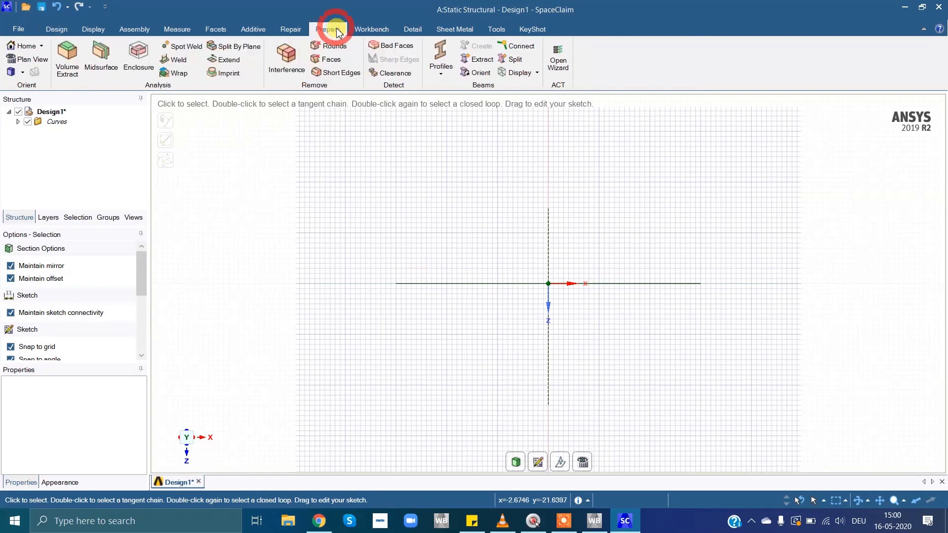
left_click(440, 65)
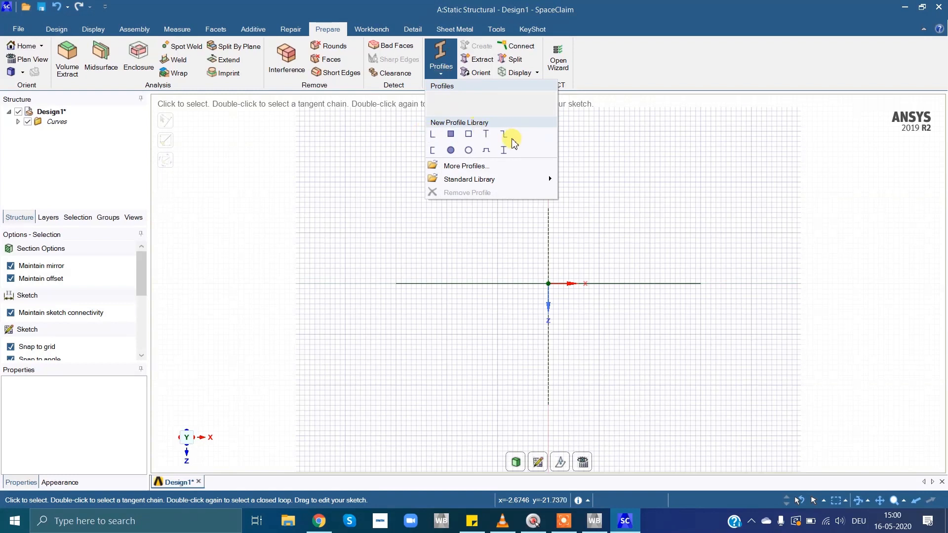
left_click(451, 150)
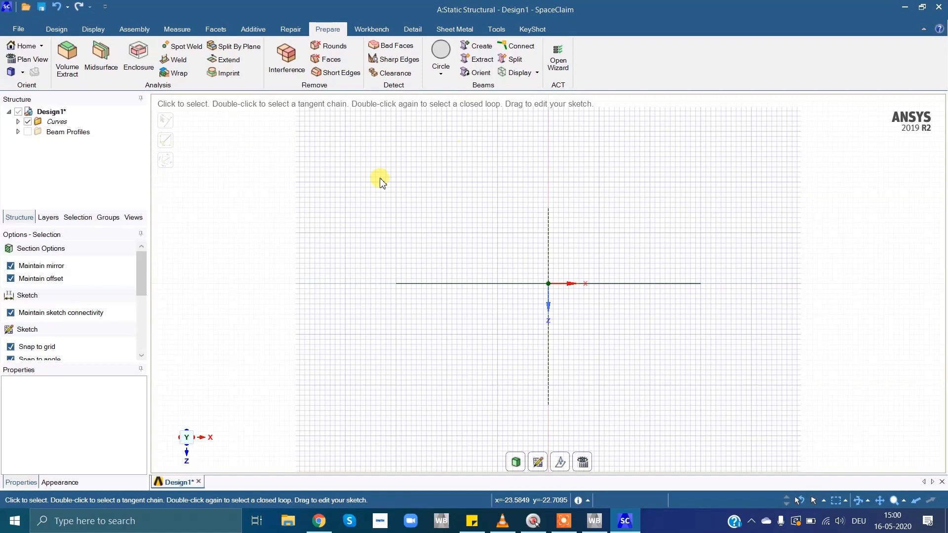
- Open the Circle beam profile for editing and set its driving radius dimension to 12 mm
left_click(18, 132)
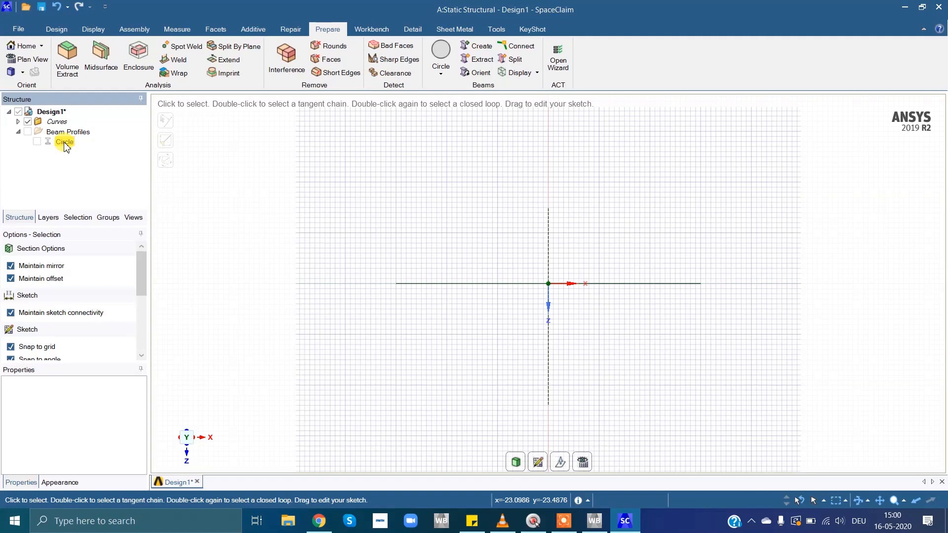
right_click(64, 142)
left_click(99, 146)
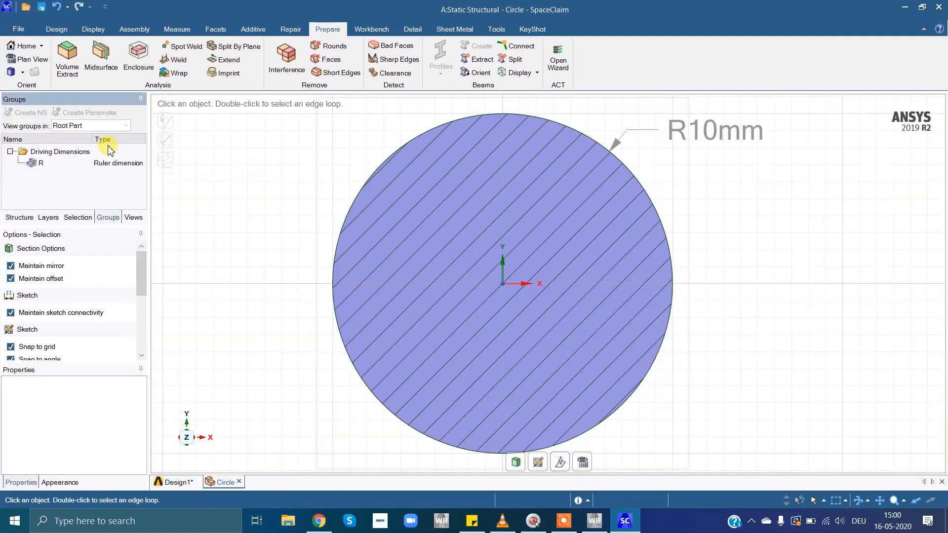
left_click(109, 218)
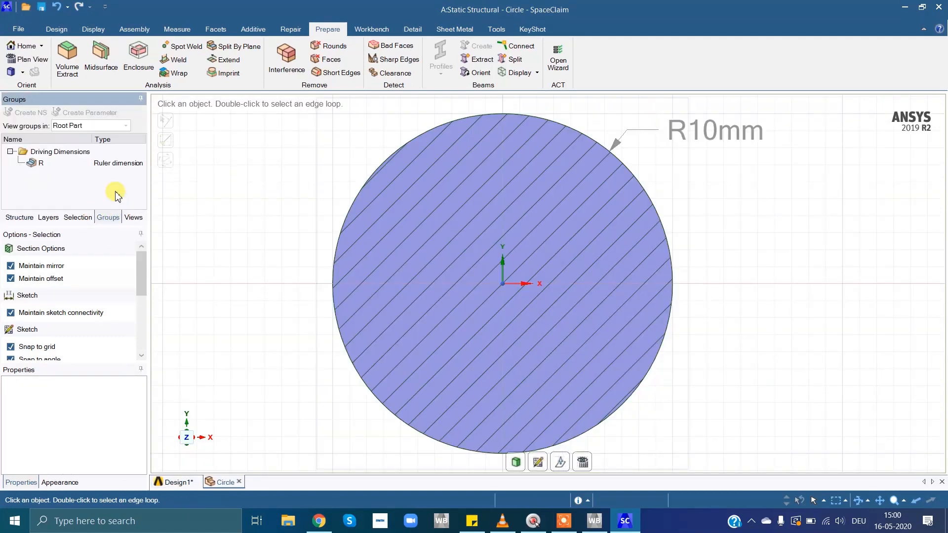
left_click(116, 164)
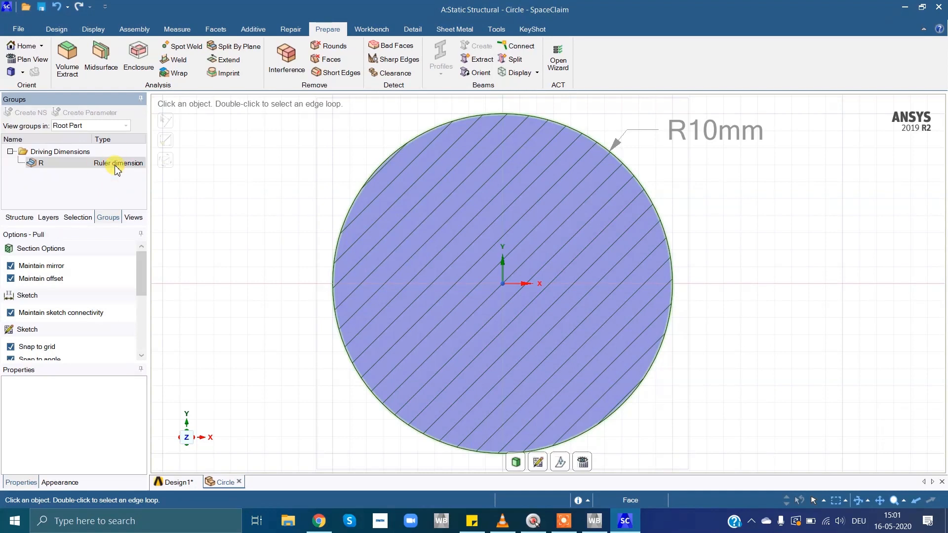
left_click(113, 170)
left_click(106, 179)
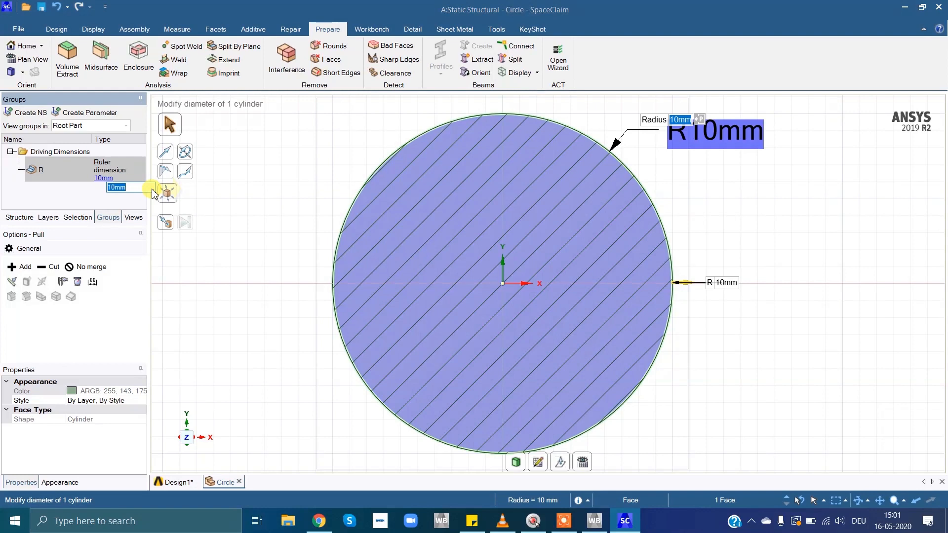
type("12")
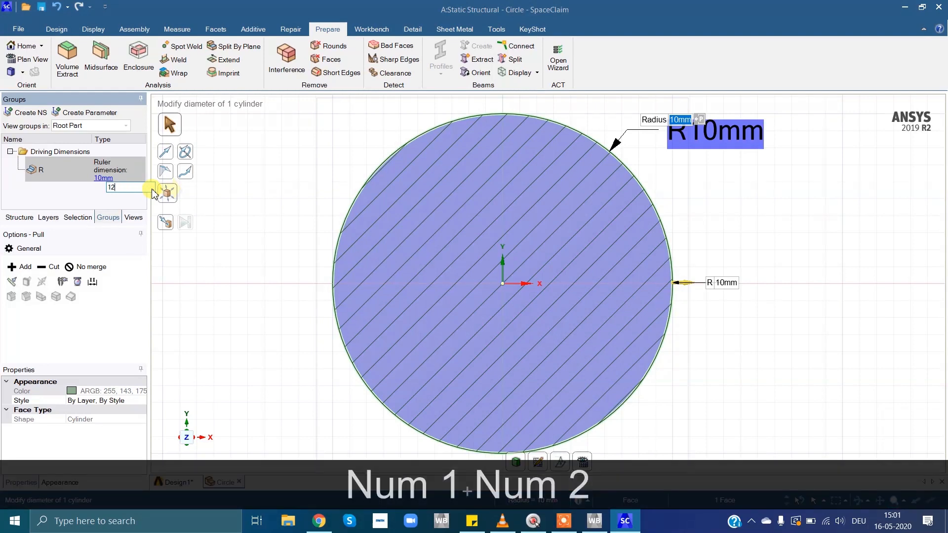
key("Return")
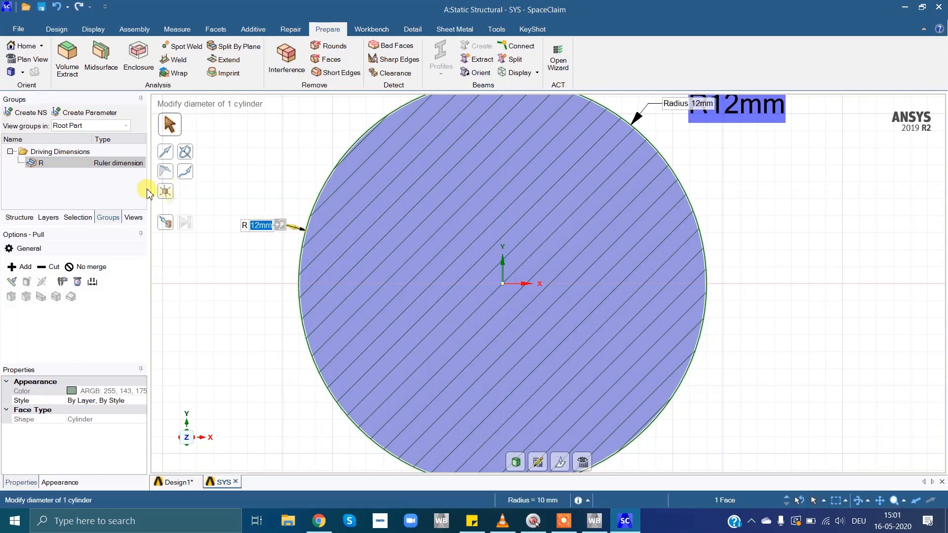
- Return to Design1 and expand its beam profiles and curves in the structure tree
left_click(182, 486)
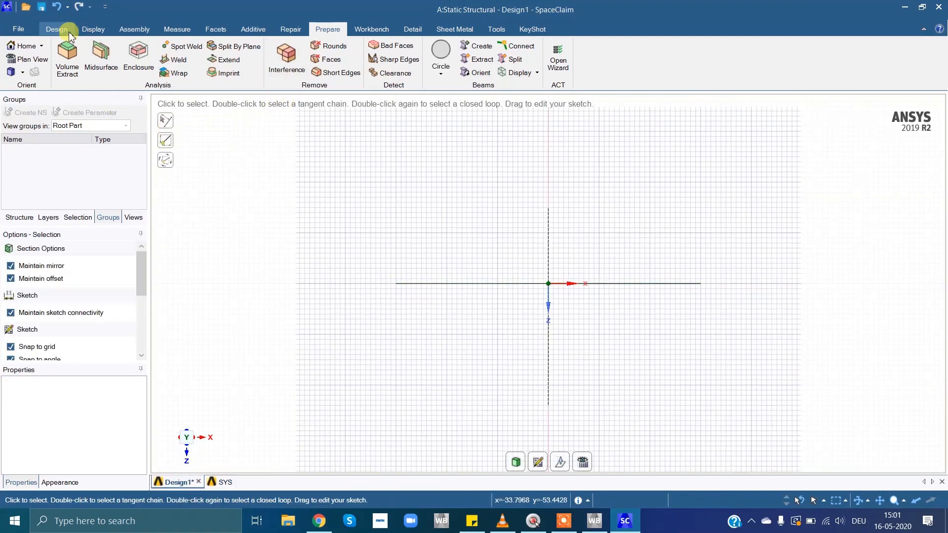
left_click(56, 29)
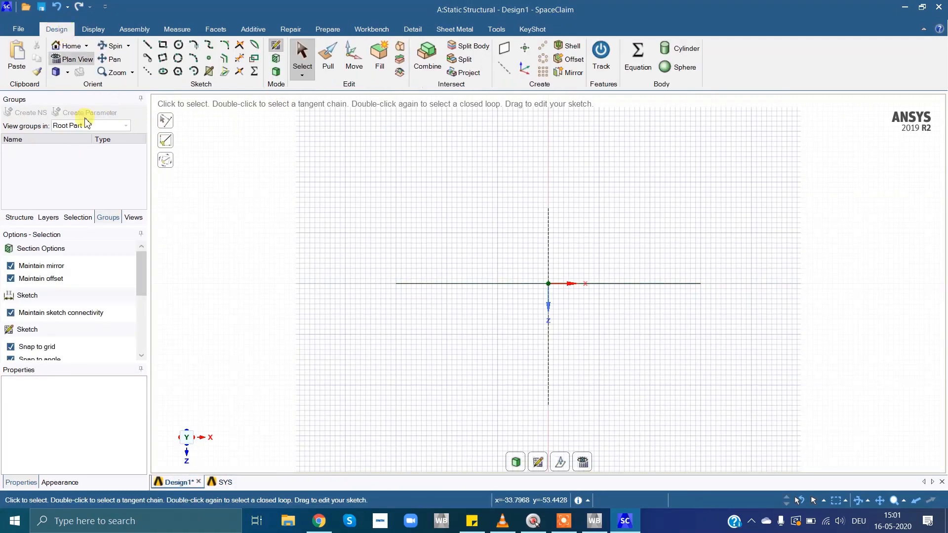
left_click(20, 217)
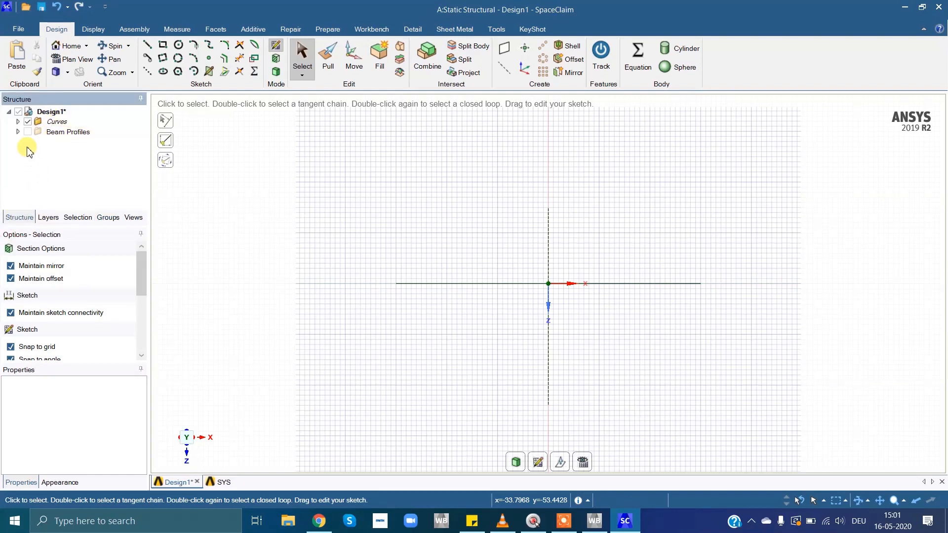
left_click(18, 132)
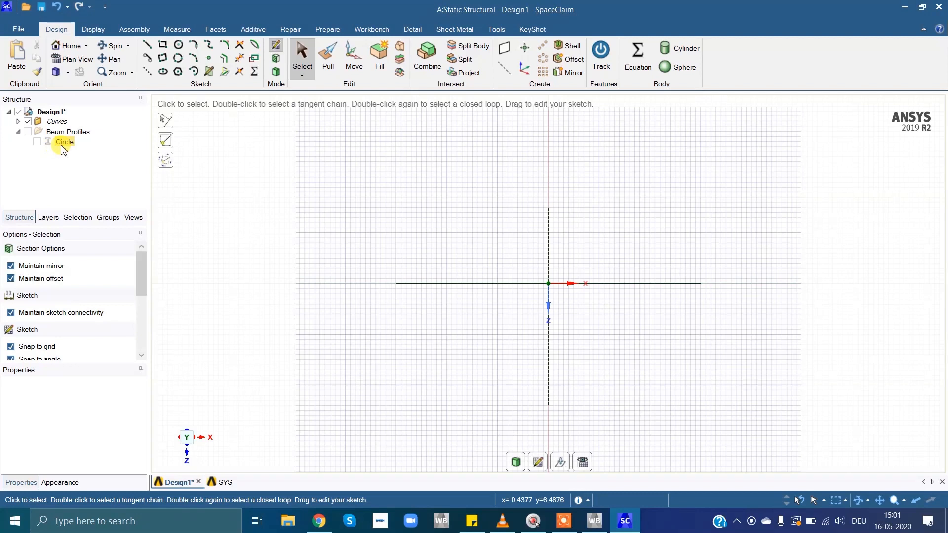
left_click(18, 122)
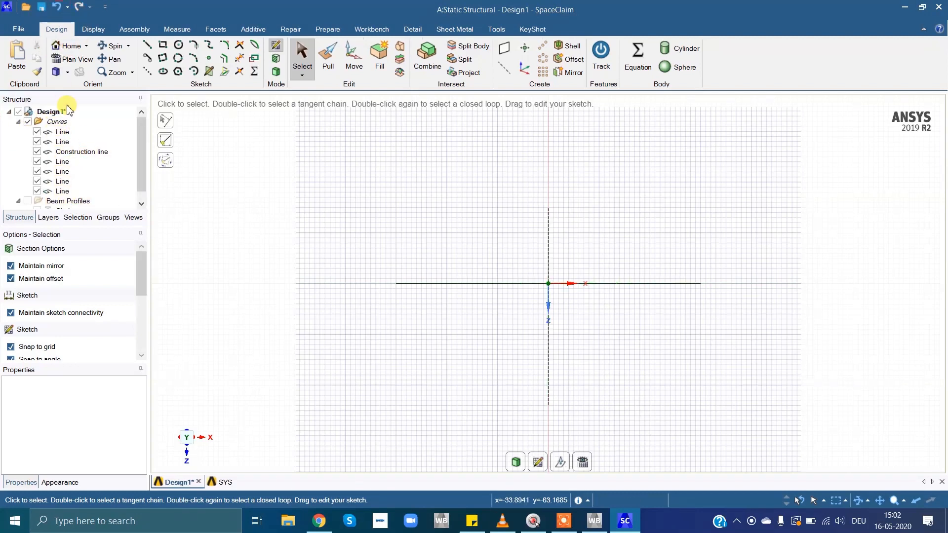
- Create beams with the Circle profile on the four 15 mm lines along the X axis and check them in the structure tree
left_click(325, 30)
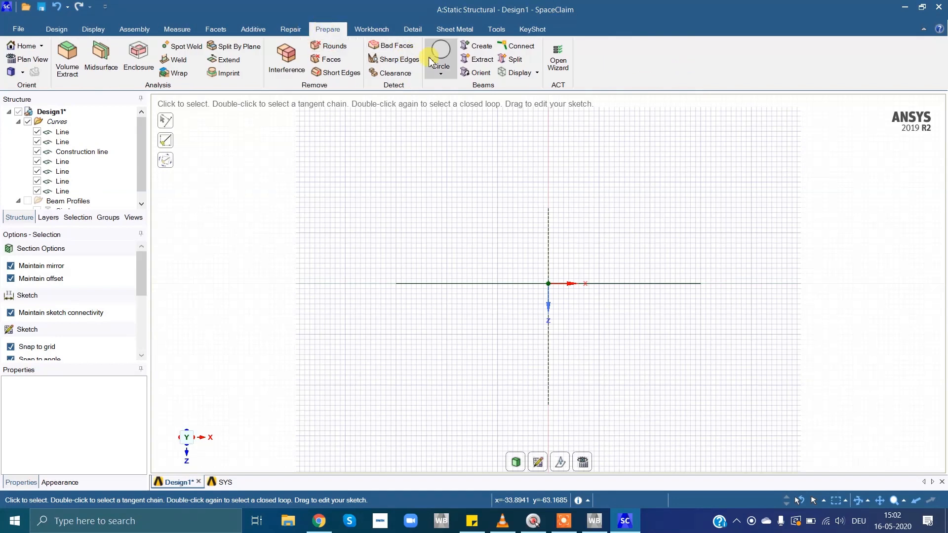
left_click(472, 47)
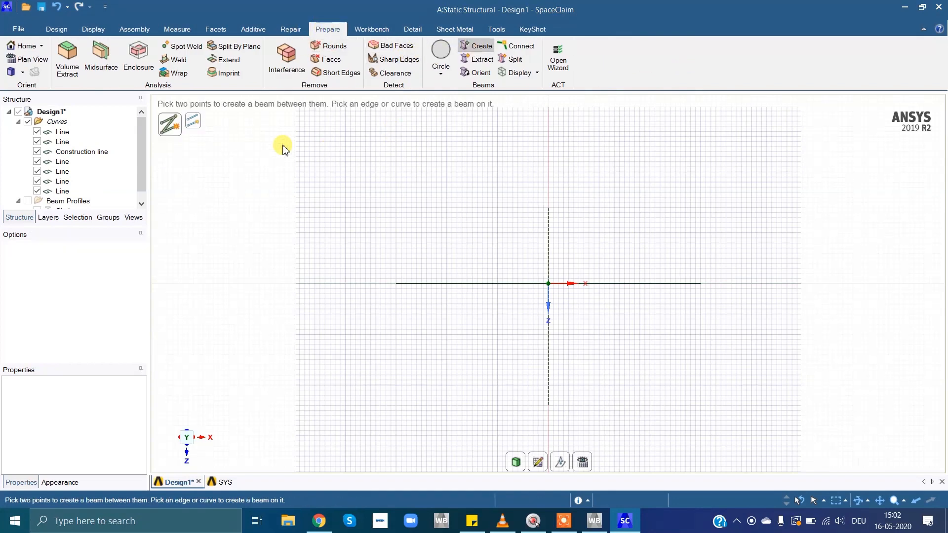
left_click(202, 125)
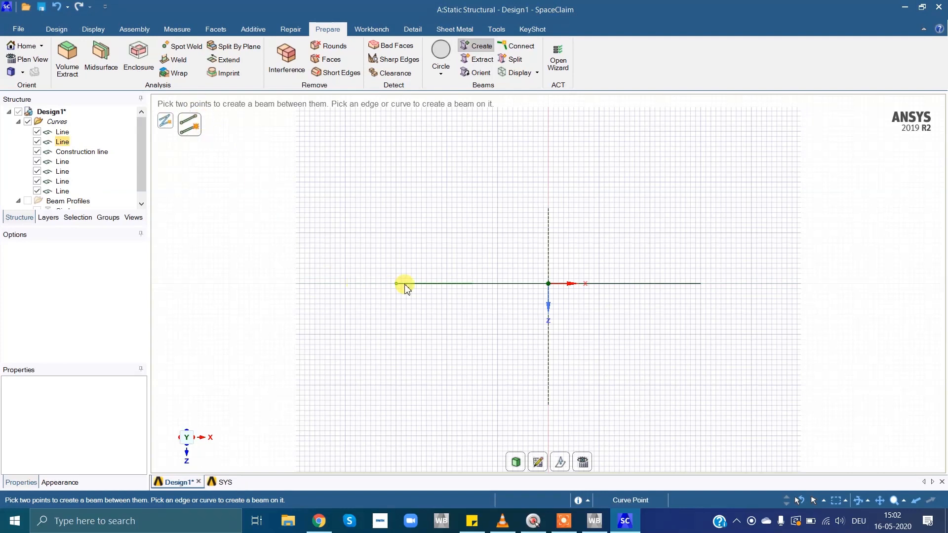
left_click(429, 283)
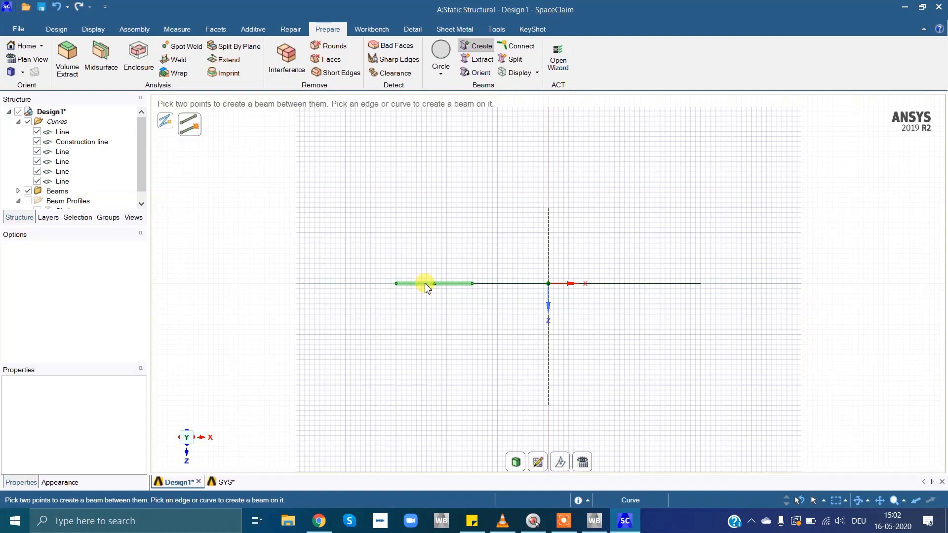
left_click(502, 285)
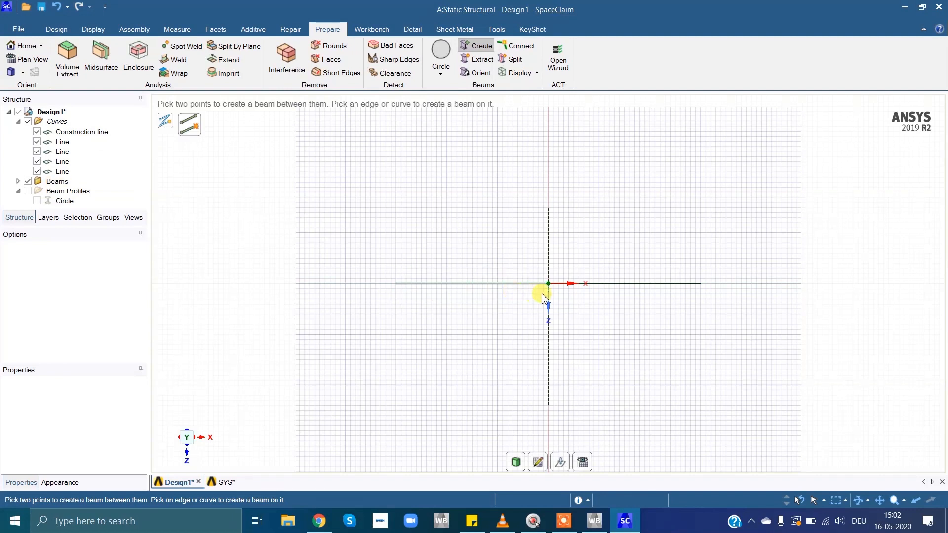
left_click(597, 285)
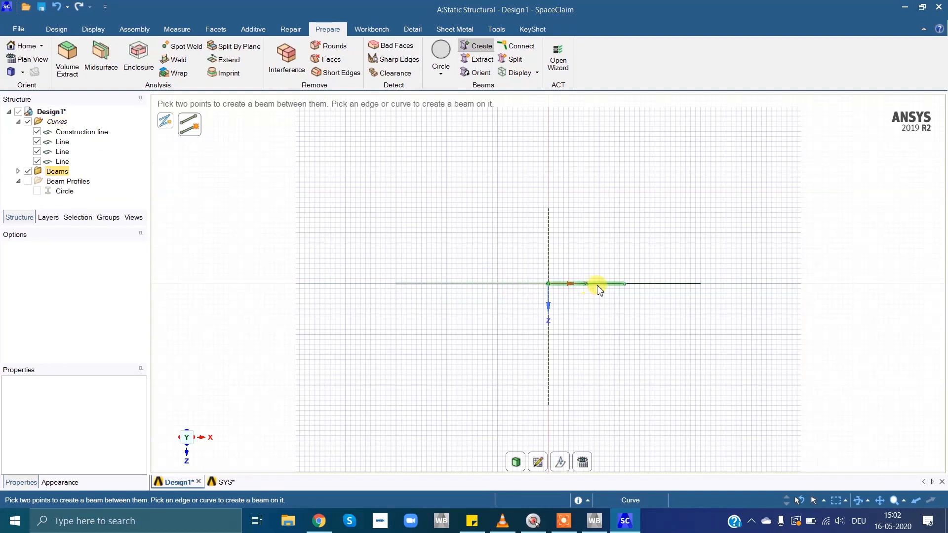
left_click(650, 284)
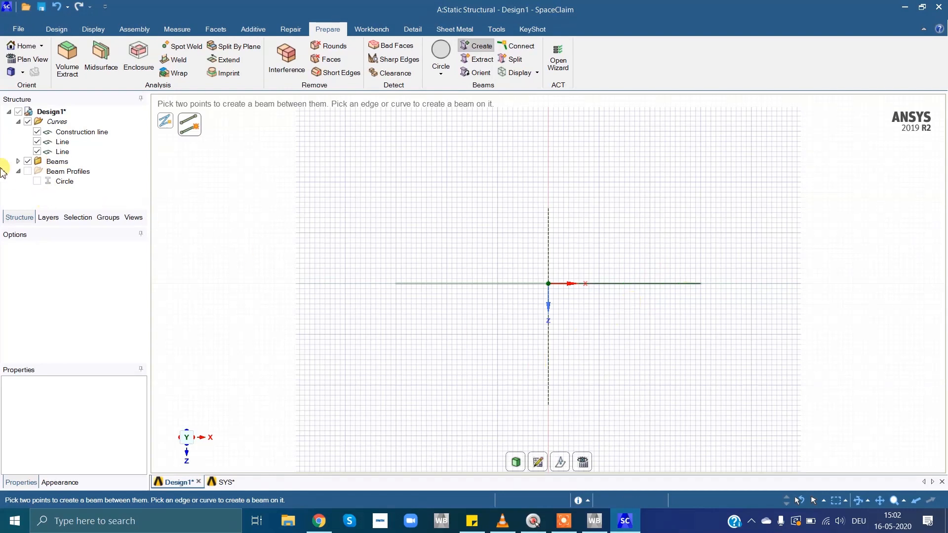
left_click(18, 162)
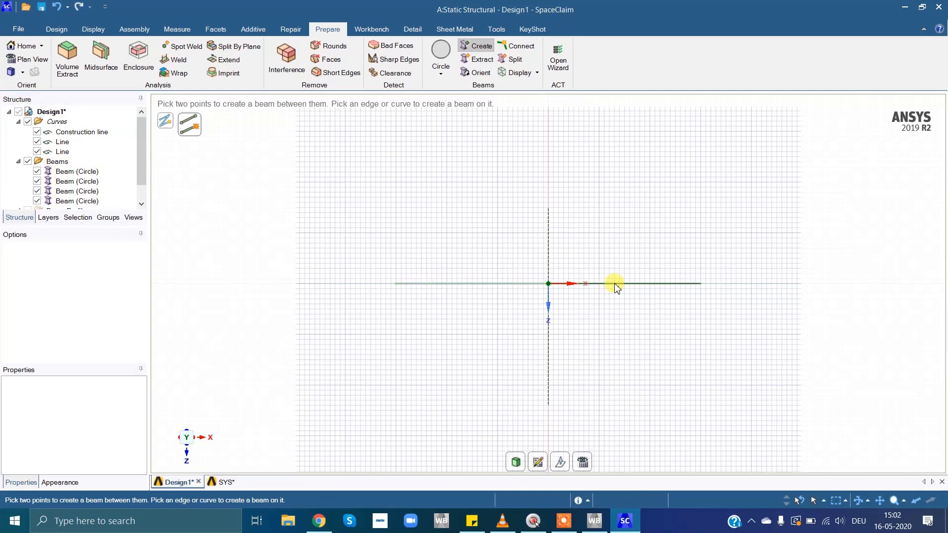
left_click(18, 162)
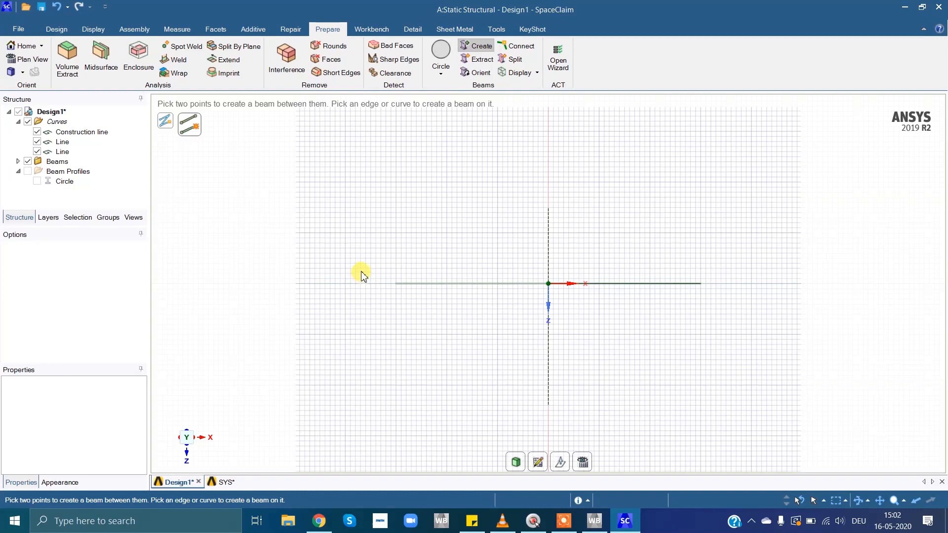
key("Escape")
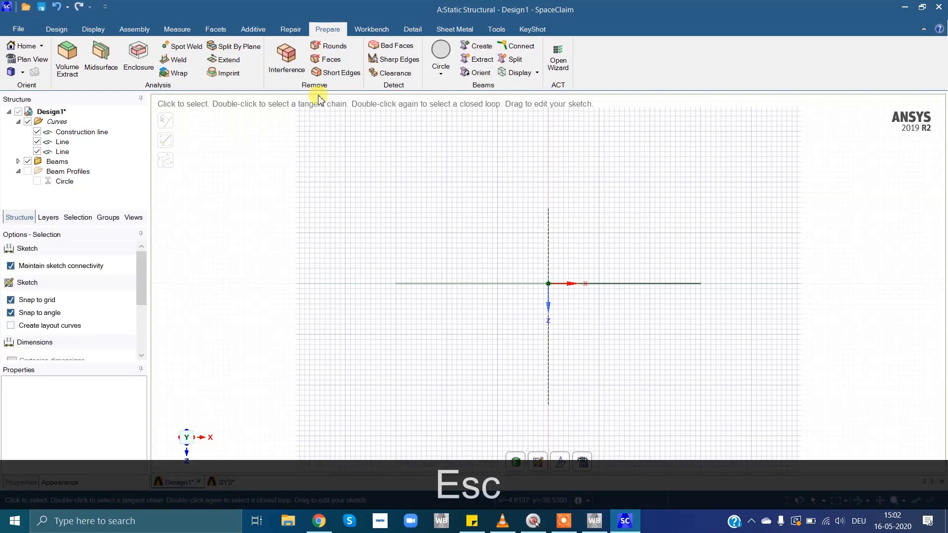
- Share the coincident topology between the beams with the Share tool, keeping the 0.2 mm coincidence tolerance
left_click(373, 29)
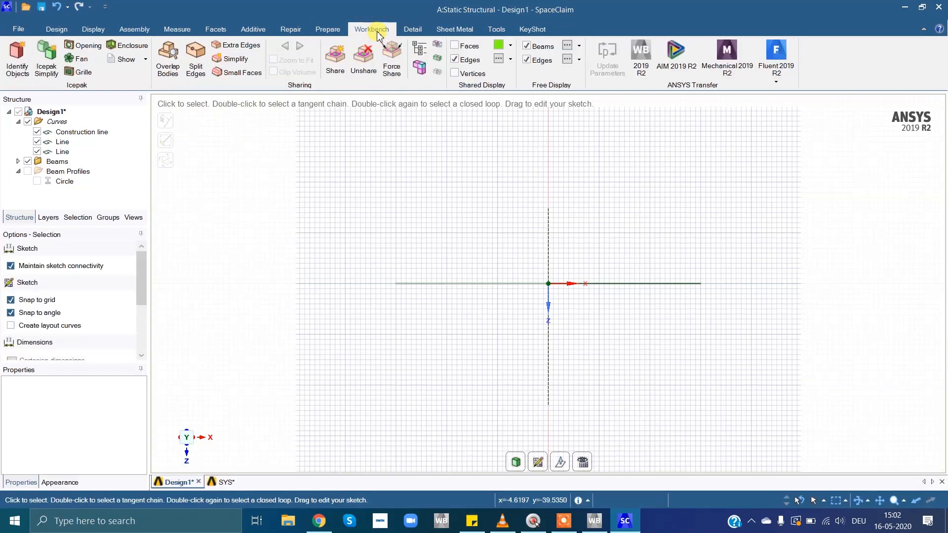
left_click(336, 58)
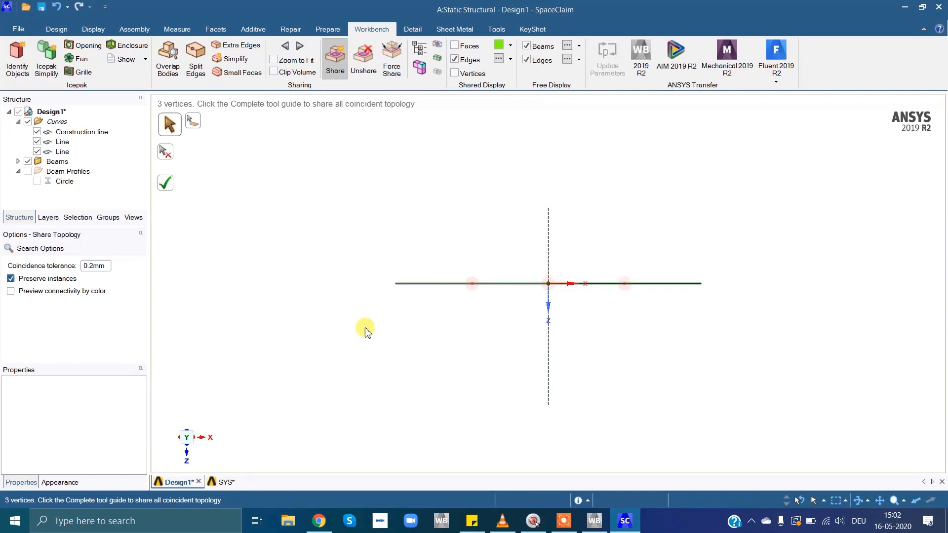
left_click(167, 186)
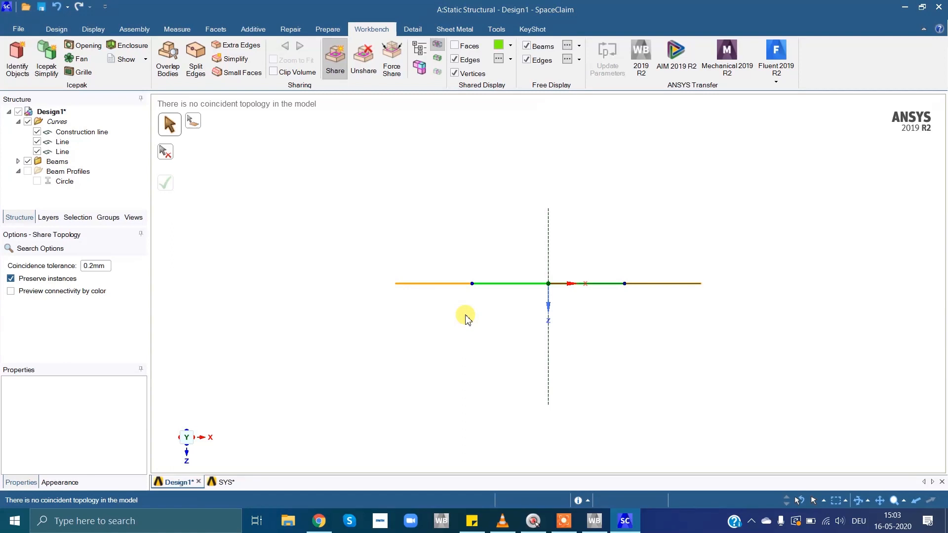
left_click(57, 28)
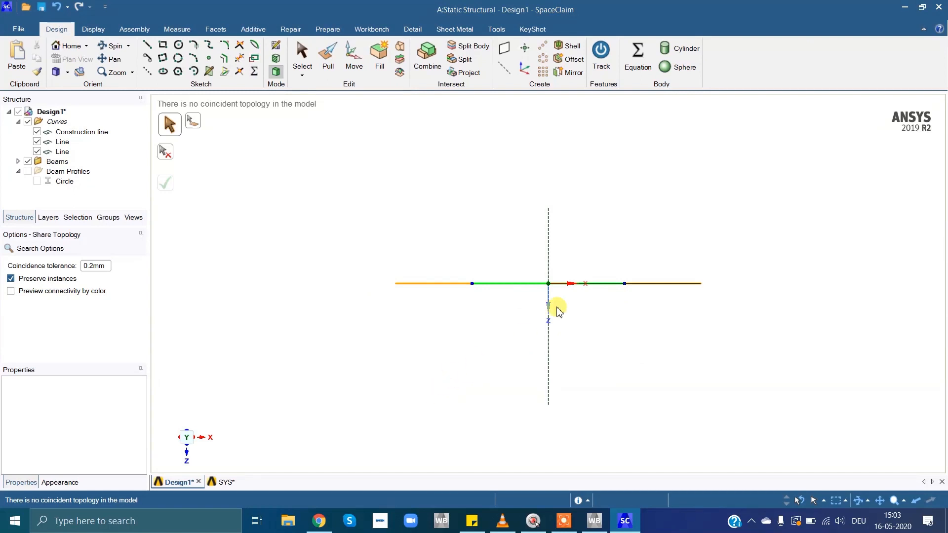